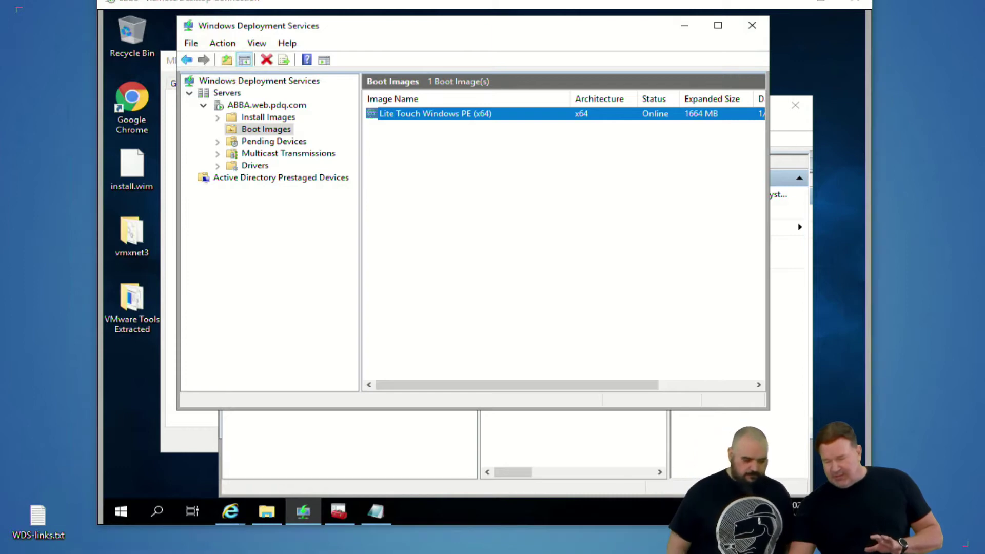
Switch from the WDS console to the Chrome window showing A-Blank3's vSphere Client summary
key("alt+Tab")
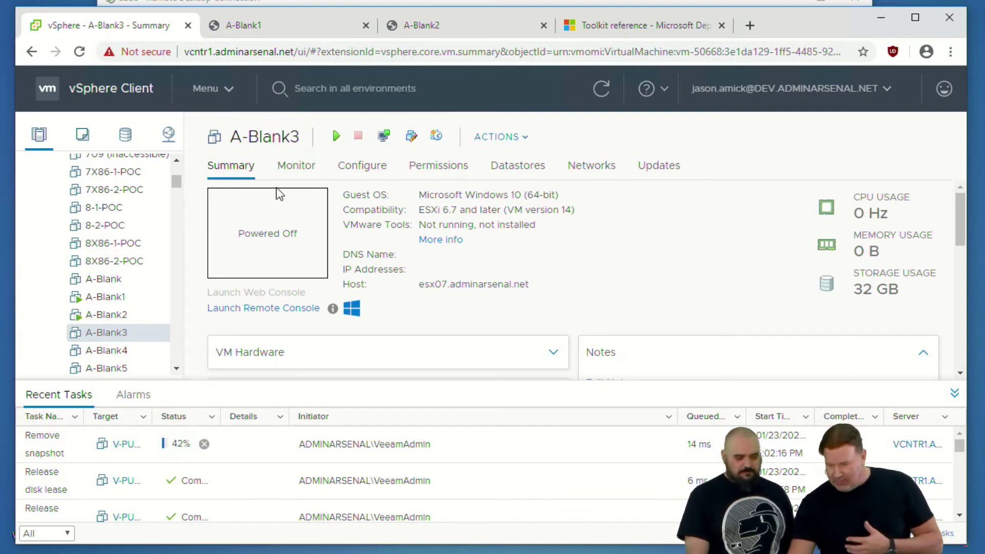
Power on A-Blank3, launch its web console to watch the PXE boot, then return to the deployment server
left_click(338, 139)
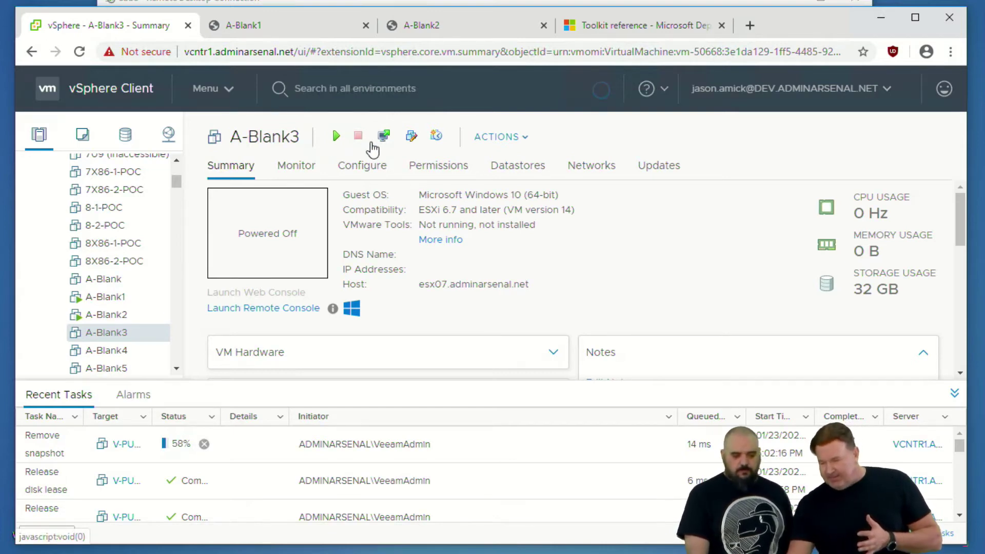
left_click(383, 137)
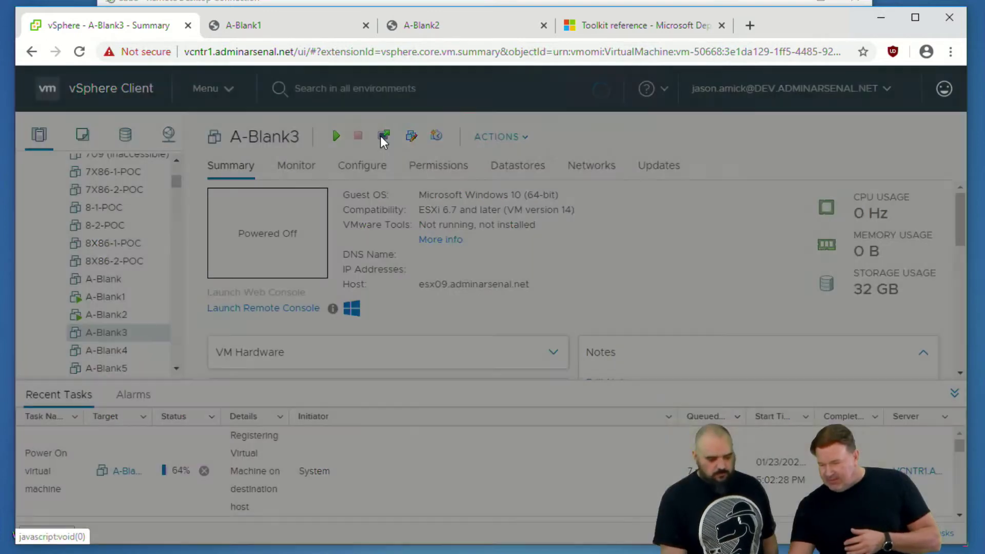
left_click(651, 375)
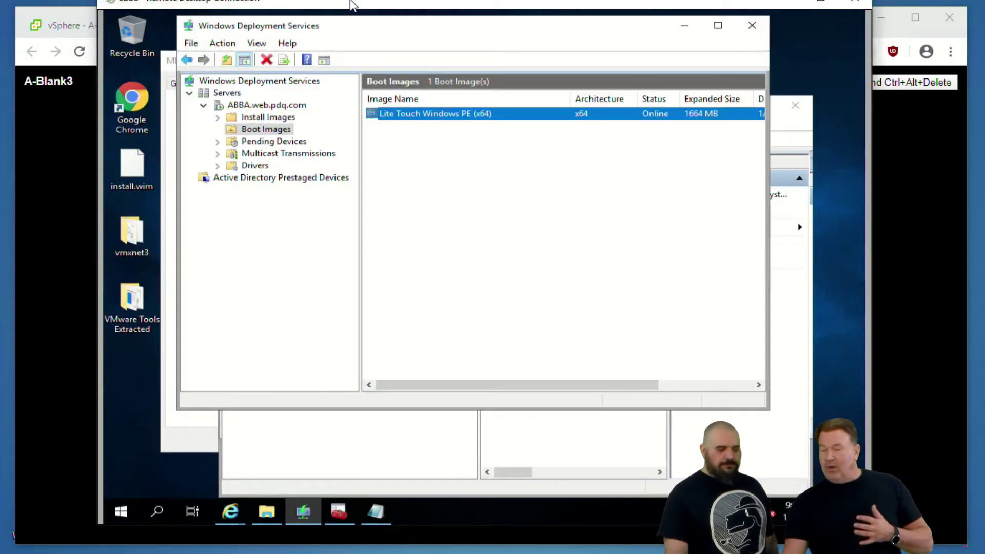
left_click(360, 3)
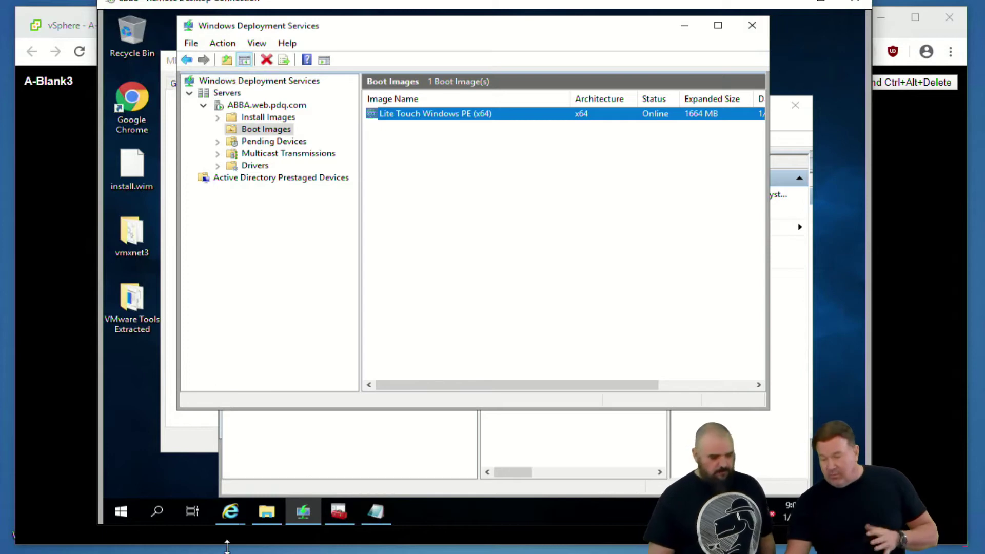
Bring up the Windows ADK download page in Internet Explorer and scroll through it
mouse_move(231, 518)
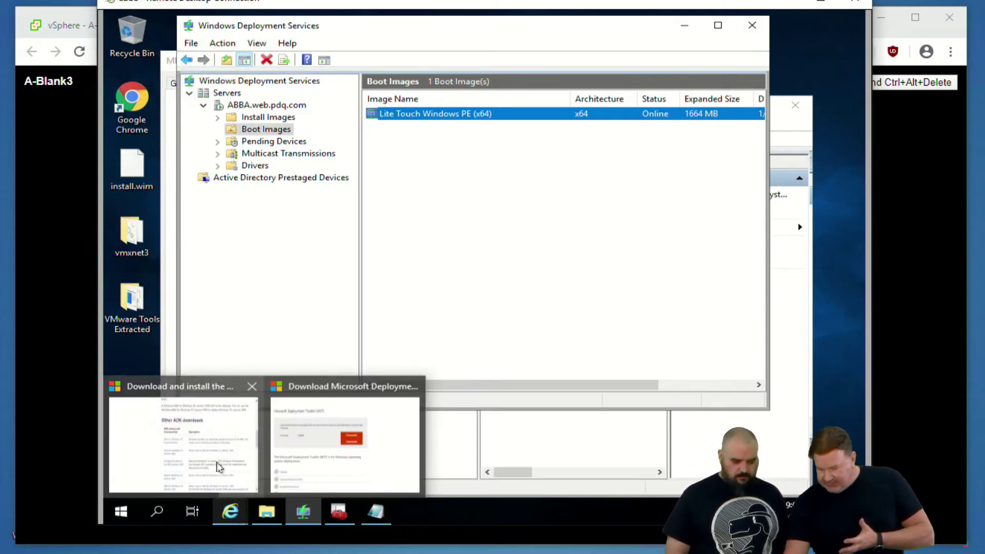
left_click(219, 461)
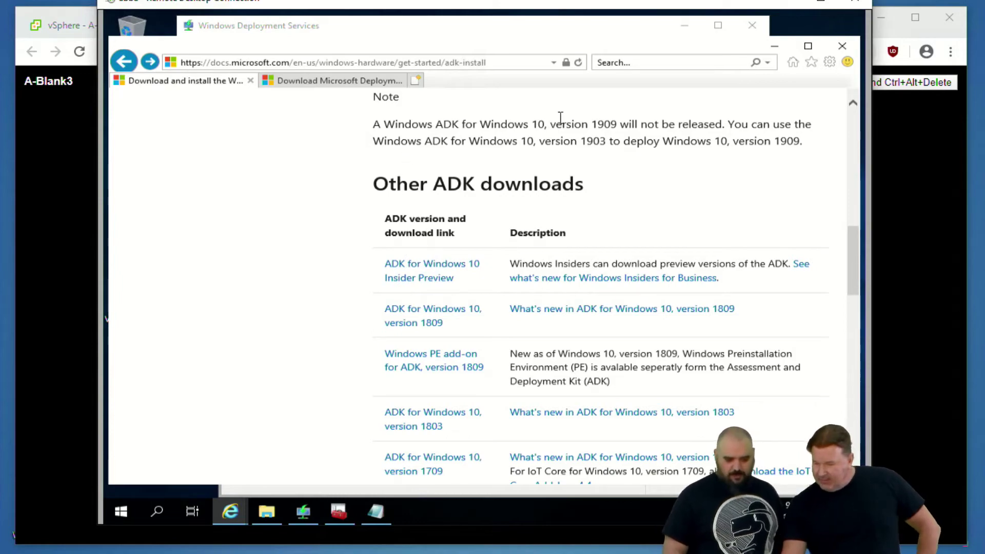
scroll(554, 166, "up", 4)
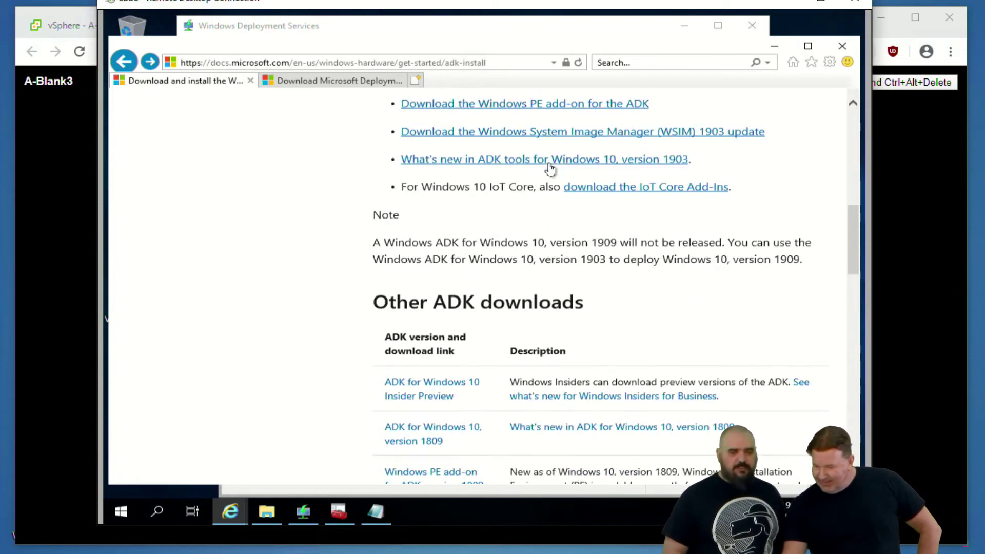
scroll(551, 164, "up", 8)
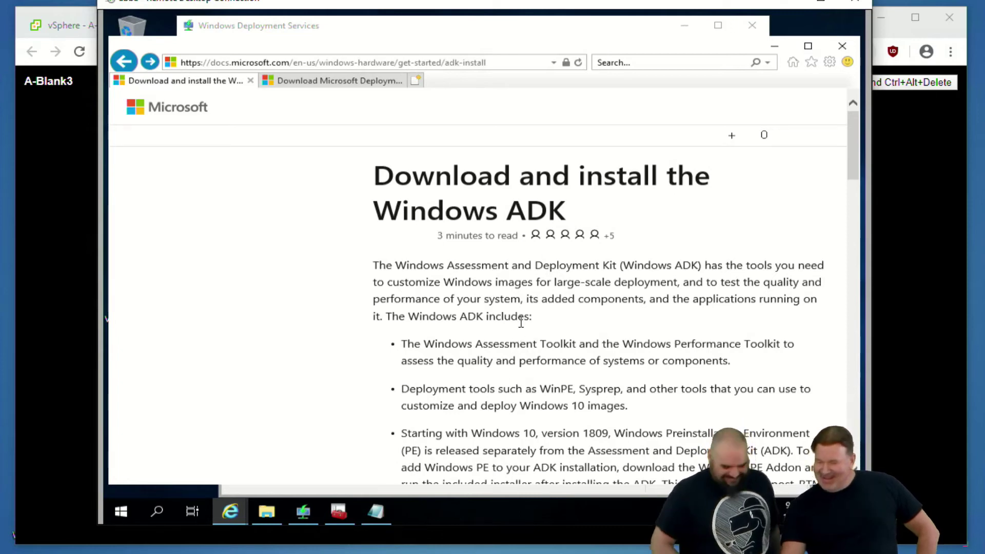
scroll(523, 321, "down", 1)
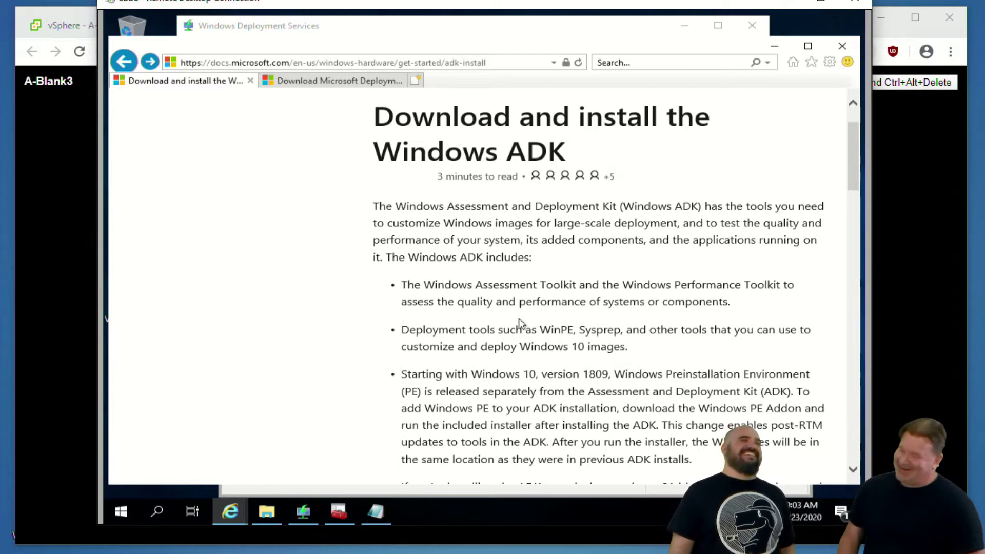
scroll(478, 326, "down", 3)
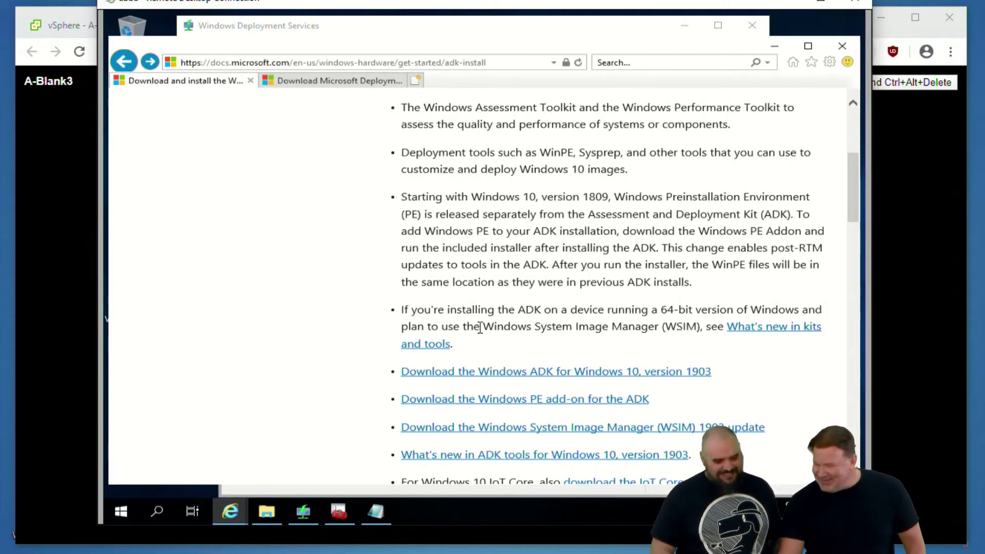
scroll(547, 351, "up", 1)
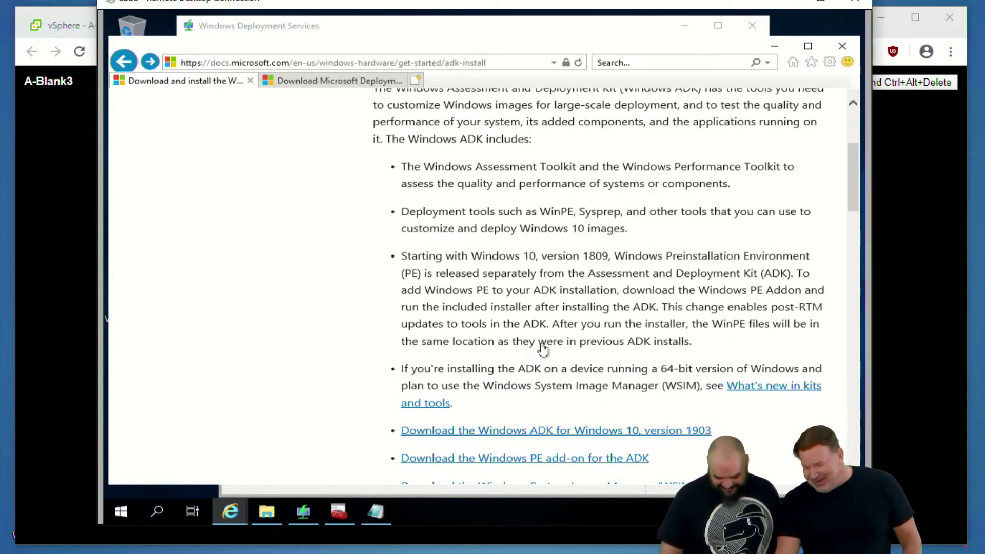
scroll(542, 351, "down", 2)
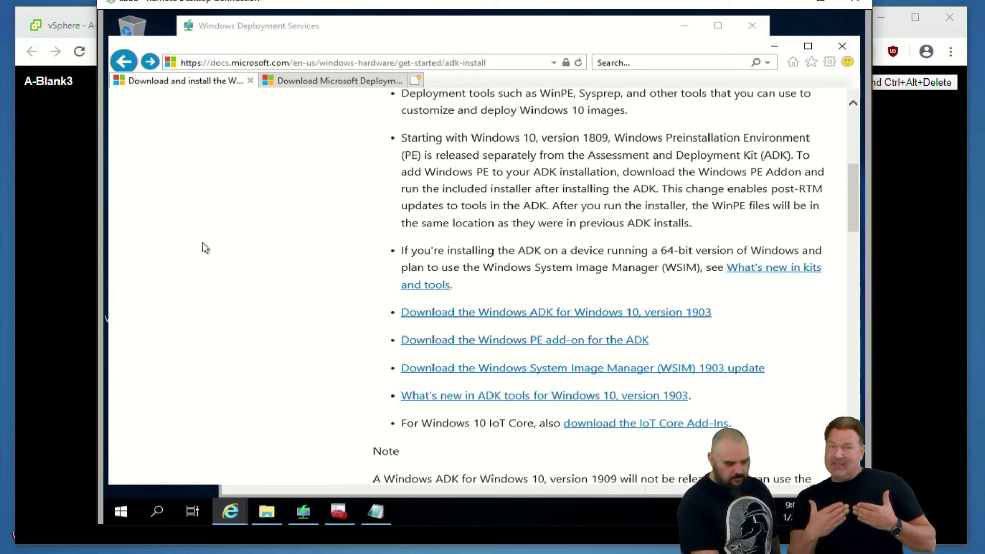
View the MDT download page, then minimize WDS and the browser to reveal Deployment Workbench
left_click(337, 85)
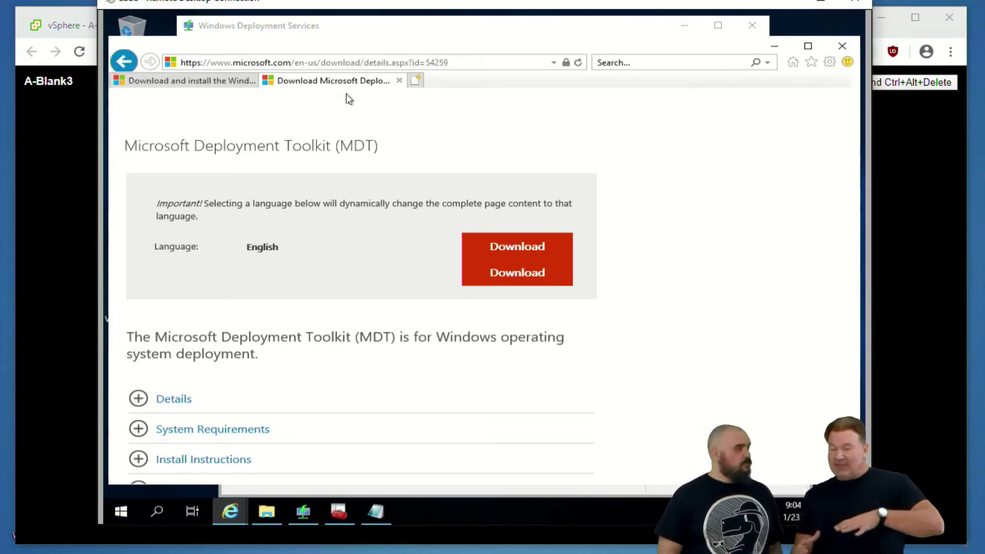
left_click(690, 27)
left_click(774, 45)
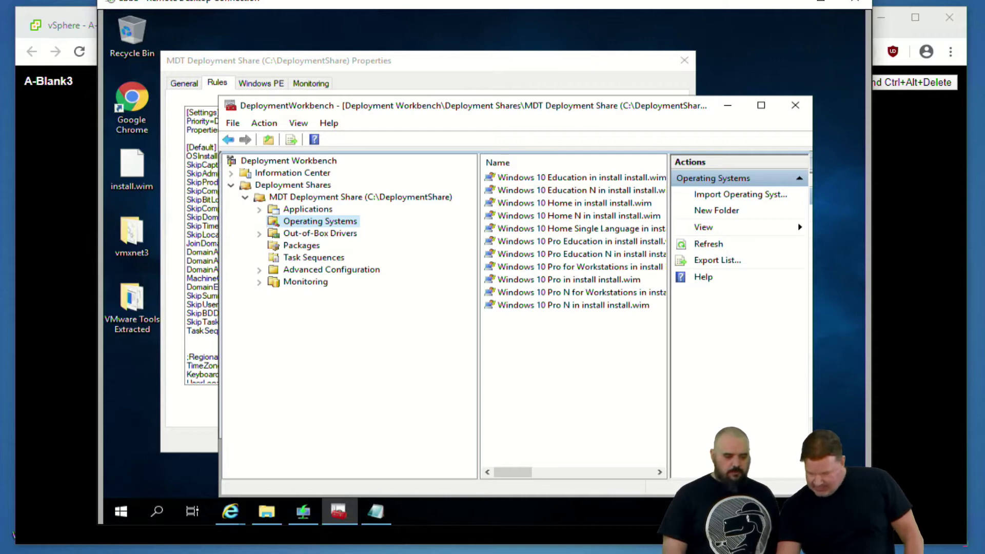
Move the share properties window aside and mount the Windows 10 ISO
left_click_drag(380, 61, 485, 55)
right_click(186, 169)
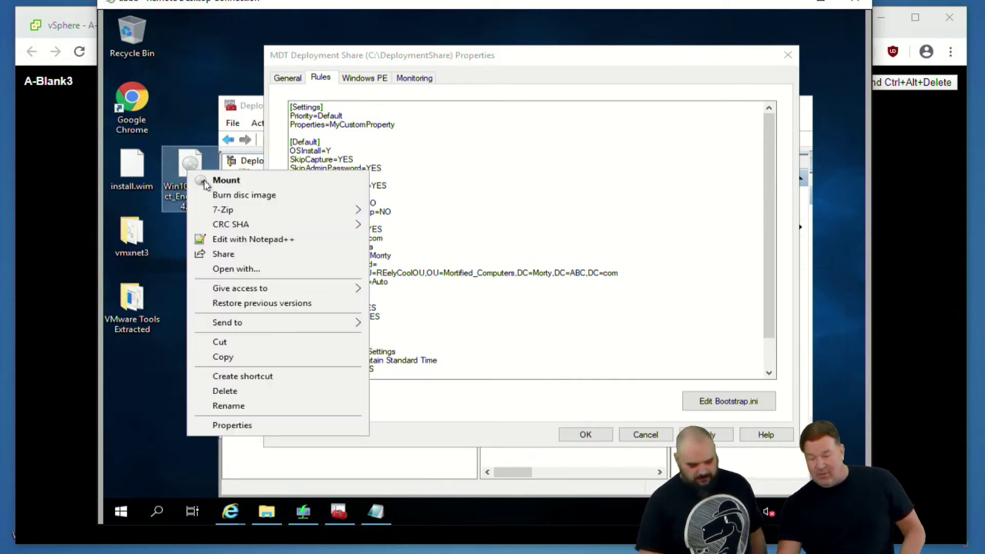
left_click(201, 182)
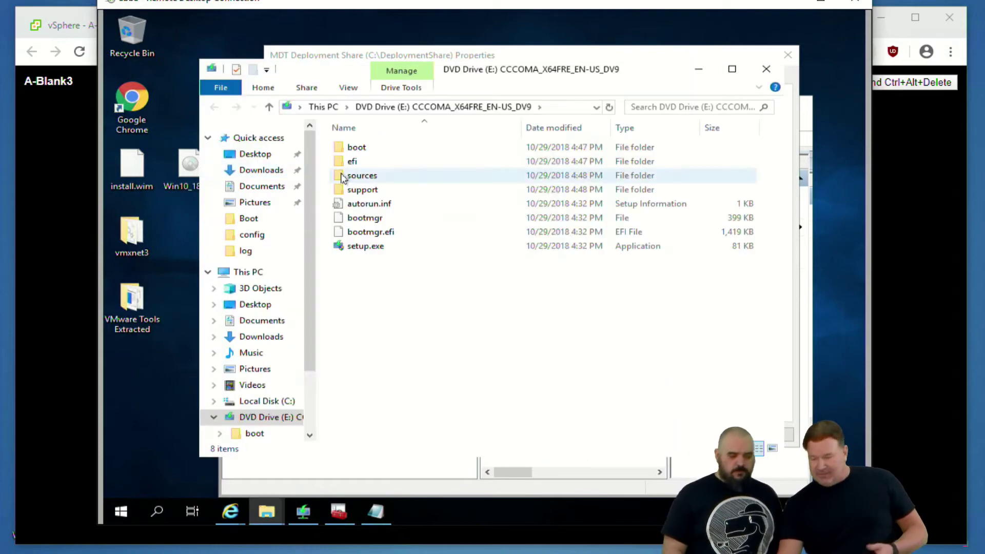
Select install.wim in the mounted ISO's sources folder, then close the share properties and Explorer
double_click(354, 176)
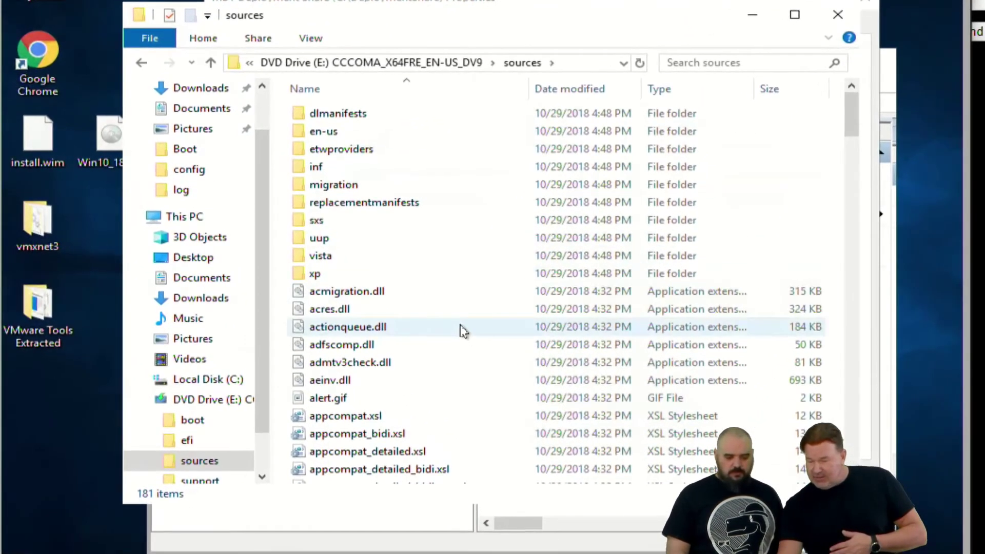
scroll(466, 316, "down", 15)
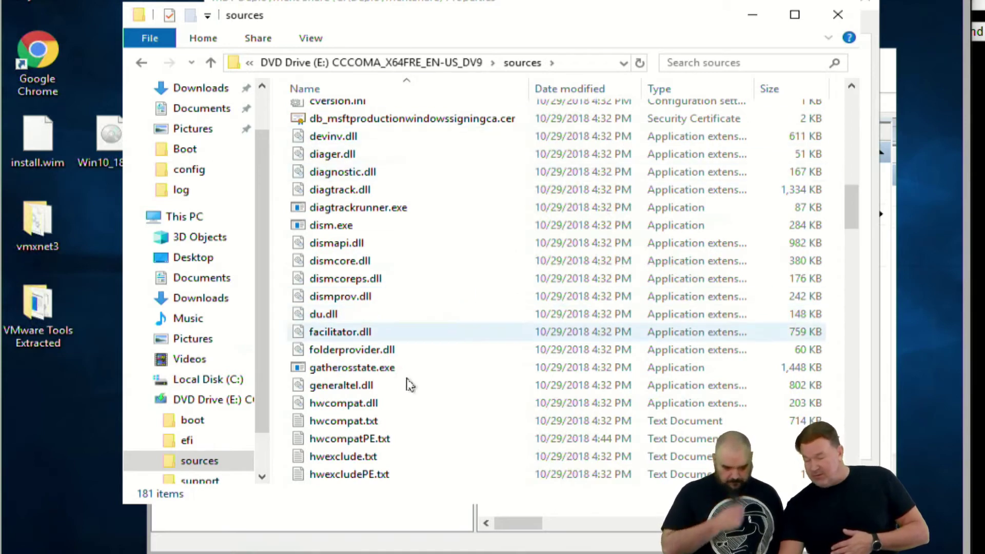
scroll(379, 385, "down", 2)
scroll(385, 385, "down", 2)
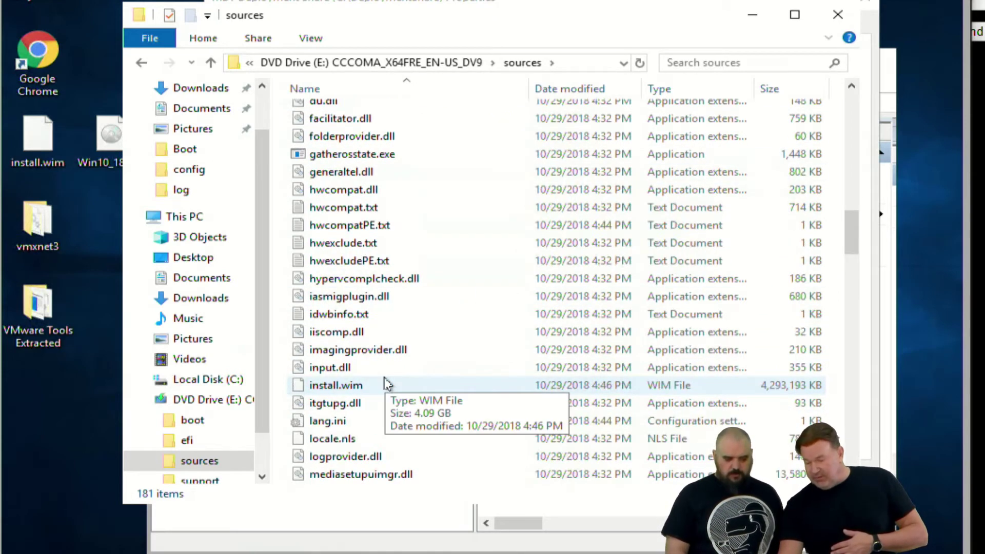
scroll(386, 384, "down", 1)
left_click(358, 333)
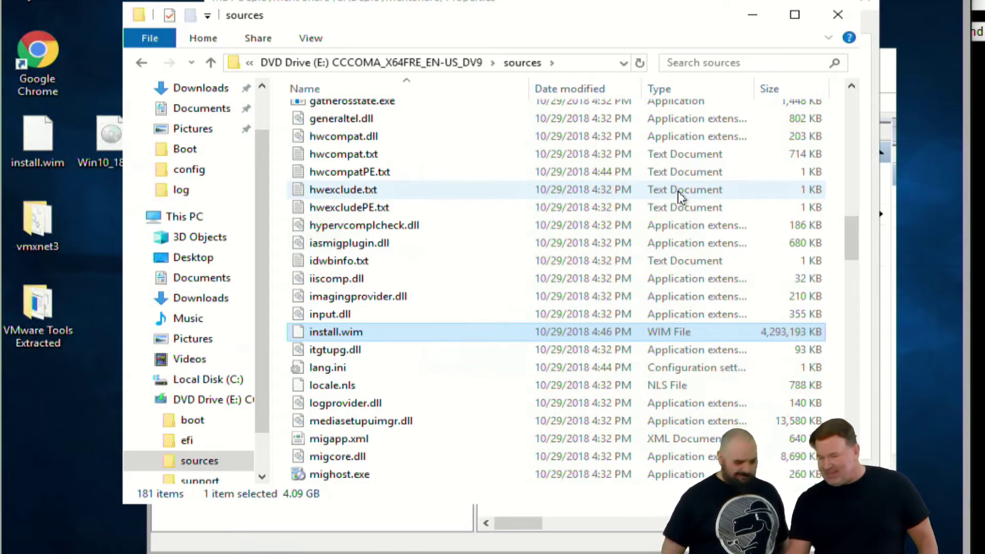
left_click(868, 5)
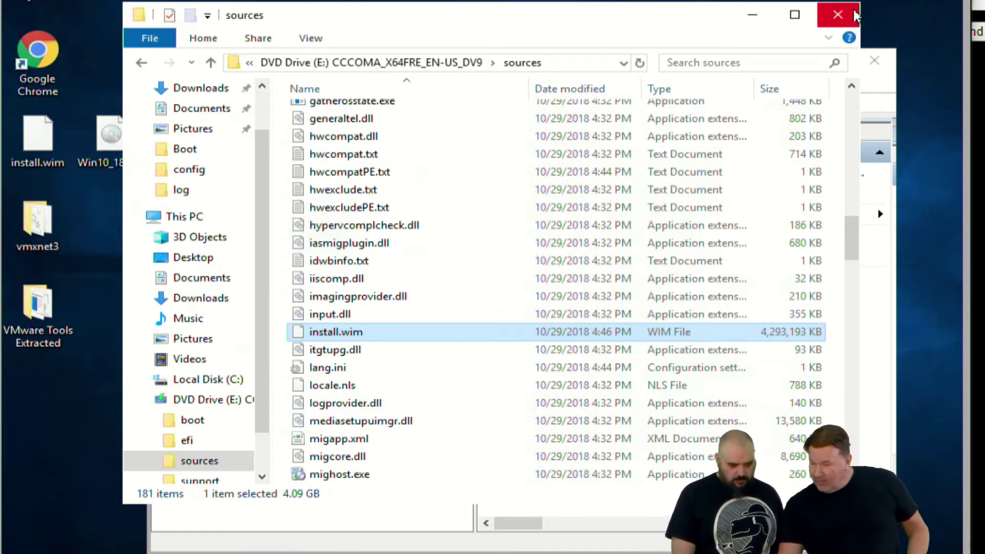
left_click(855, 15)
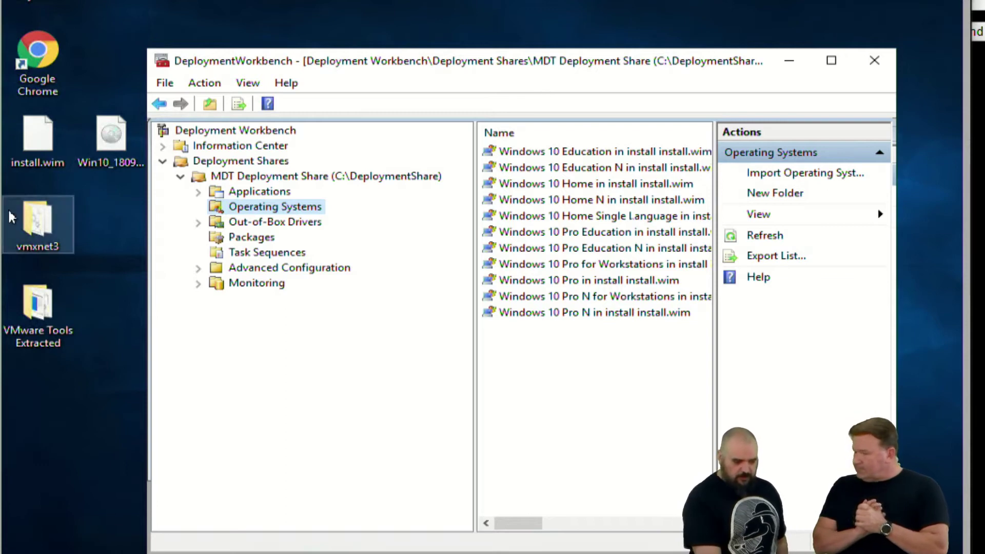
Bring Deployment Workbench forward and open the context menu of the Operating Systems node
mouse_move(254, 553)
left_click(254, 477)
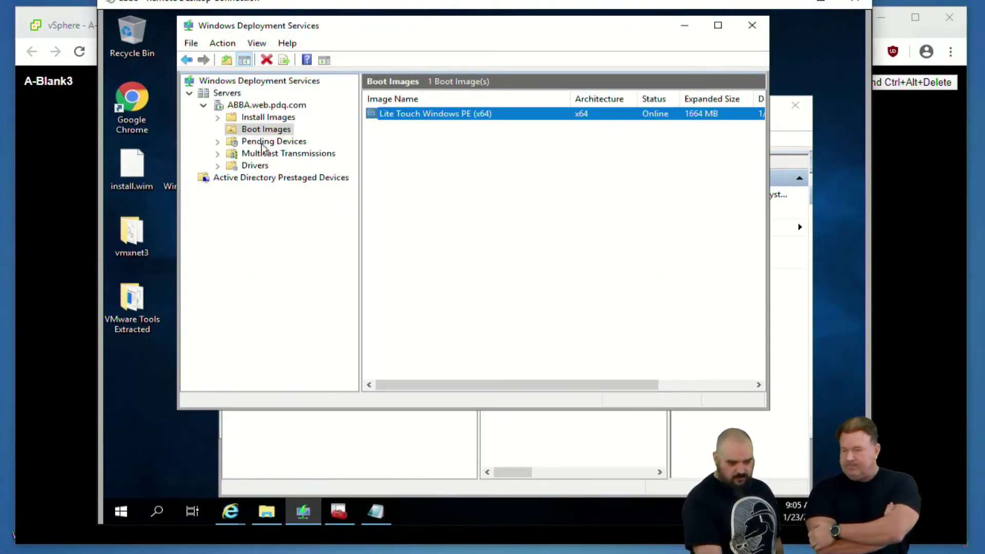
left_click(352, 459)
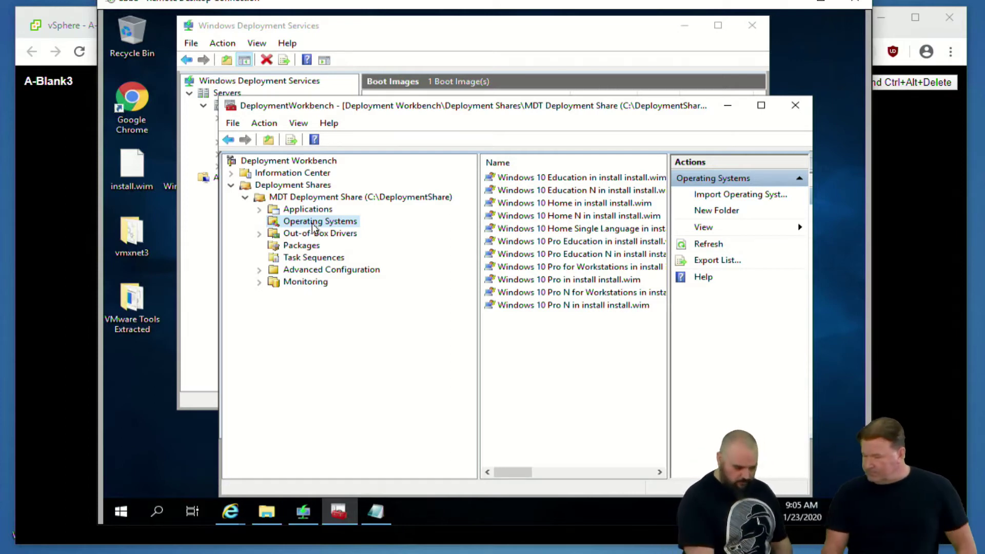
mouse_move(490, 334)
left_mouse_down()
mouse_move(526, 318)
mouse_move(649, 197)
left_mouse_up()
key("Escape")
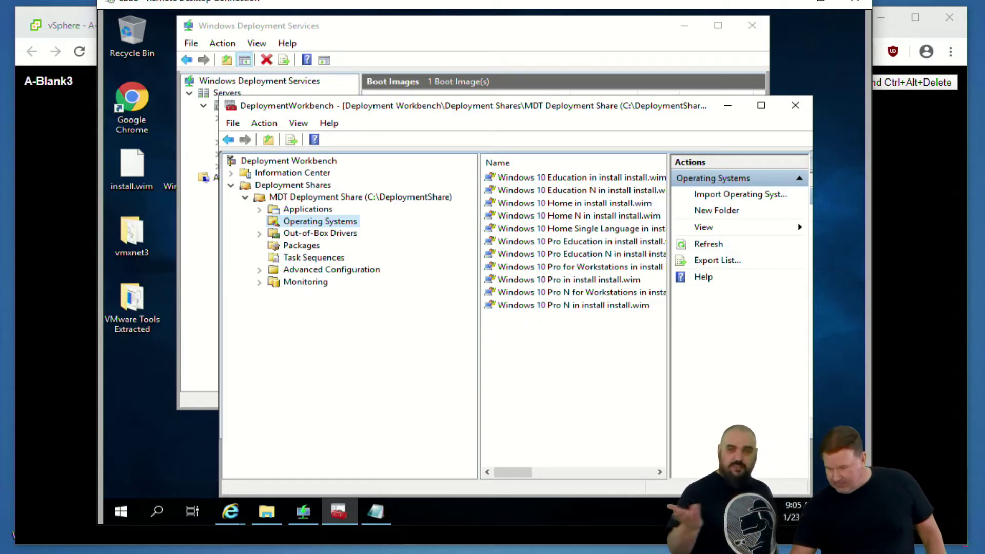
right_click(322, 227)
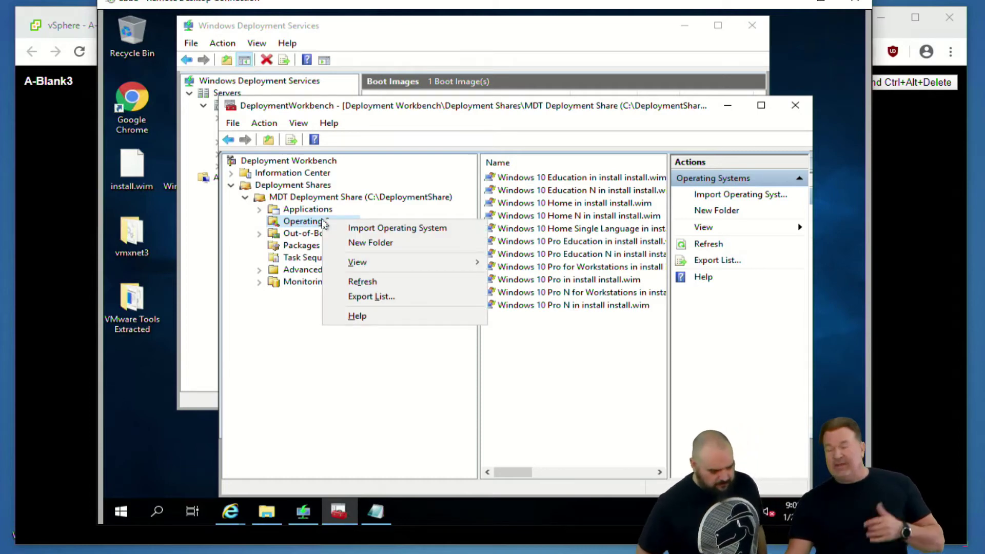
Start a custom image import in the Import Operating System Wizard using install.wim from the desktop
left_click(392, 230)
left_click(408, 247)
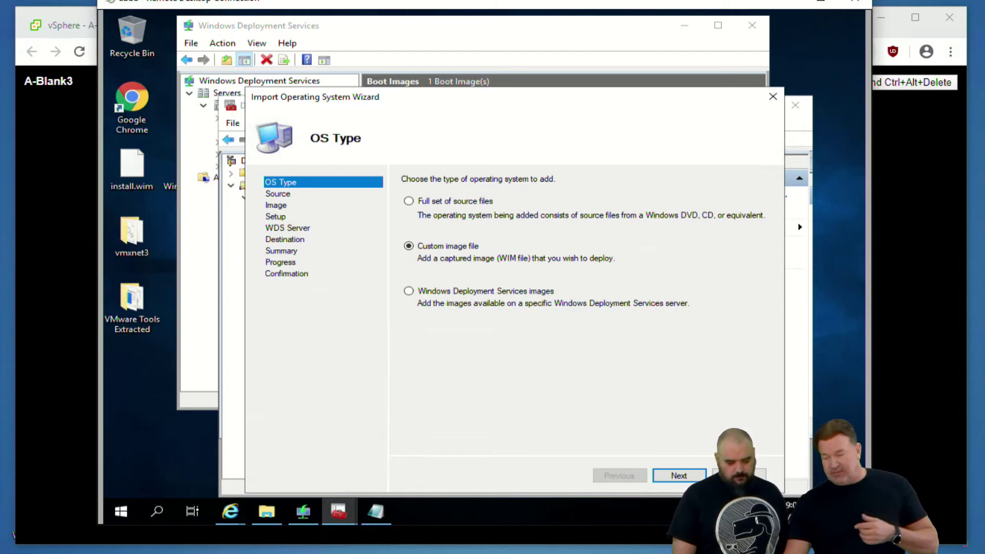
left_click(679, 476)
left_click(734, 220)
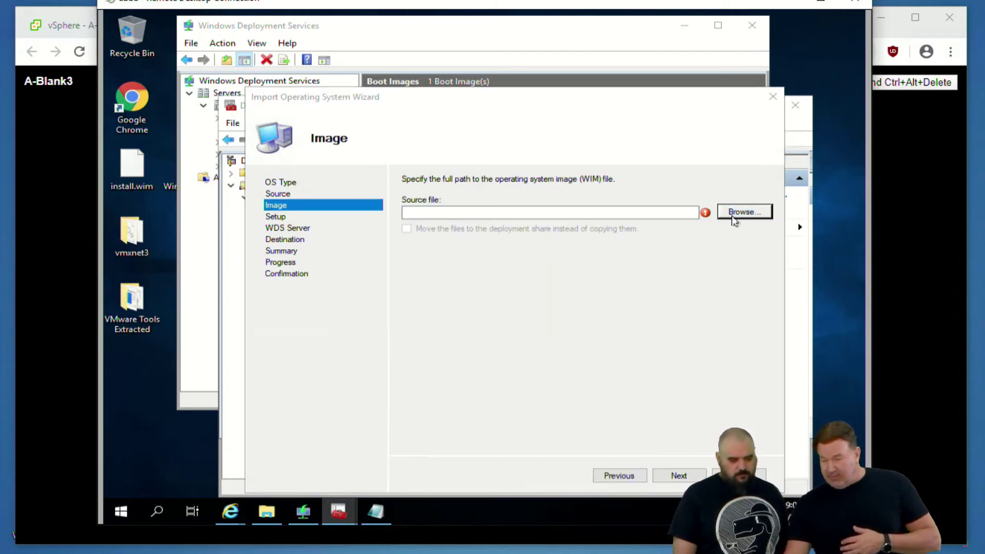
left_click(318, 231)
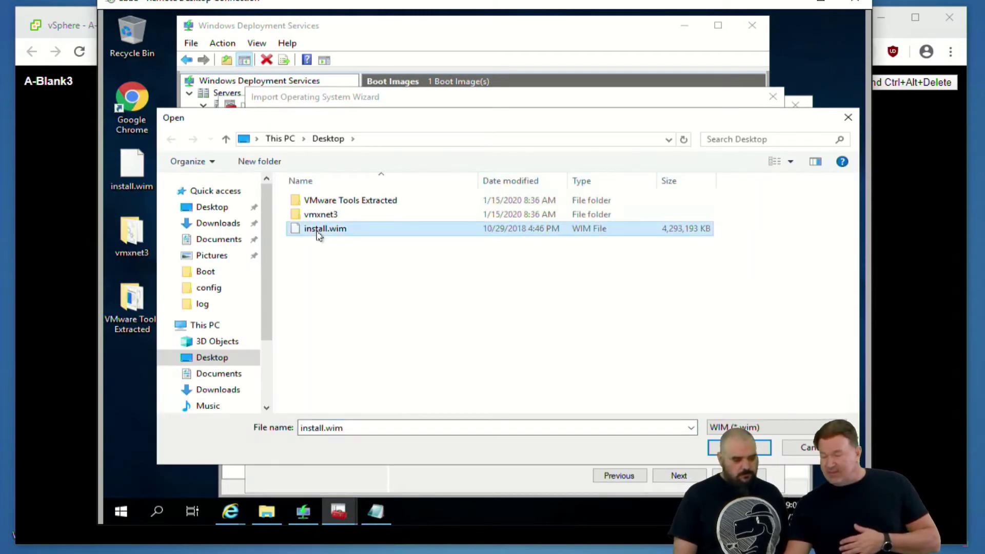
key("Return")
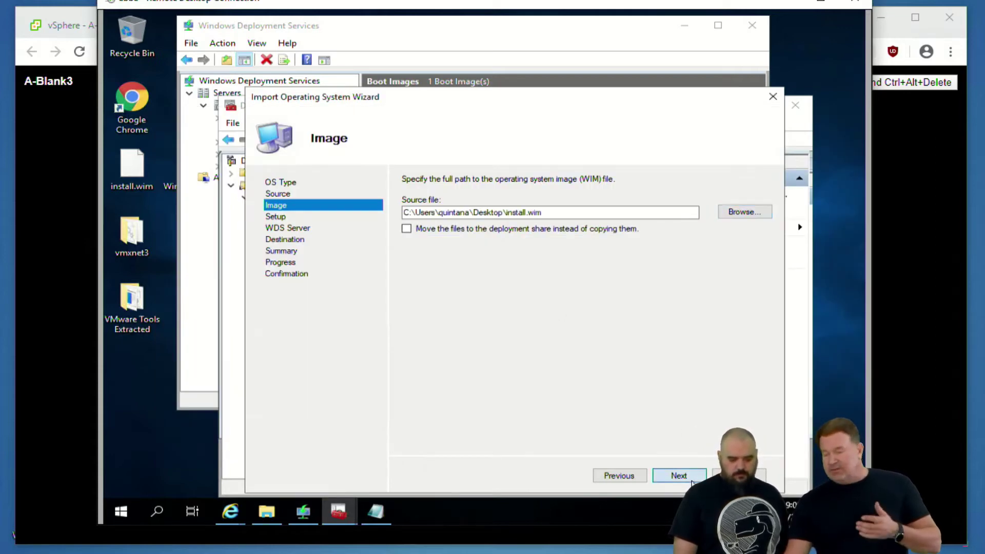
Set the destination directory to install-1809, then cancel the import and confirm
left_click(688, 479)
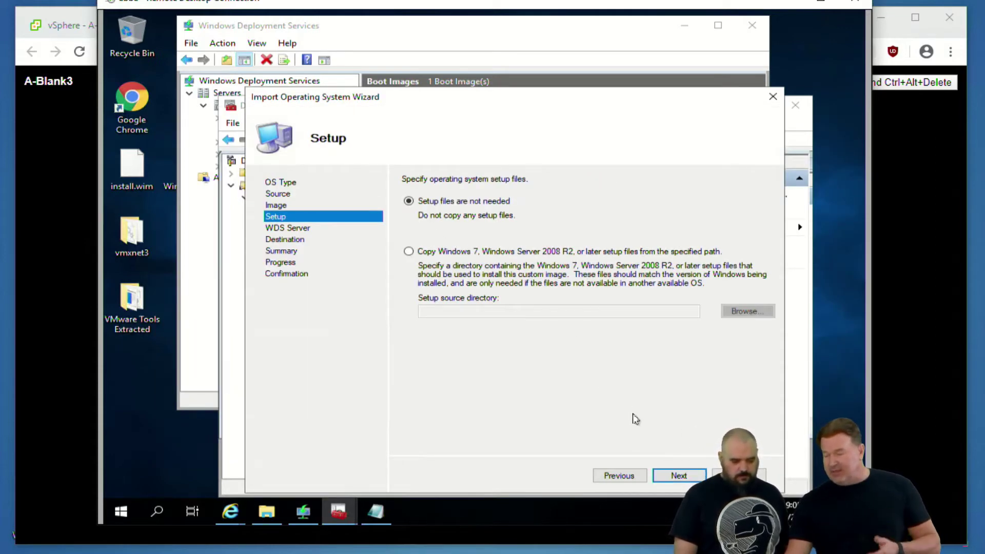
left_click(679, 475)
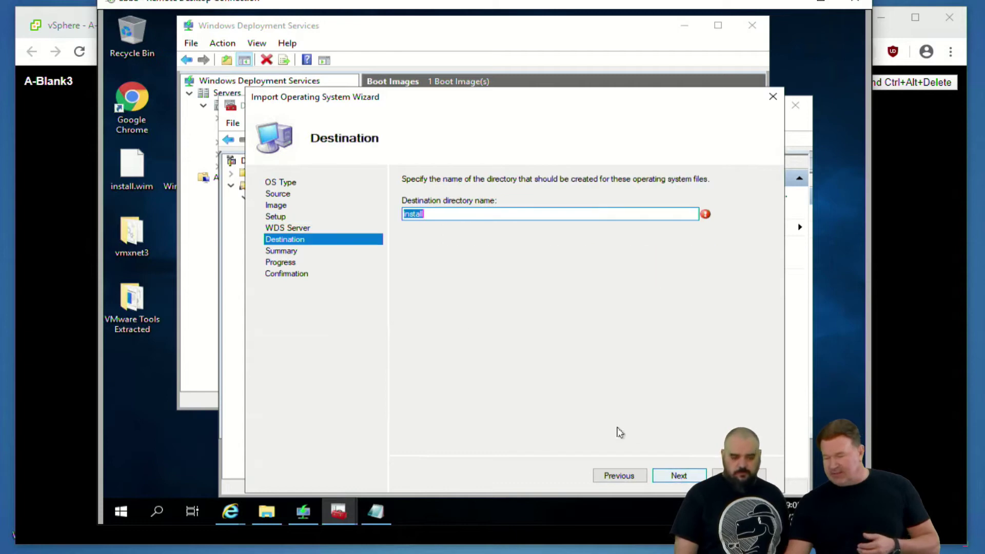
left_click(433, 214)
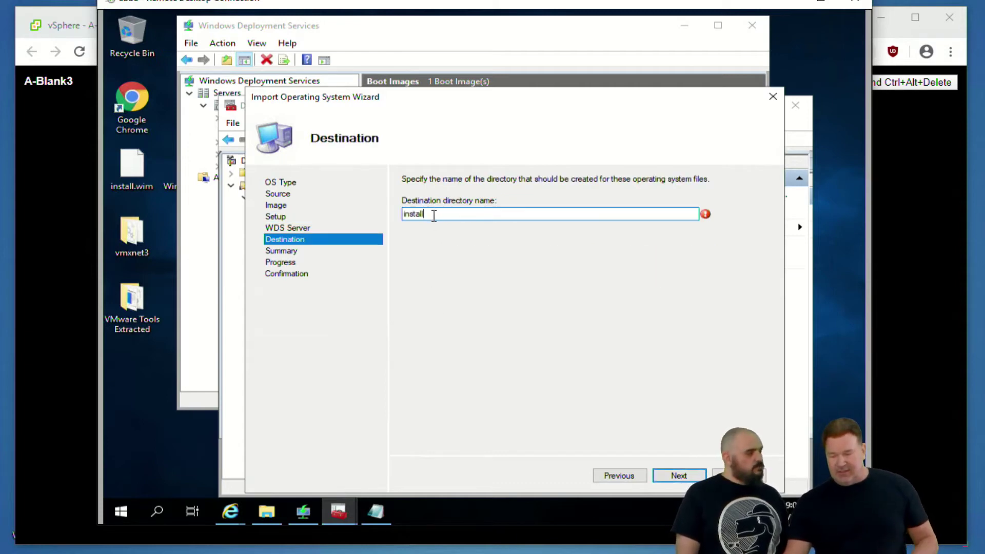
type("-1")
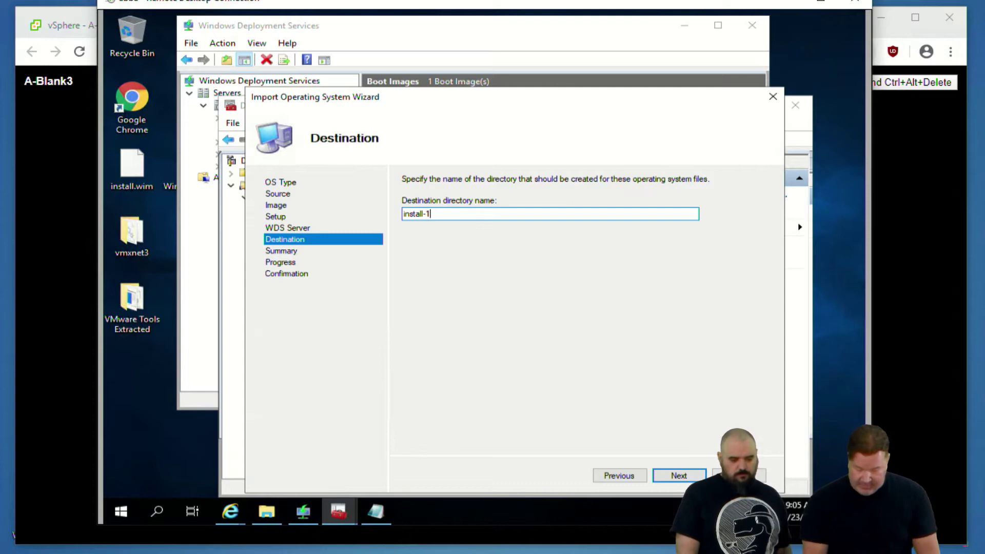
type("809")
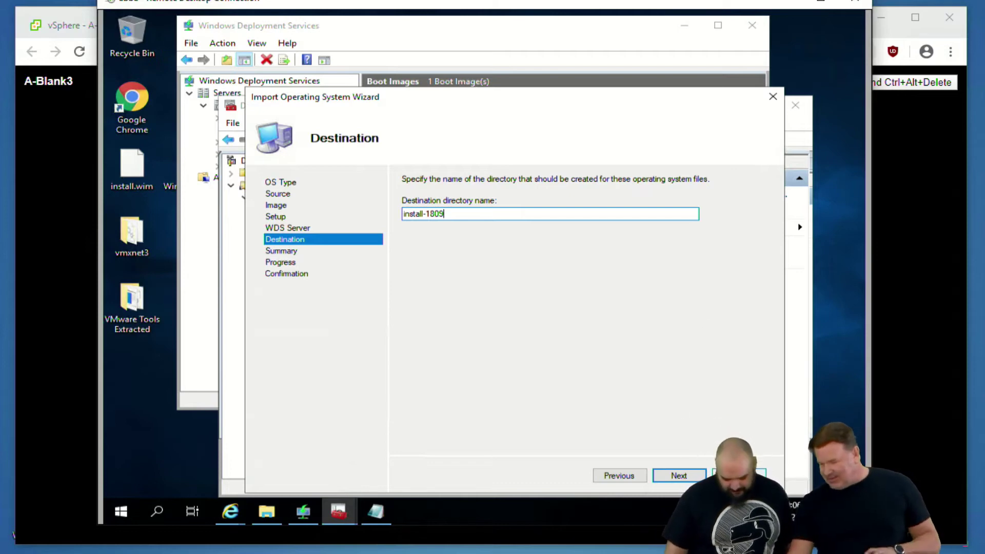
left_click(739, 475)
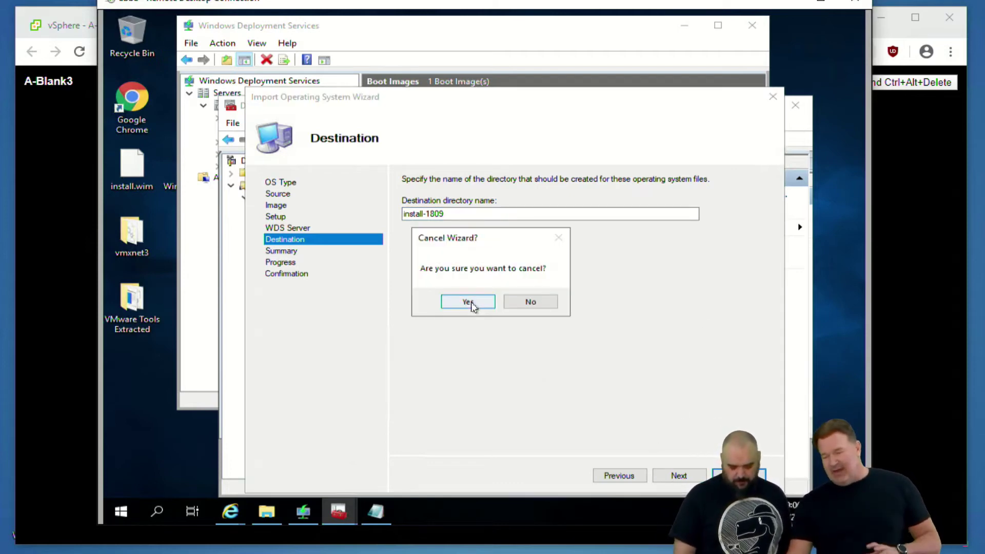
left_click(471, 303)
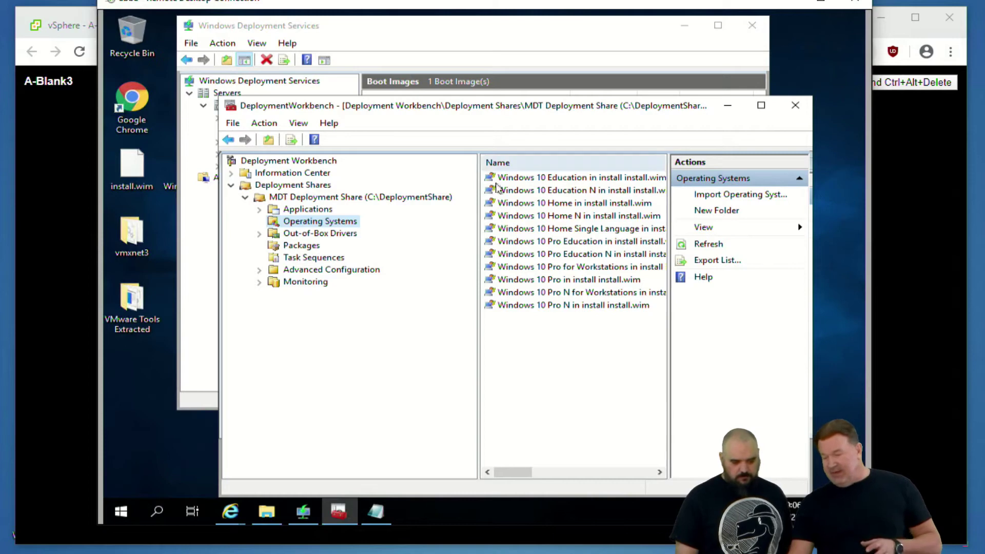
Return to Deployment Workbench and start the New Task Sequence Wizard from the Task Sequences folder
left_click(418, 48)
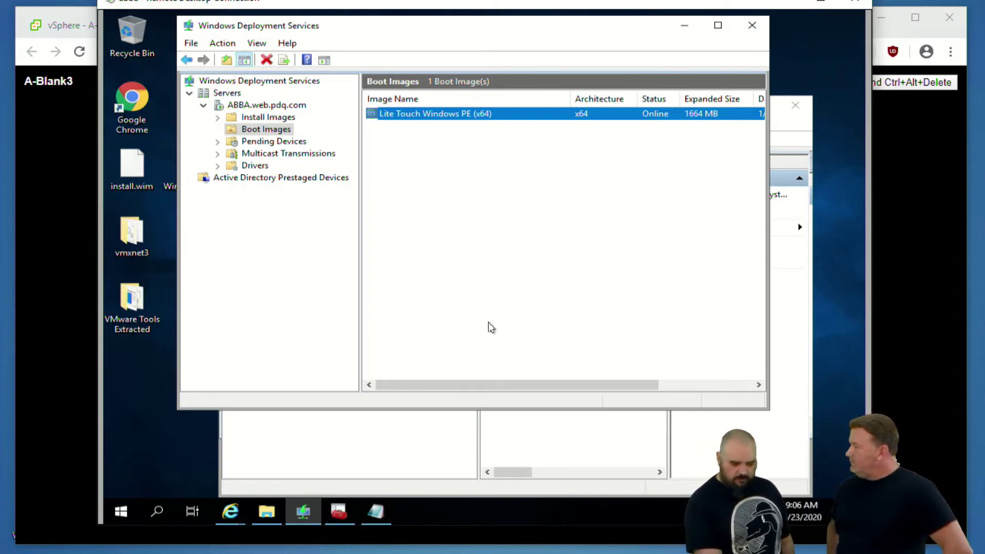
key("alt+Tab")
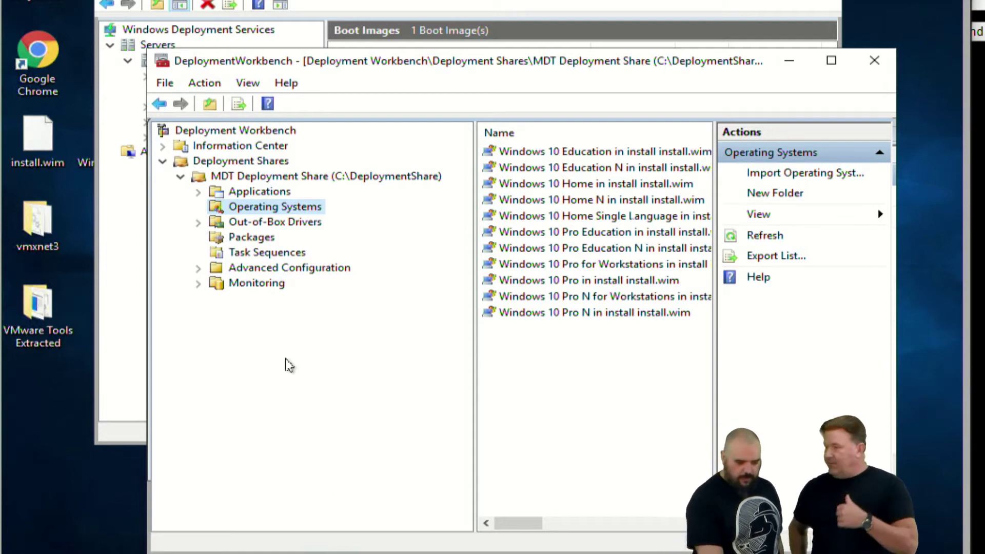
left_click(259, 255)
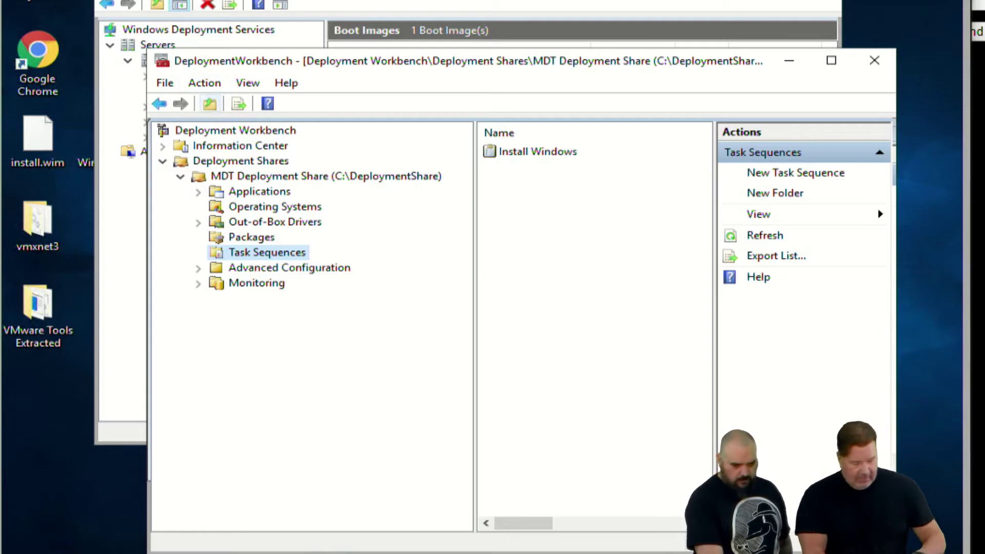
right_click(264, 252)
left_click(306, 263)
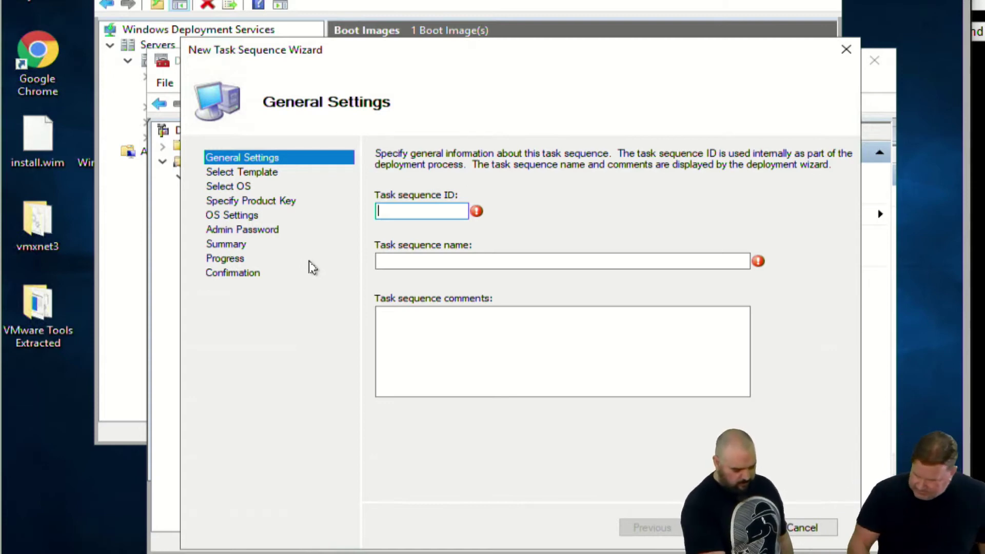
Create task sequence ID 21 'Best ever' with the Standard Client template and Windows 10 Home N
type("21")
left_click(497, 264)
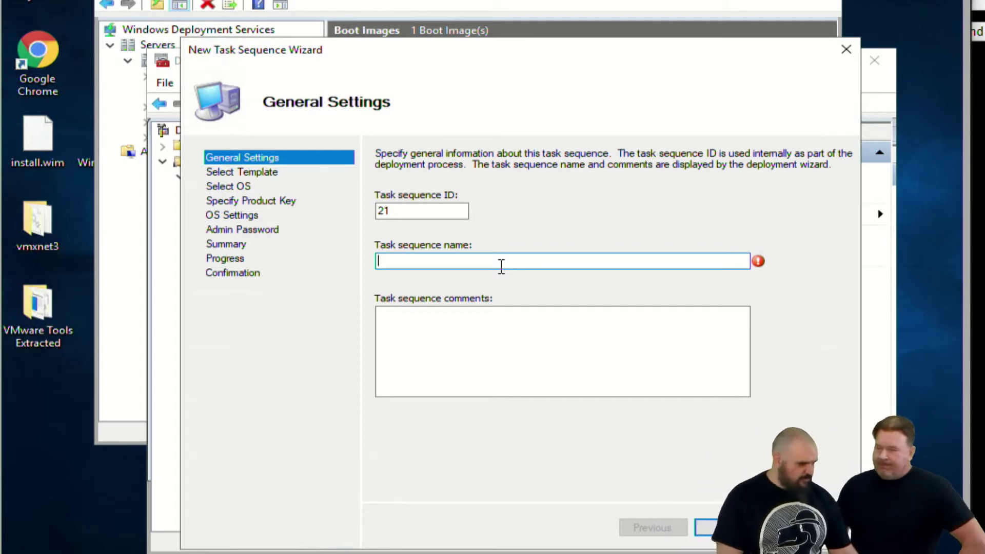
type("Best ever")
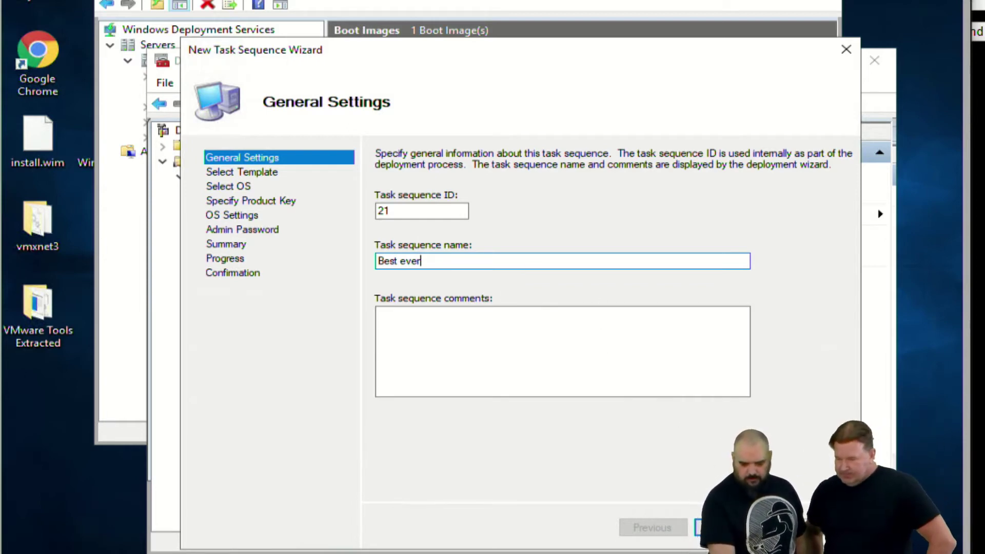
key("Return")
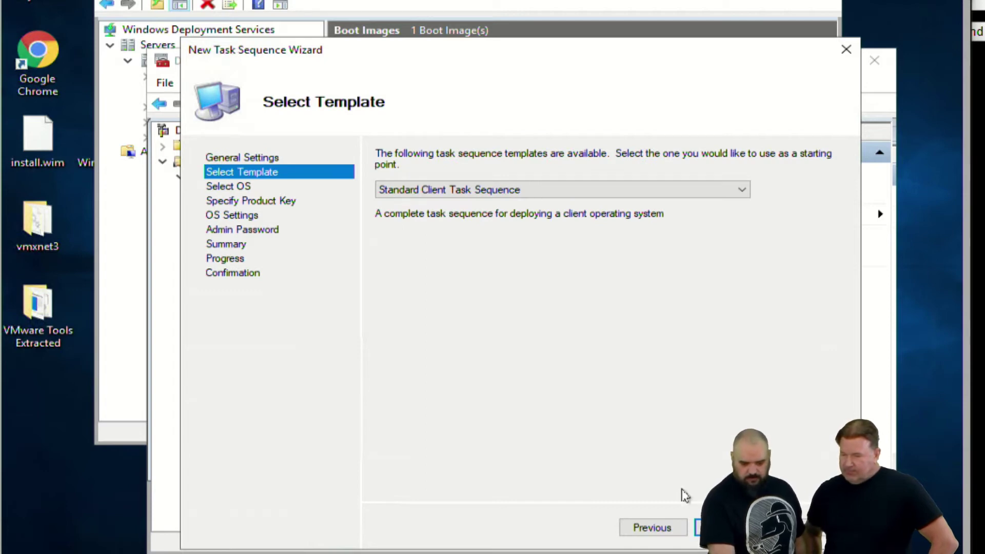
key("Return")
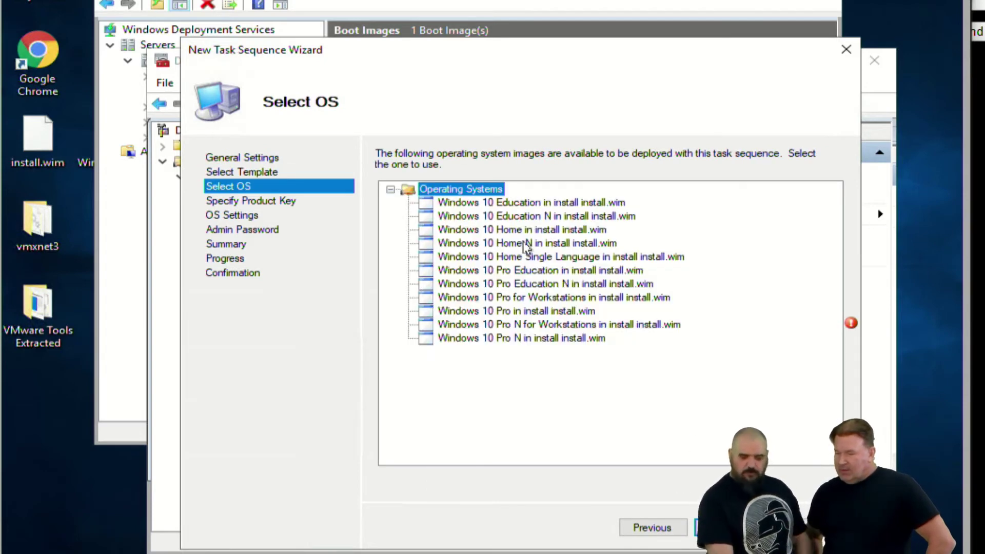
left_click(526, 244)
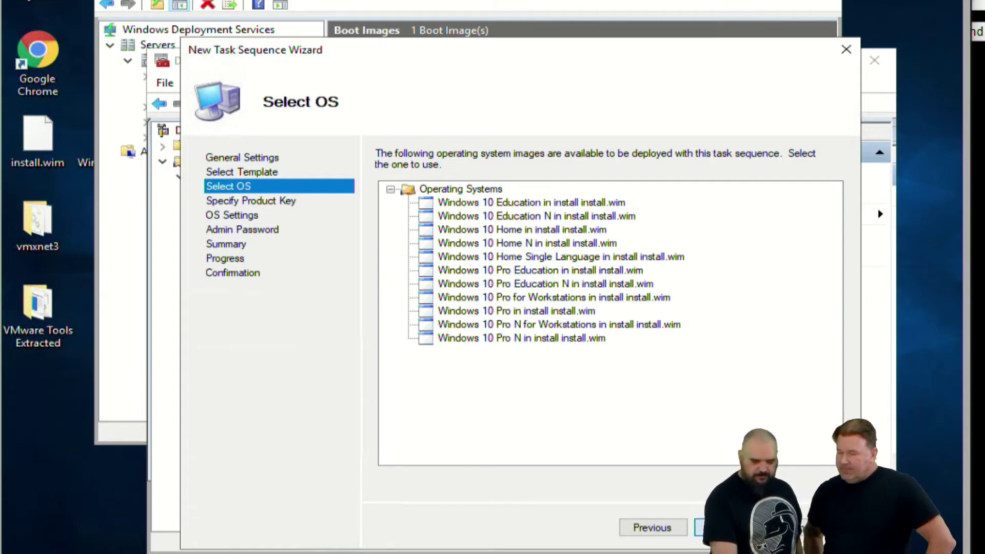
key("Return")
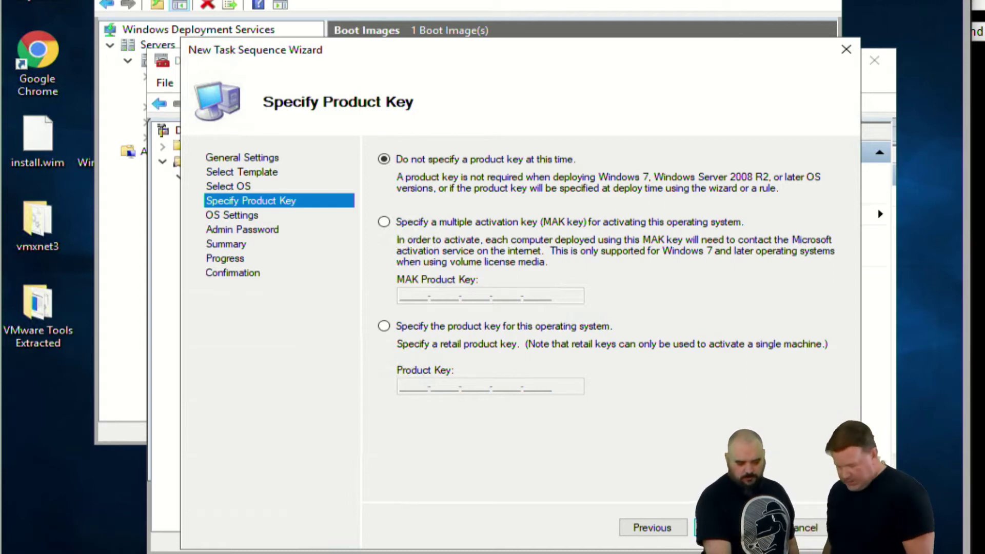
Leave the product key unspecified and set the organization name to PDQ
left_click(429, 225)
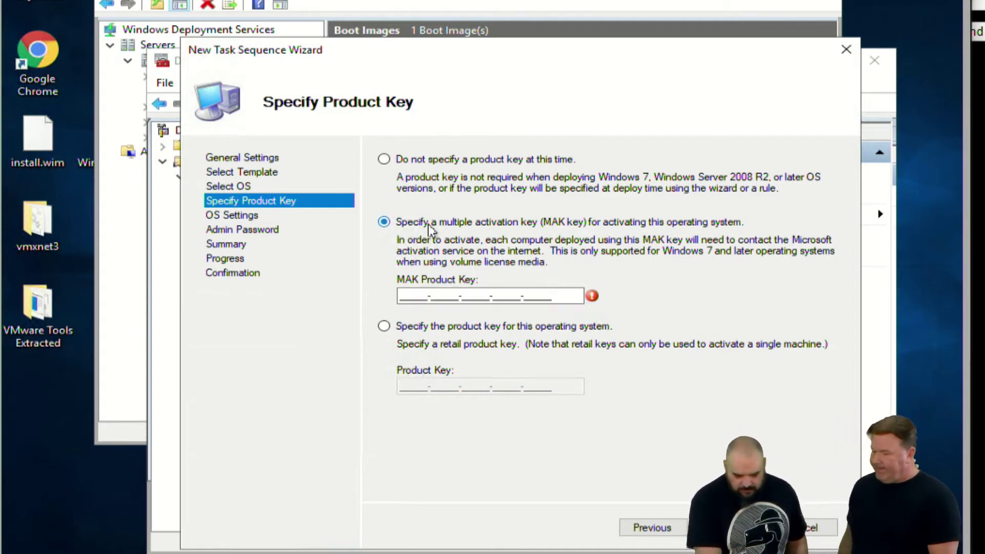
left_click(406, 162)
left_click(729, 528)
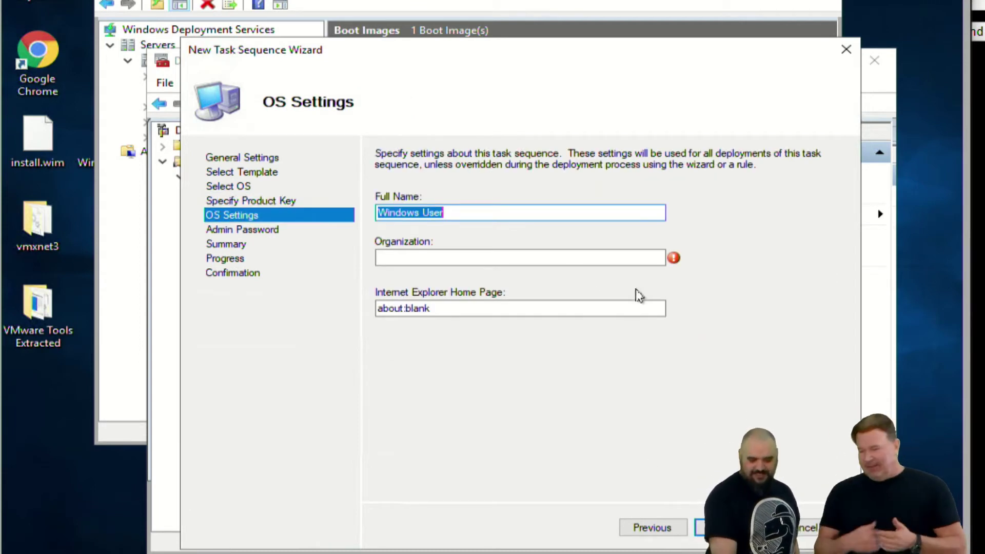
left_click(519, 259)
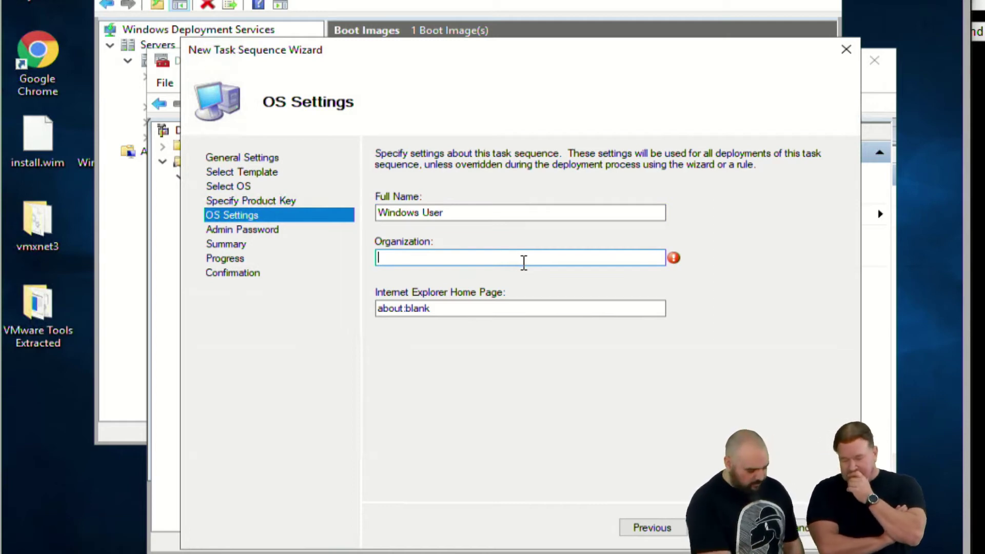
type("PDQ")
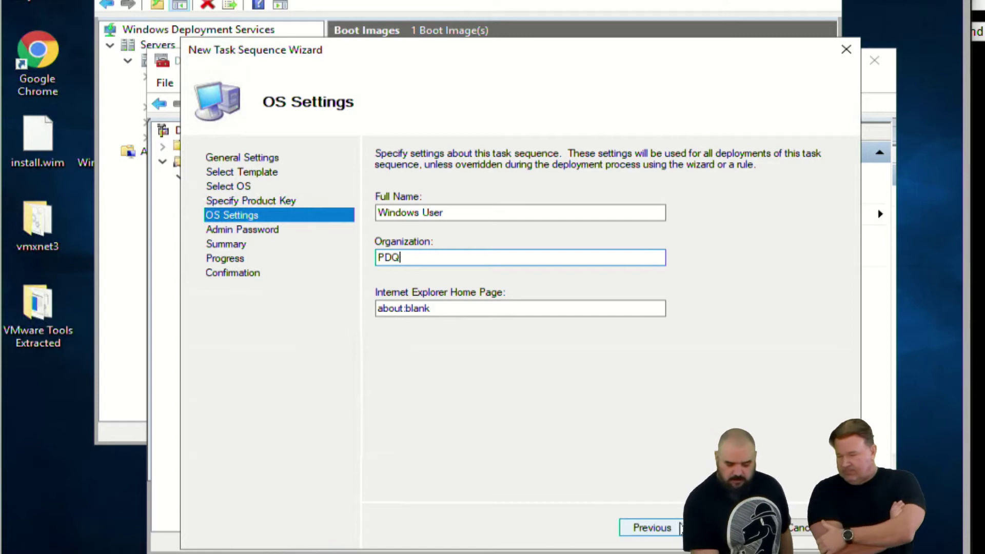
left_click(711, 527)
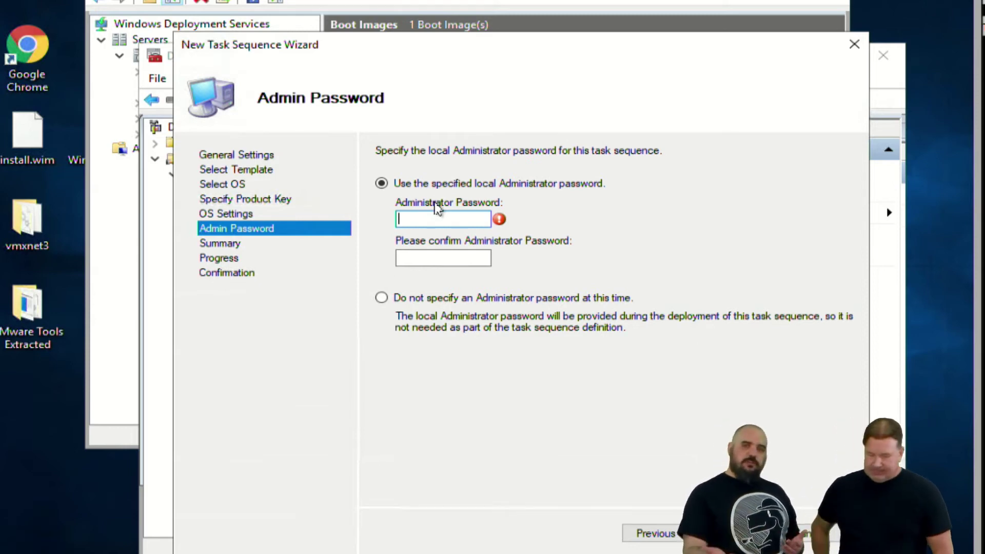
Enter and confirm the administrator password, review the summary, then cancel the wizard
type("•••••••")
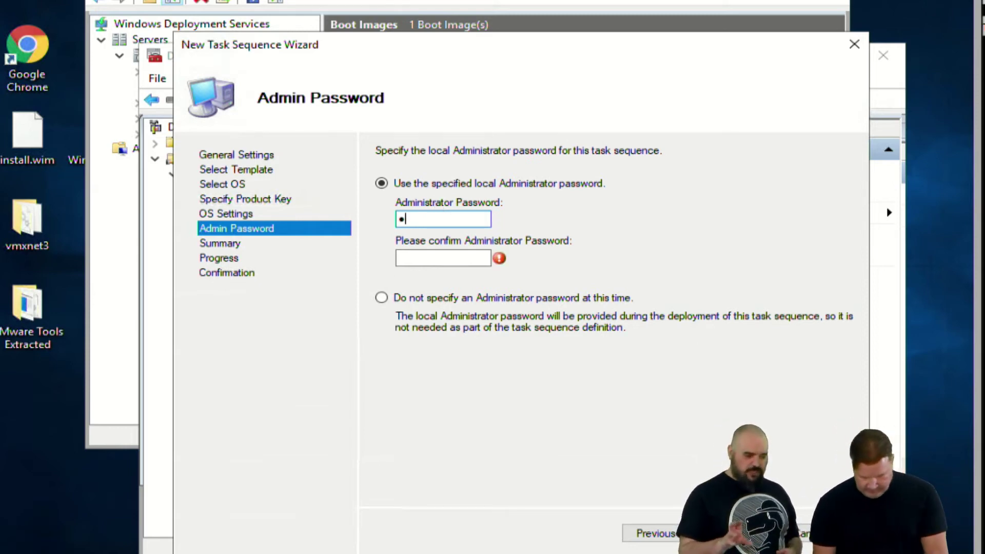
type("••")
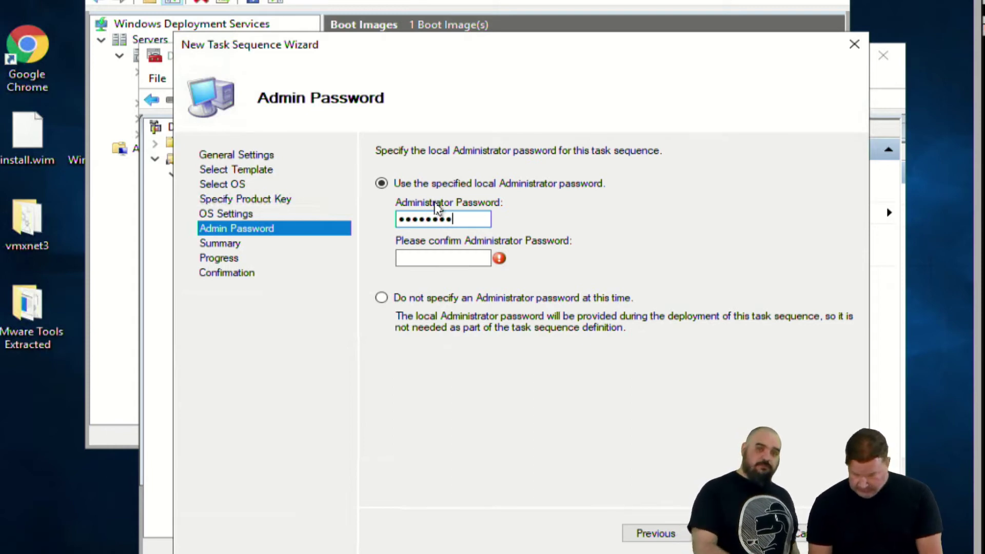
key("Tab")
type("•••••••••")
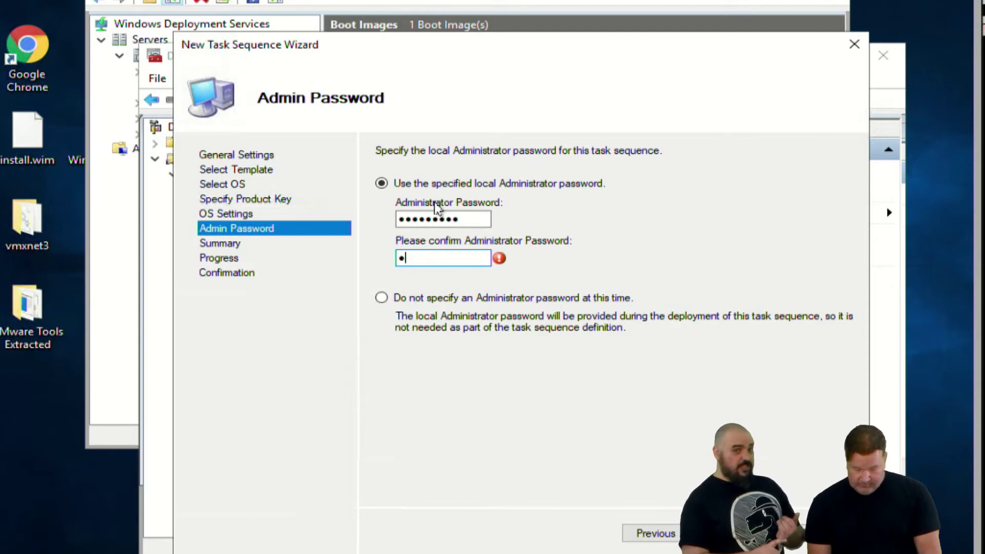
type("•")
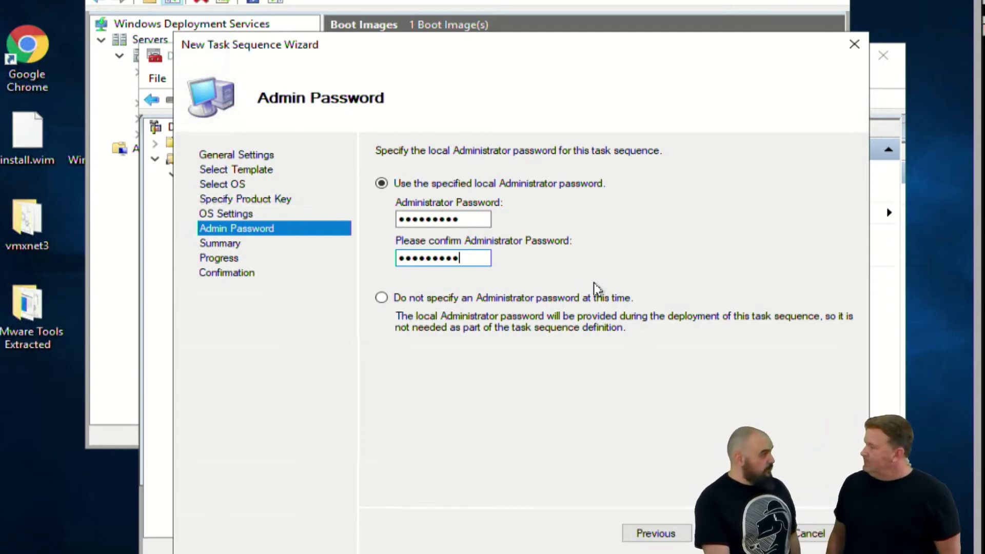
key("Return")
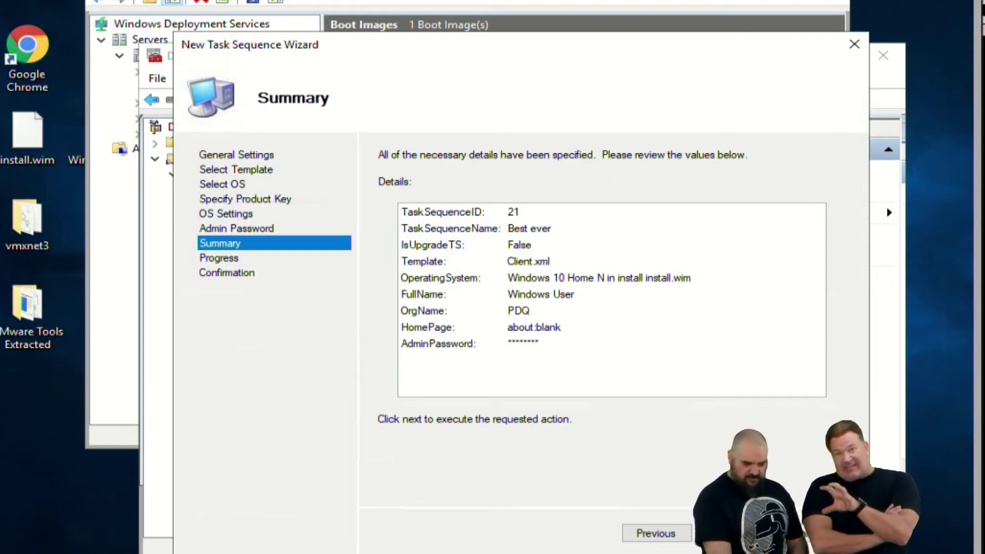
left_click(809, 535)
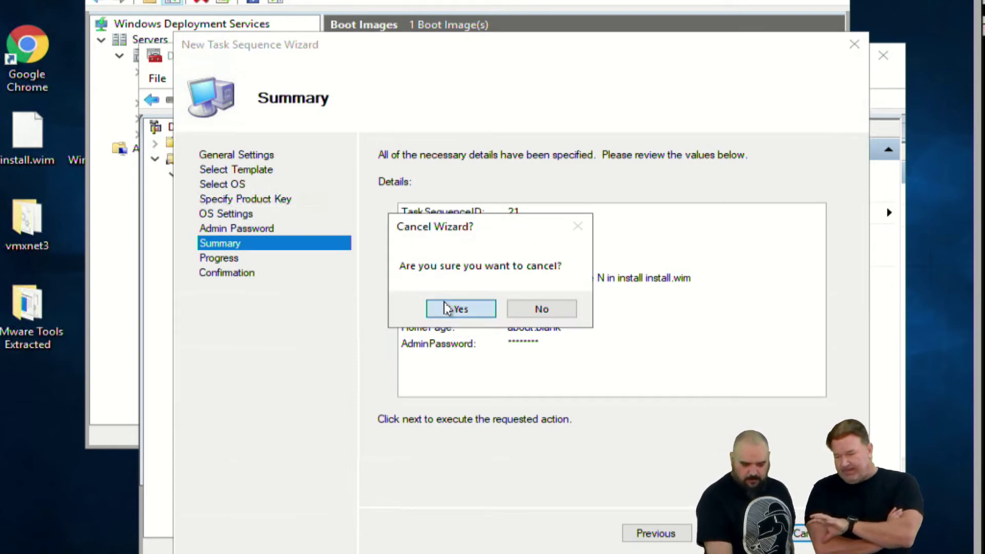
left_click(445, 301)
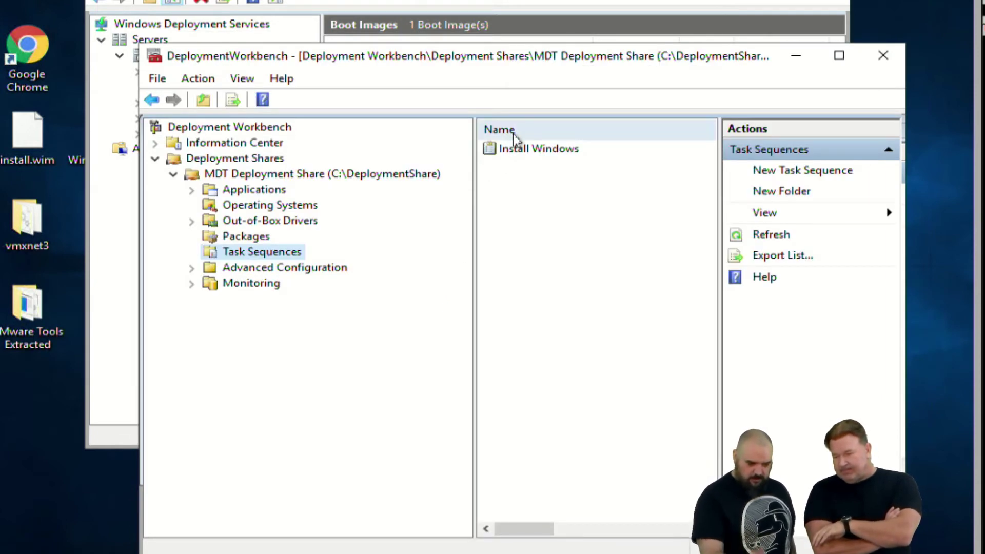
Open the Properties dialog of the Install Windows task sequence (ID 1)
double_click(527, 149)
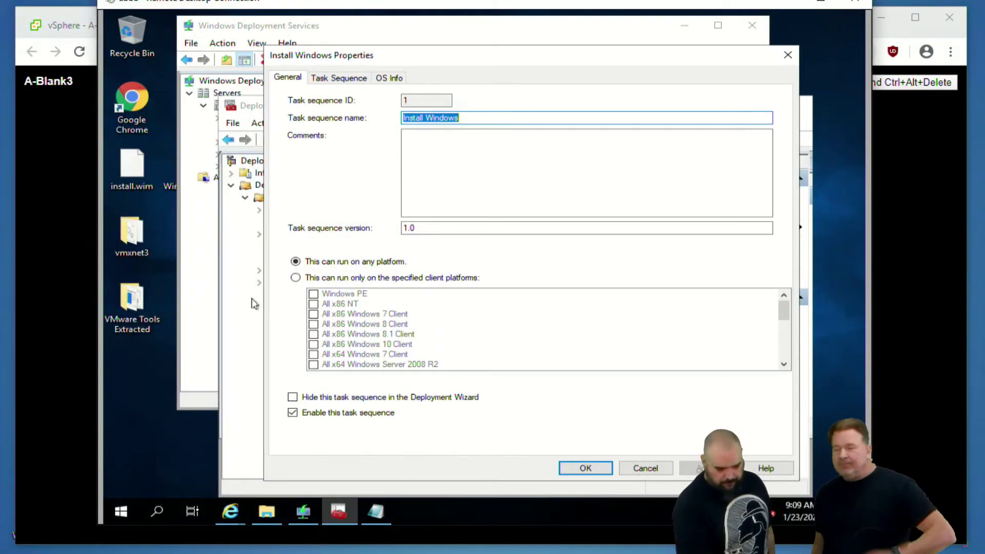
Review the Install Windows task sequence's step list and OS Info, then cancel its properties
left_click(353, 80)
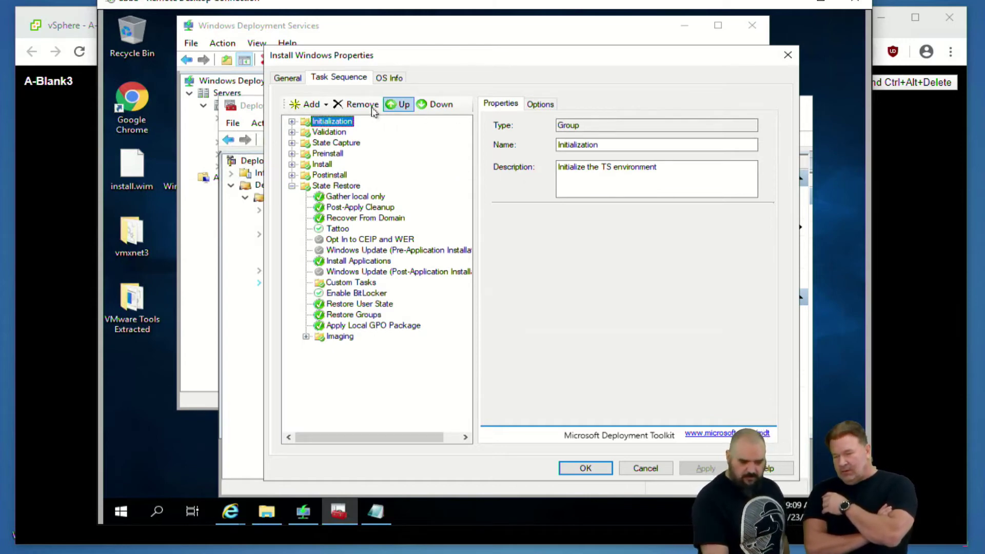
left_click(379, 79)
left_click(347, 80)
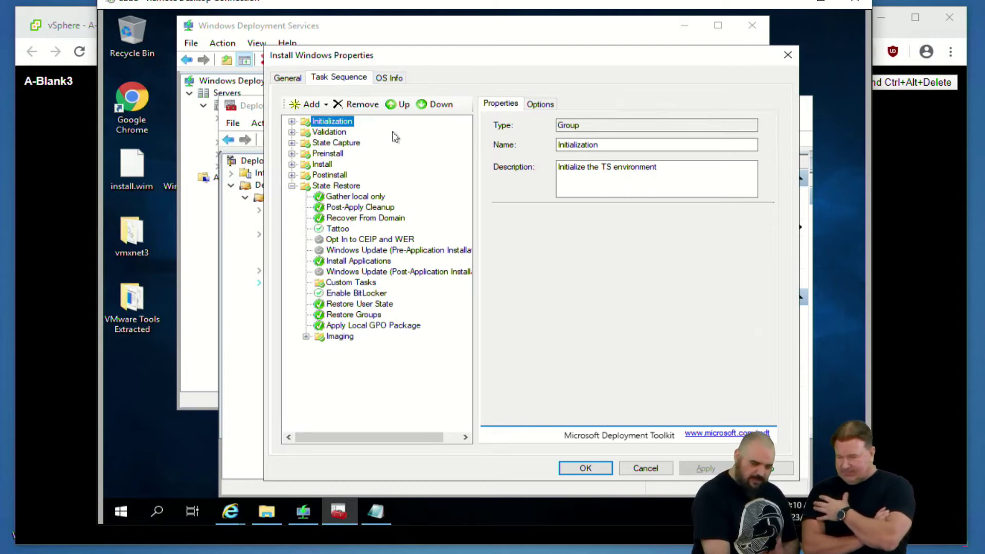
left_click(388, 80)
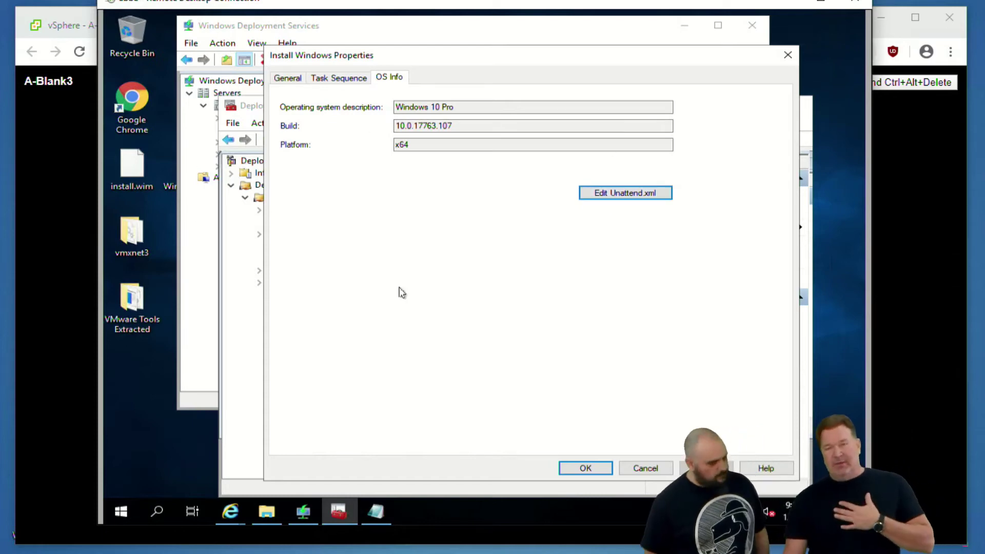
left_click(647, 468)
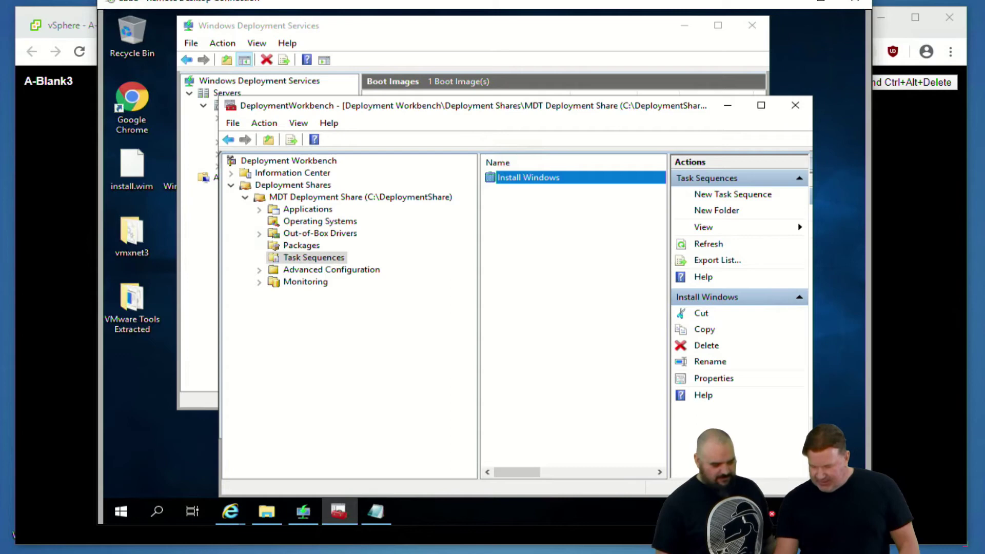
Minimize the WDS console, then restore Deployment Workbench to its Task Sequences node
left_click_drag(314, 29, 306, 130)
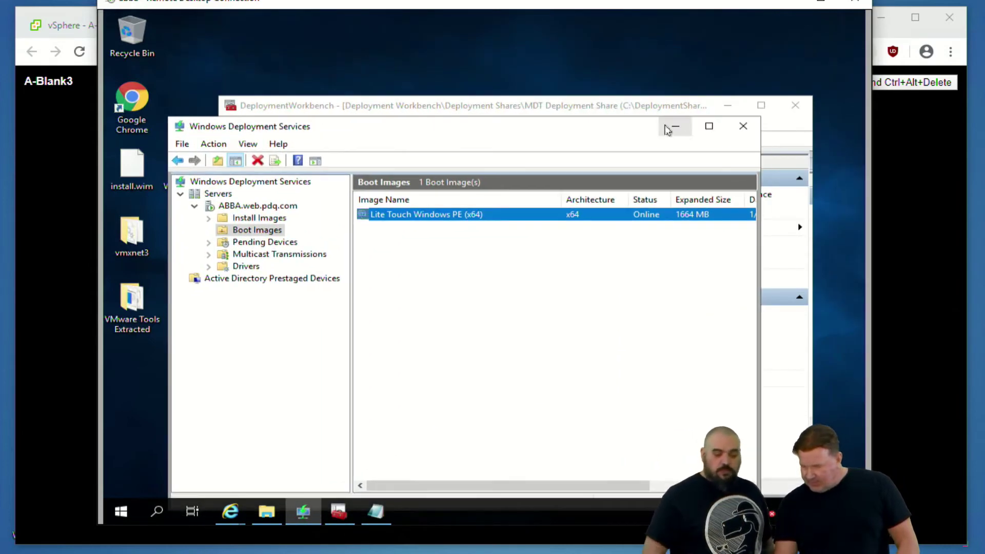
left_click(675, 126)
left_click(728, 106)
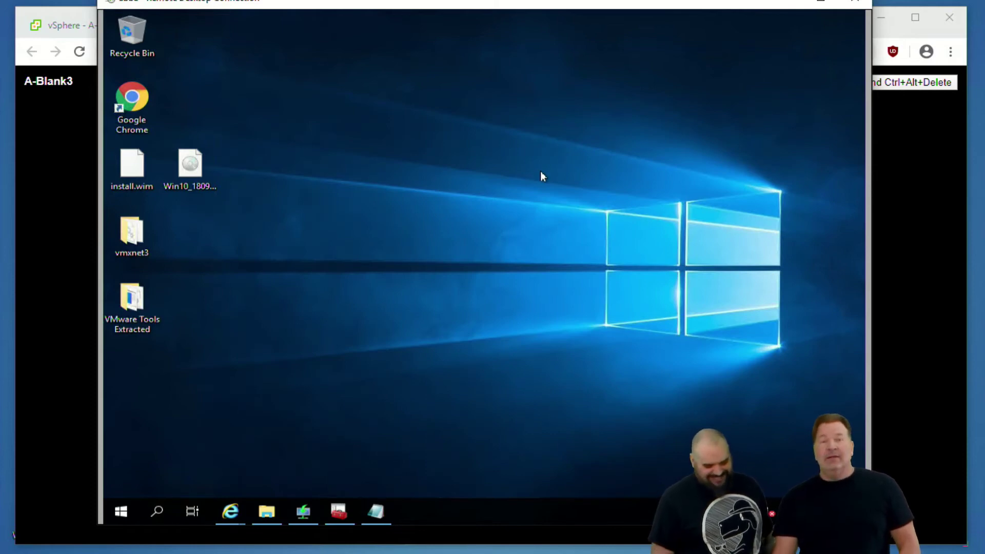
left_click(349, 512)
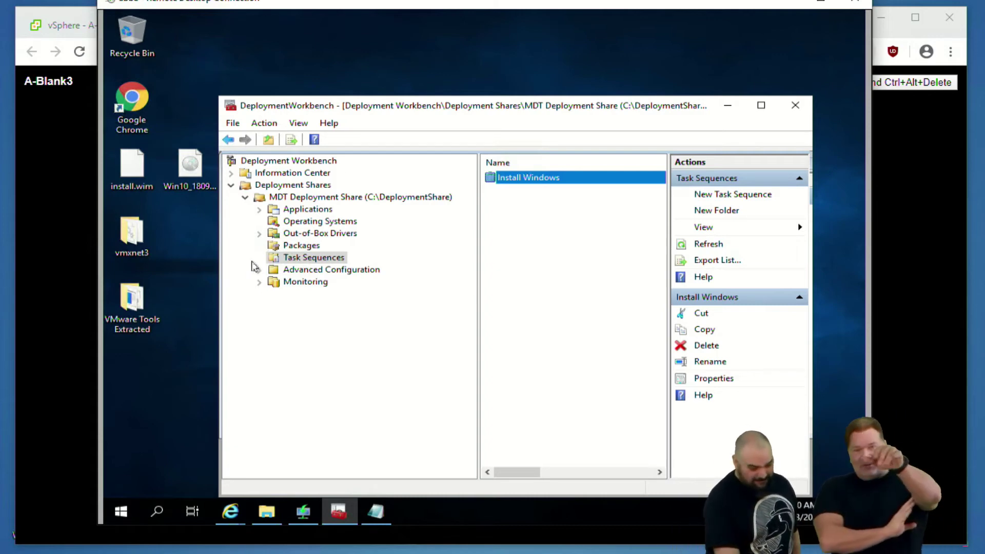
left_click(281, 262)
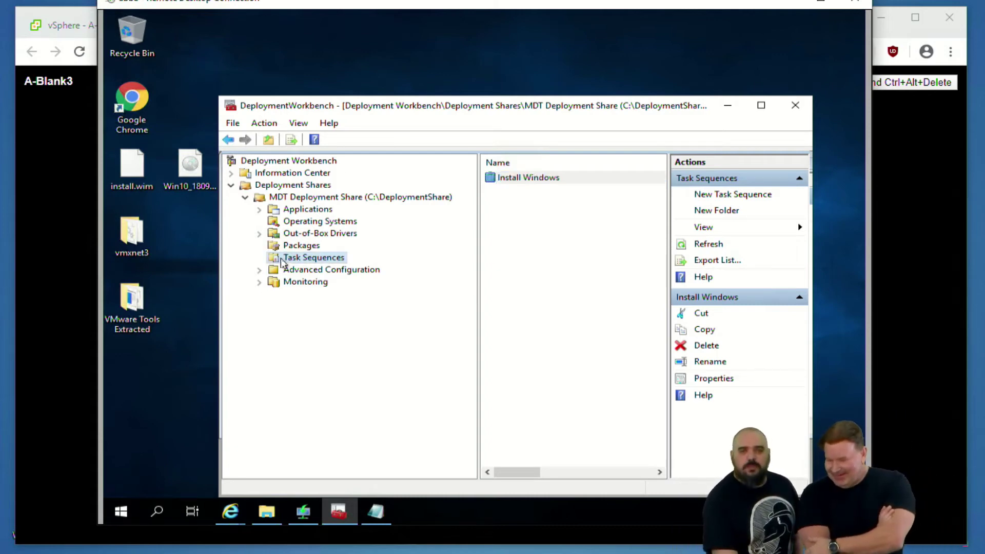
From Install Windows properties' OS Info, launch Edit Unattend.xml in Windows System Image Manager
double_click(518, 177)
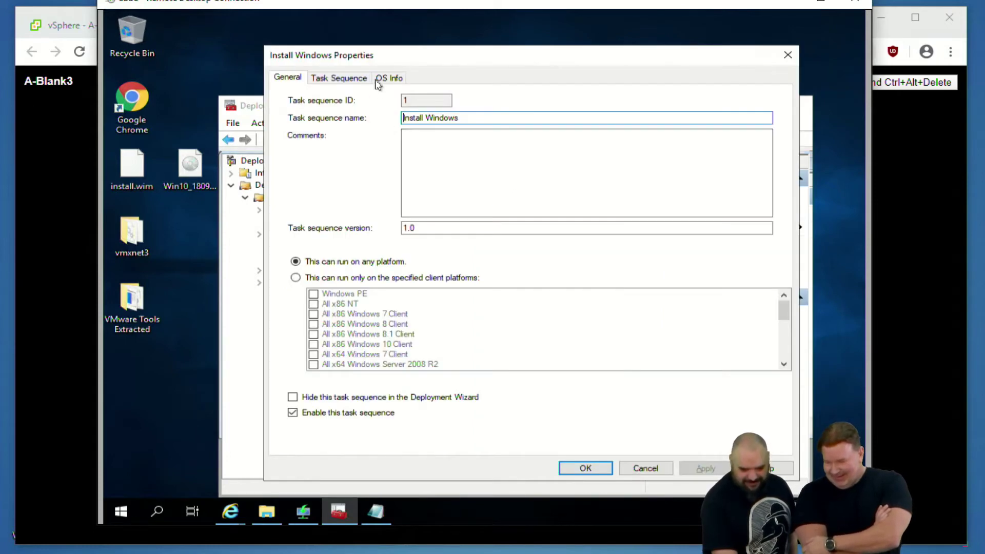
left_click(379, 81)
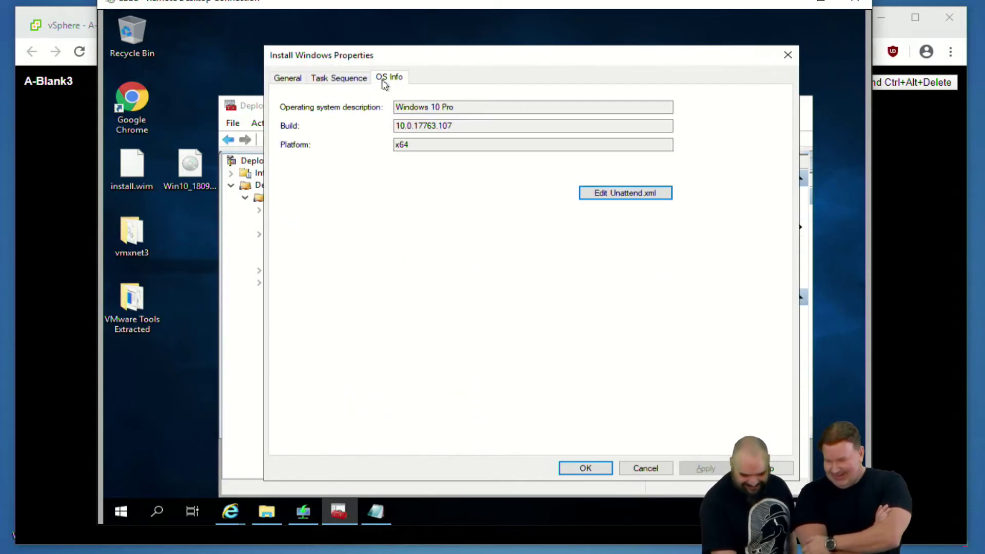
left_click(605, 192)
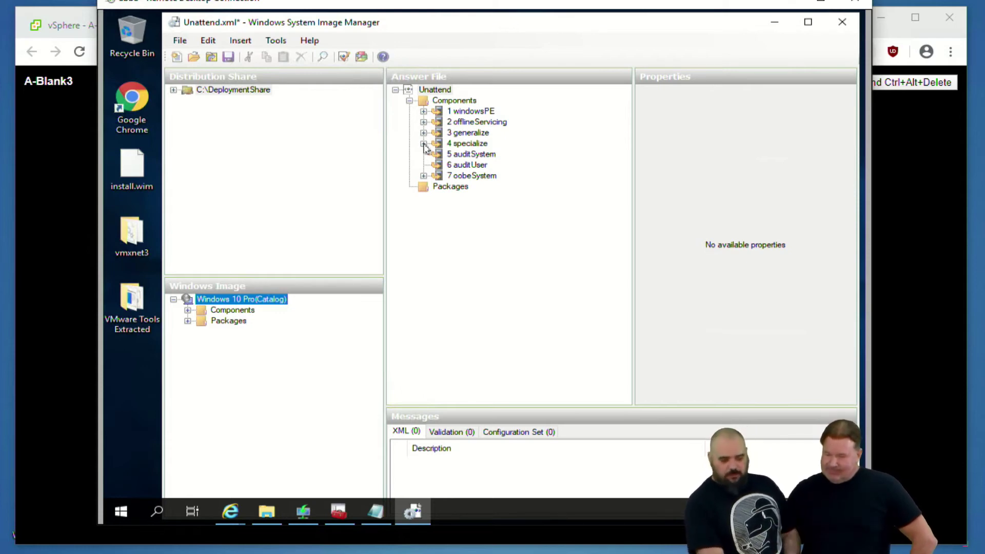
Expand oobeSystem > Shell-Setup > FirstLogonCommands and inspect synchronous commands Order 1, 2 and 3
left_click(423, 176)
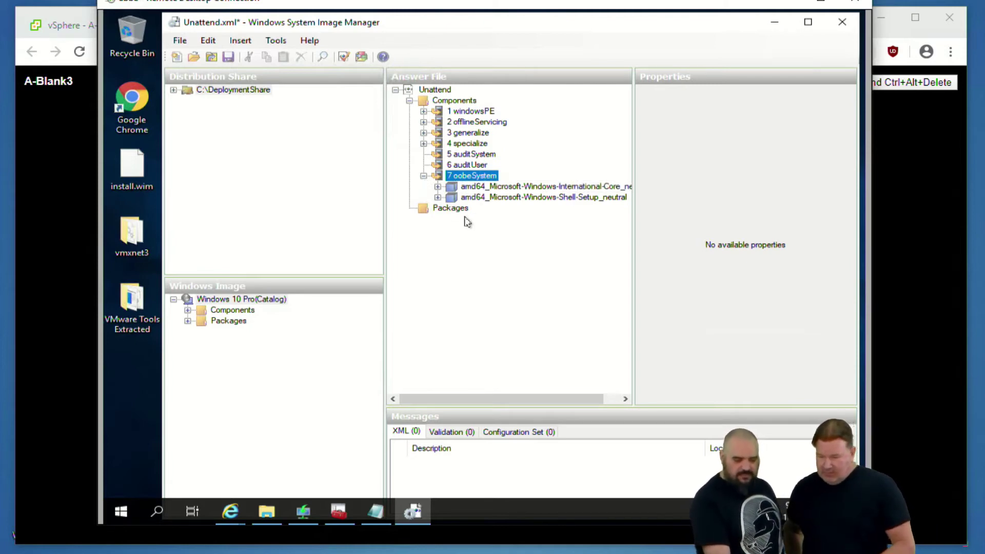
left_click(438, 198)
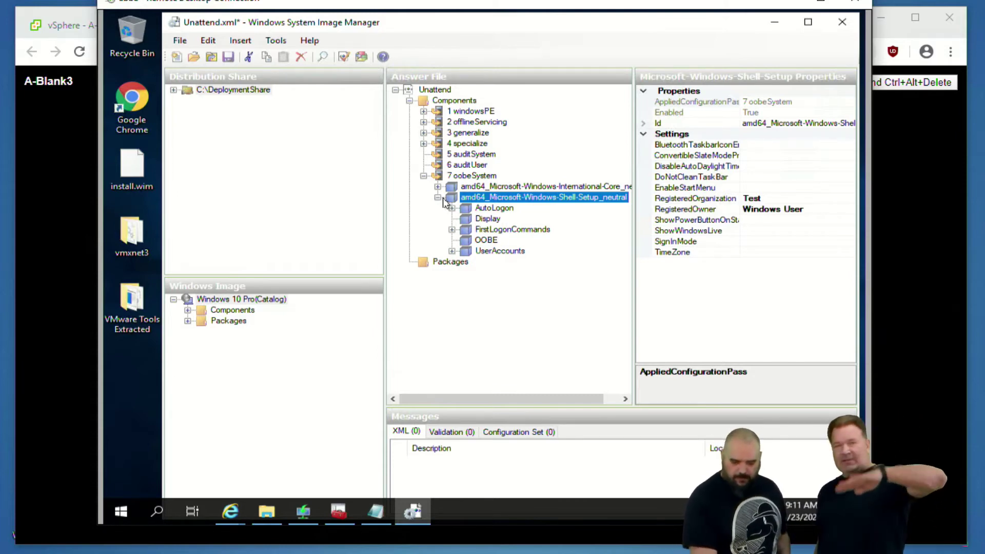
left_click(451, 230)
left_click(506, 241)
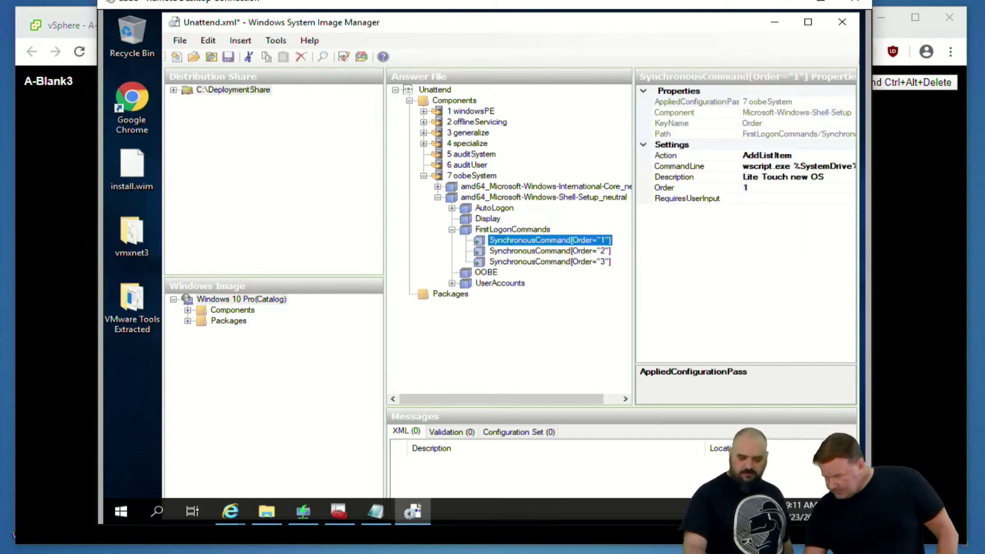
left_click_drag(634, 185, 552, 188)
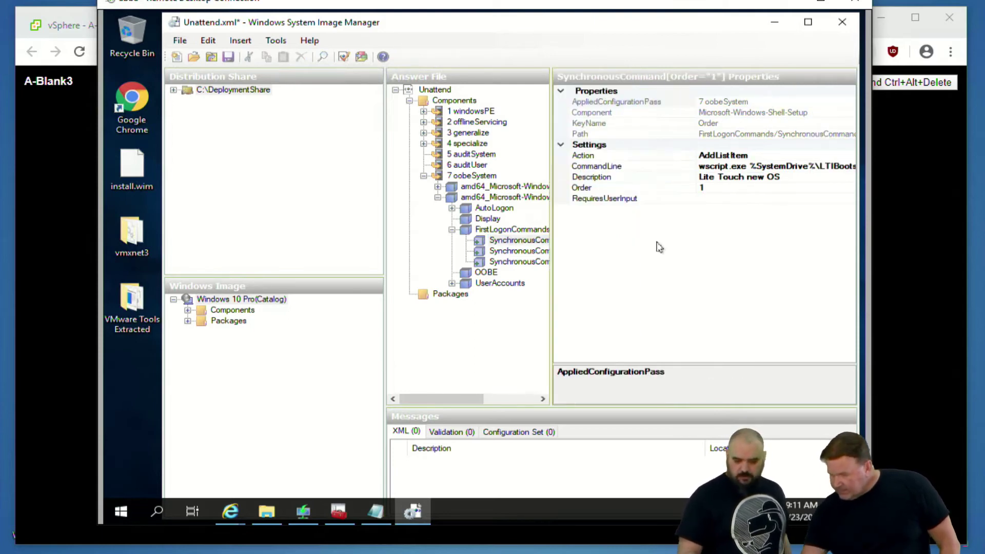
left_click(518, 251)
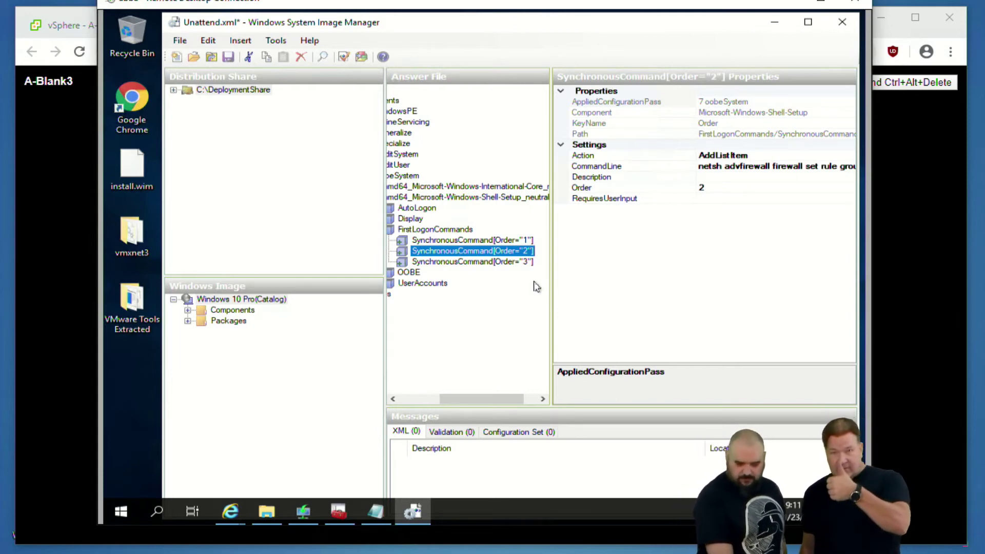
left_click(511, 265)
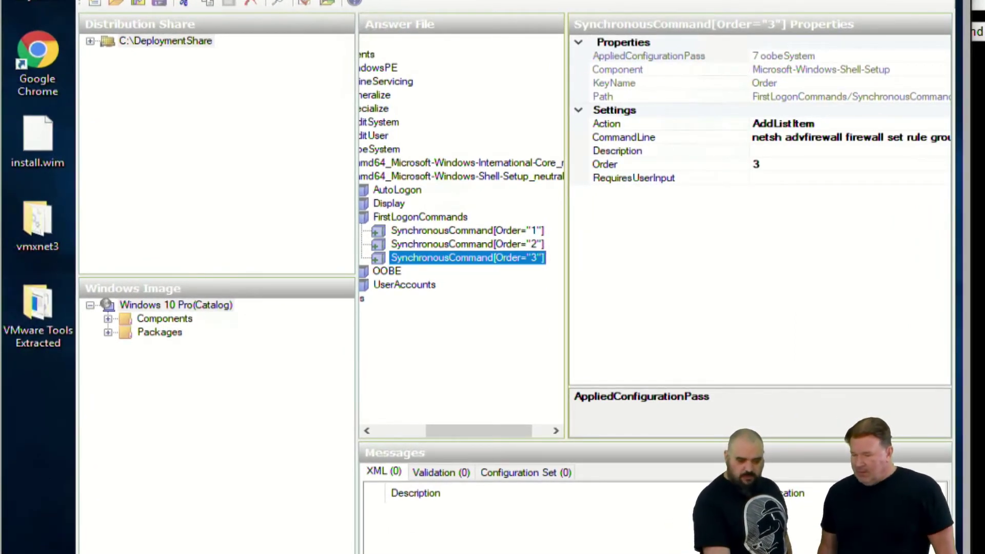
Insert a Pass 7 oobeSystem synchronous command with command line 'dir' at Order 4
key("alt+i")
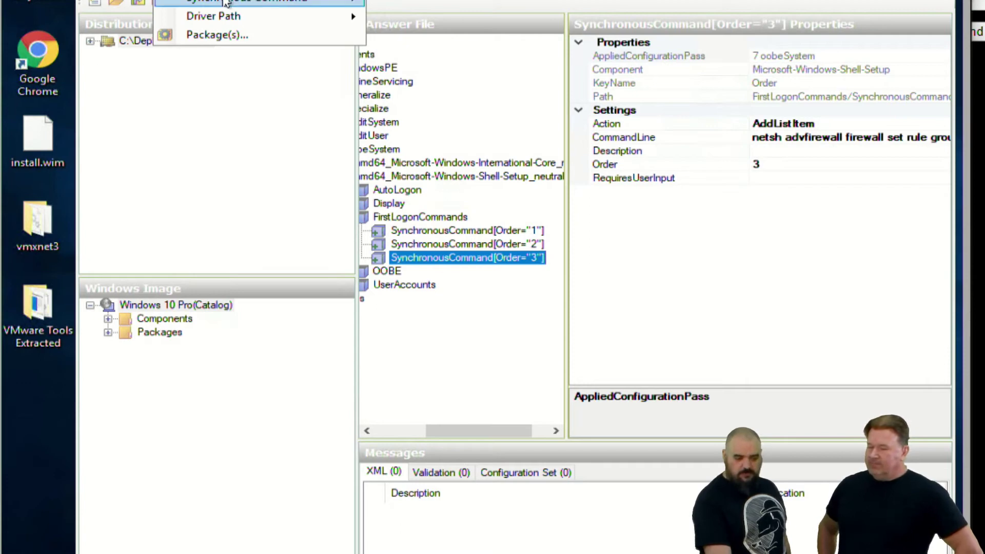
mouse_move(246, 0)
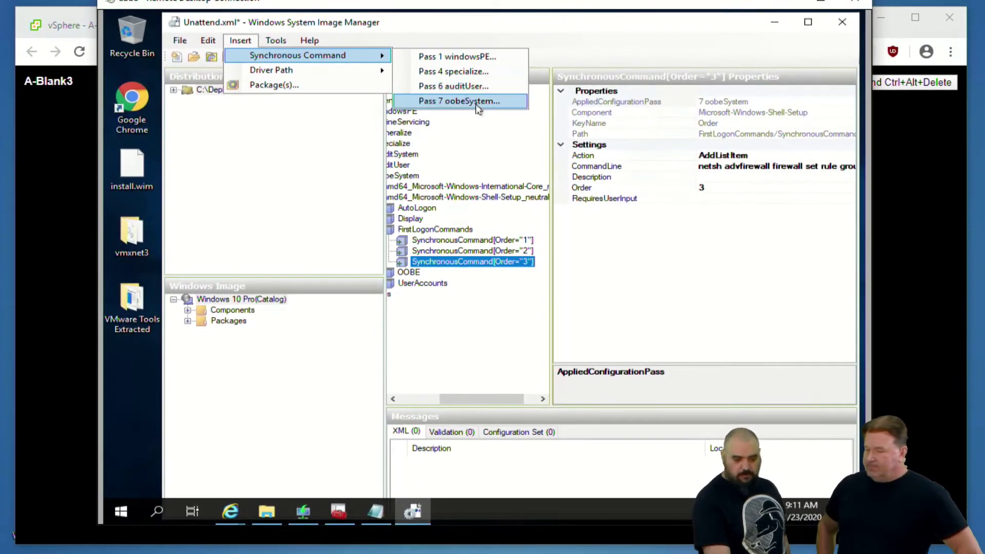
left_click(470, 100)
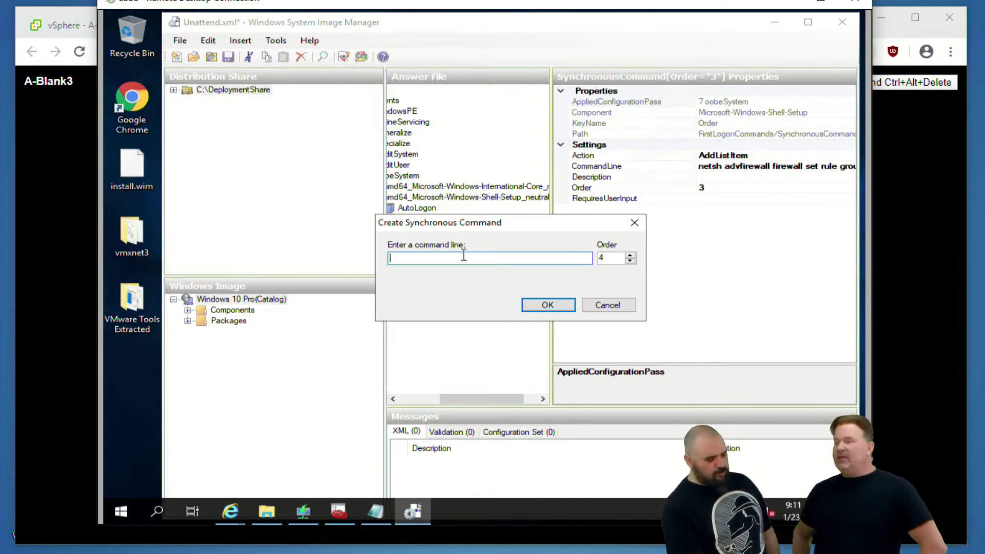
type("dir")
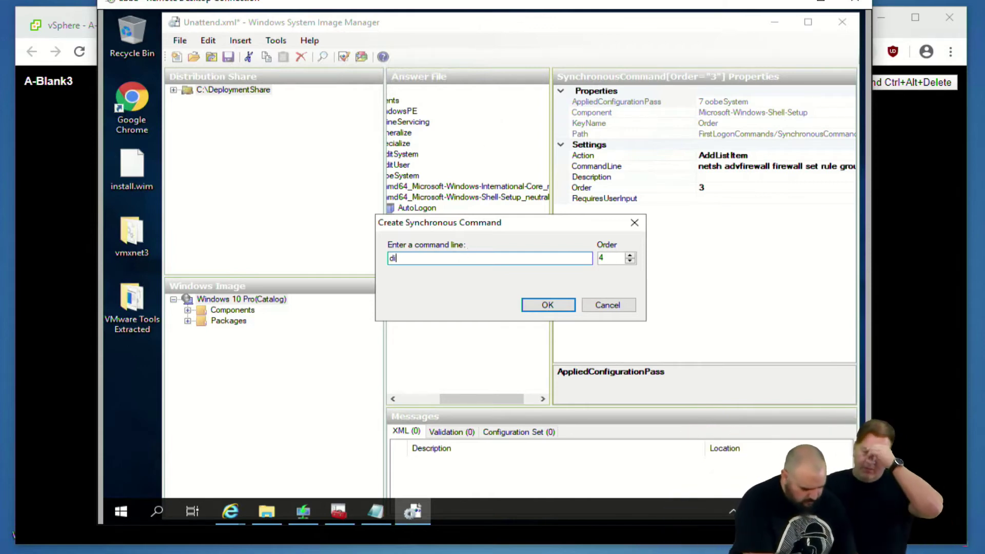
left_click(545, 307)
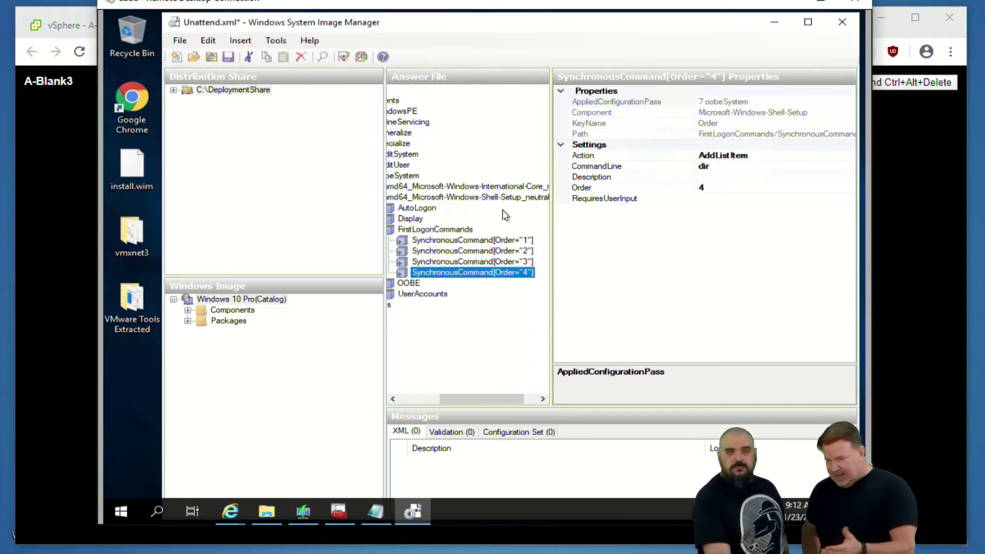
Delete the Order 4 dir command, save Unattend.xml while closing WSIM, and cancel Install Windows properties
key("Delete")
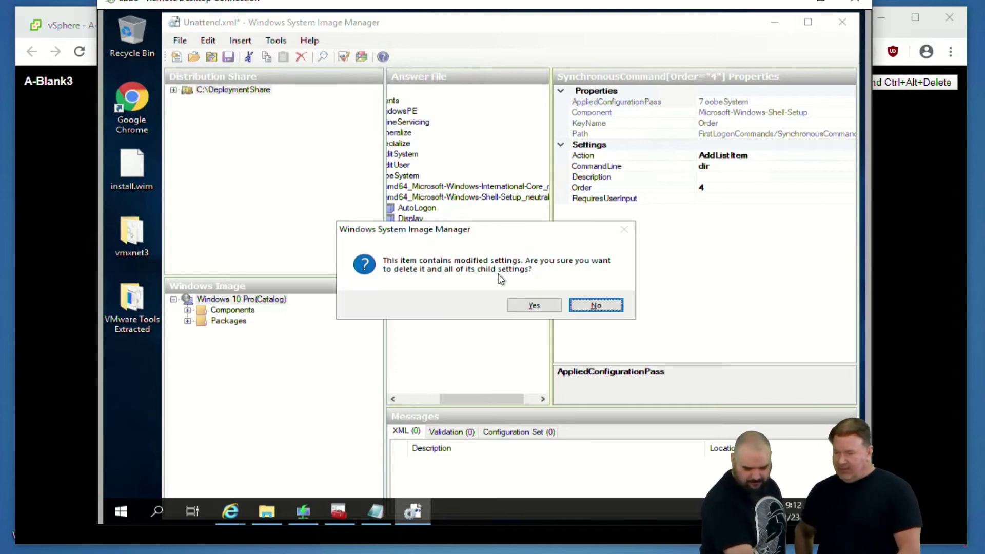
left_click(531, 306)
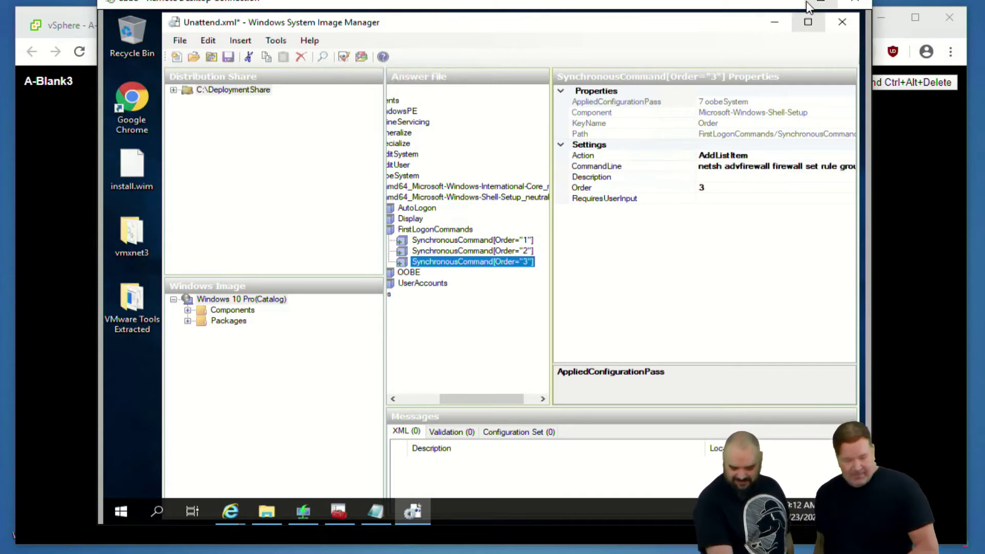
left_click(842, 25)
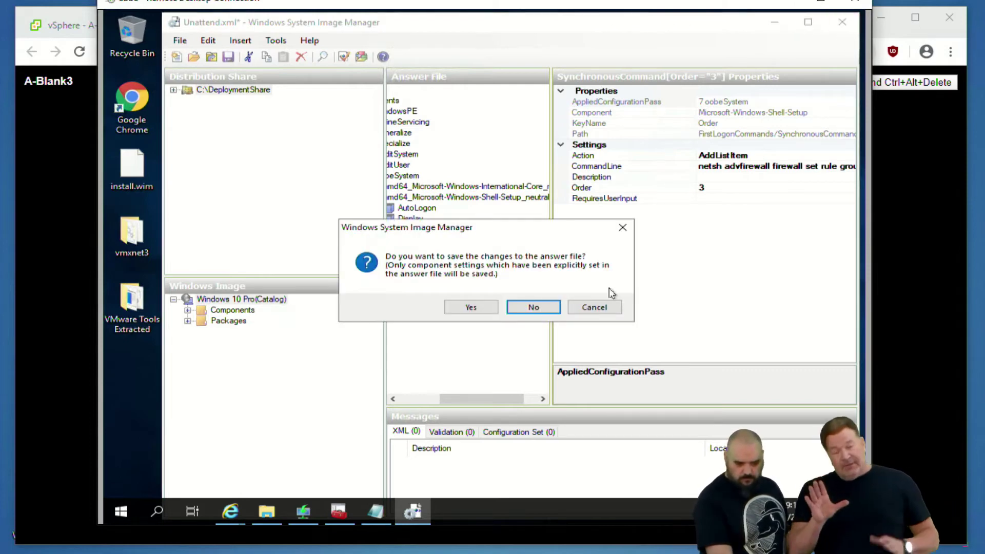
left_click(552, 304)
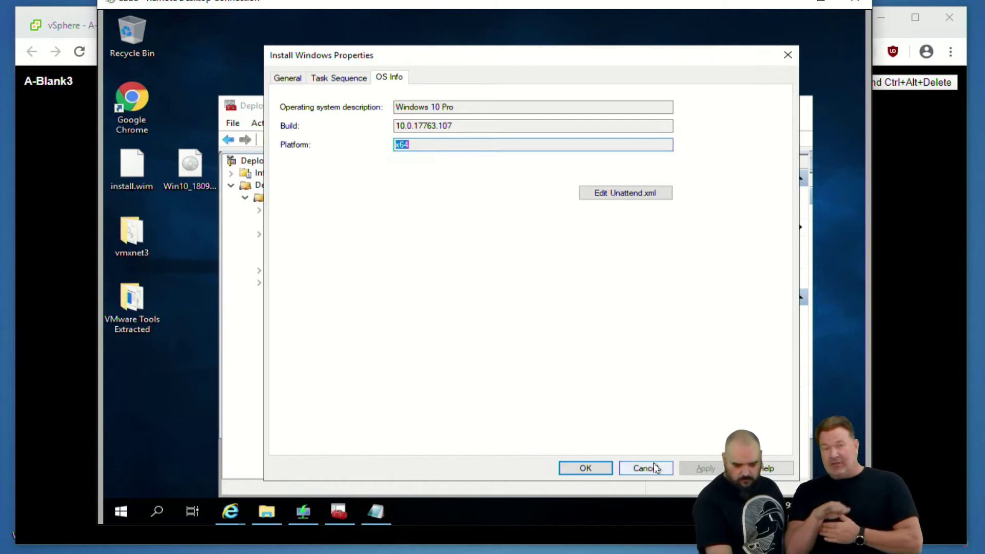
left_click(651, 468)
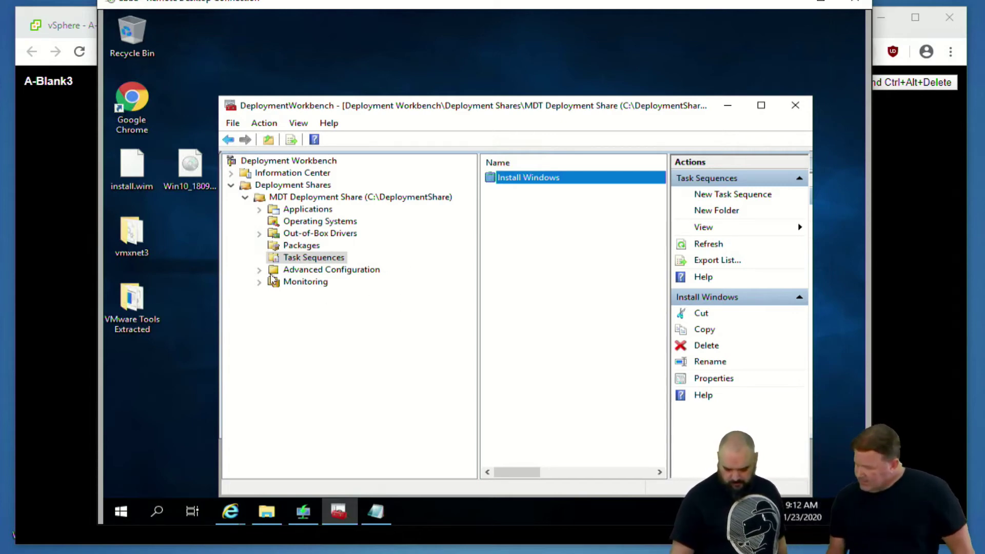
Open the MDT Deployment Share's Rules tab and trim the end of the MachineObjectOU value
right_click(297, 199)
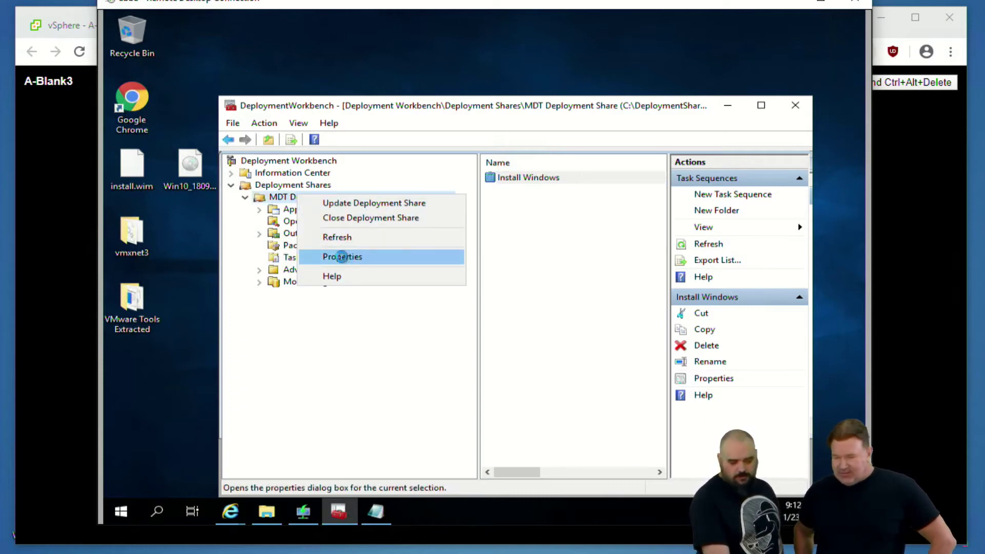
left_click(342, 258)
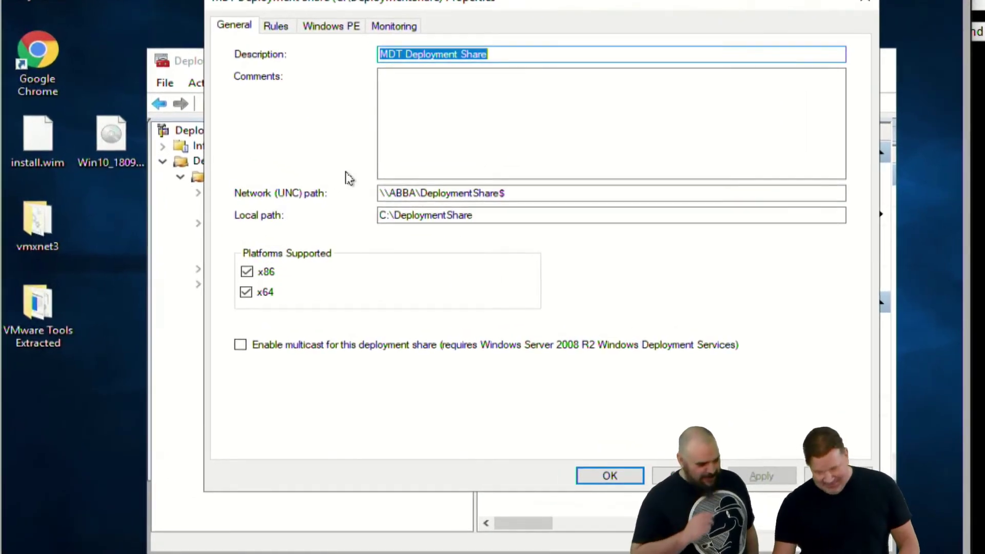
left_click(275, 27)
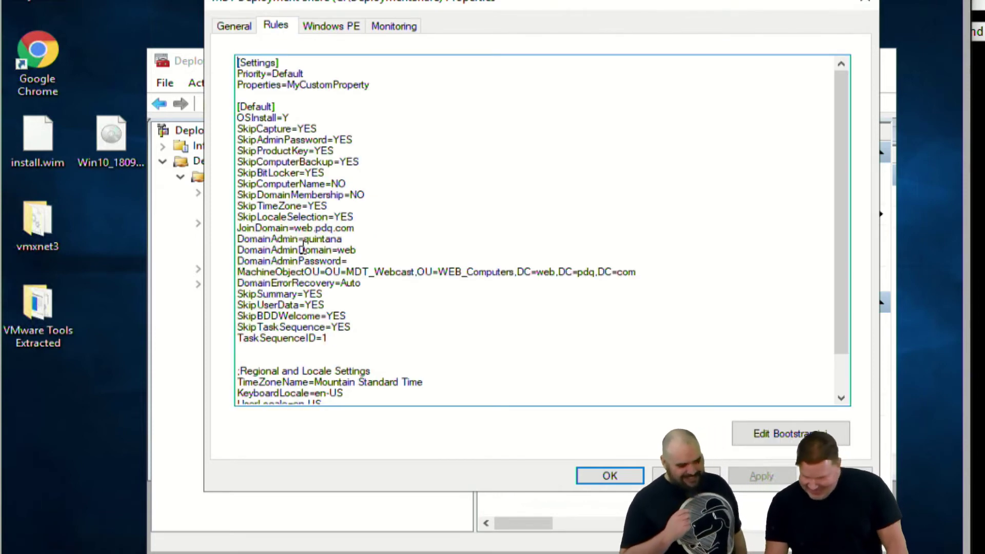
mouse_move(372, 274)
left_mouse_down()
mouse_move(626, 292)
mouse_move(463, 264)
mouse_move(386, 271)
left_mouse_up()
left_click(650, 277)
key("BackSpace")
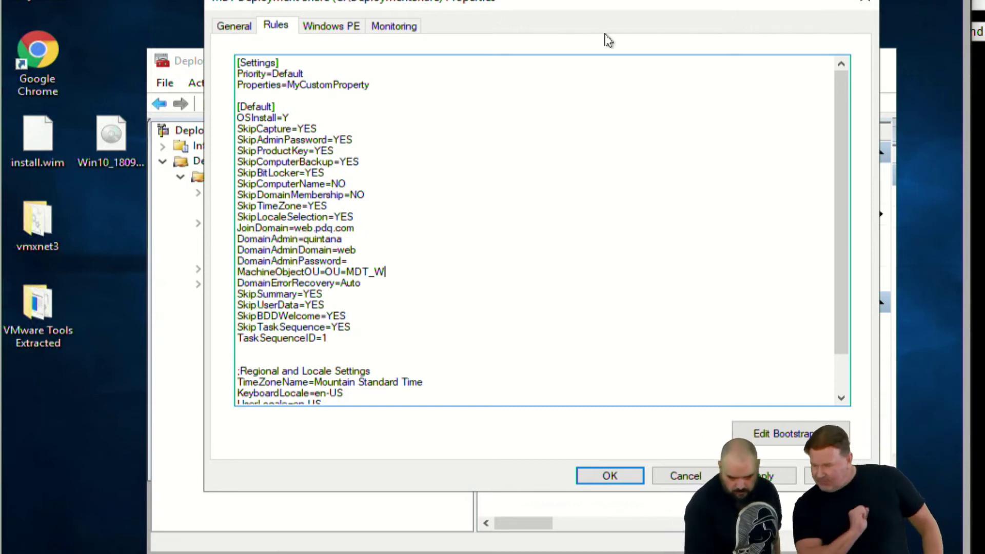
Enter the DomainAdminPassword value and review the SkipTaskSequence=YES line
left_click_drag(638, 6, 587, 54)
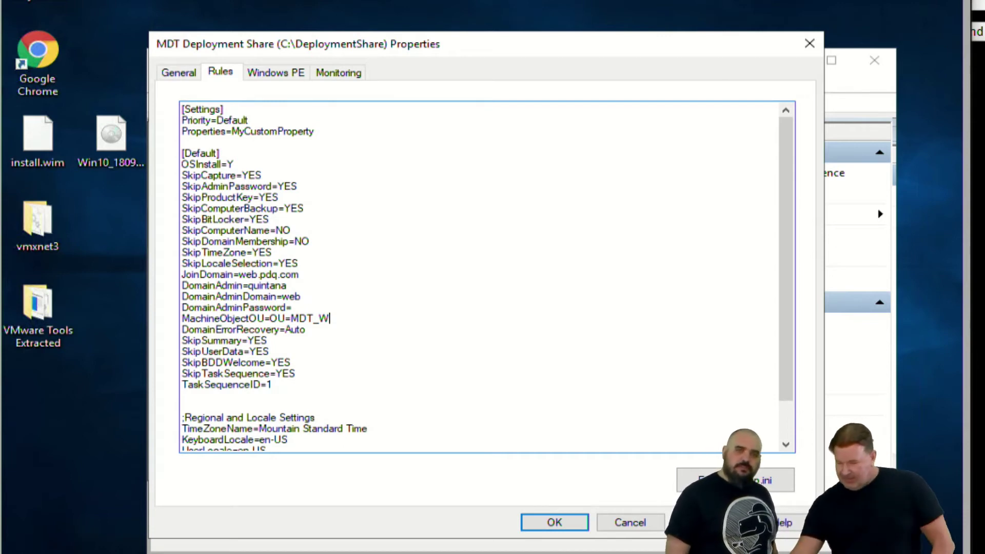
left_click_drag(310, 308, 400, 329)
left_click(306, 307)
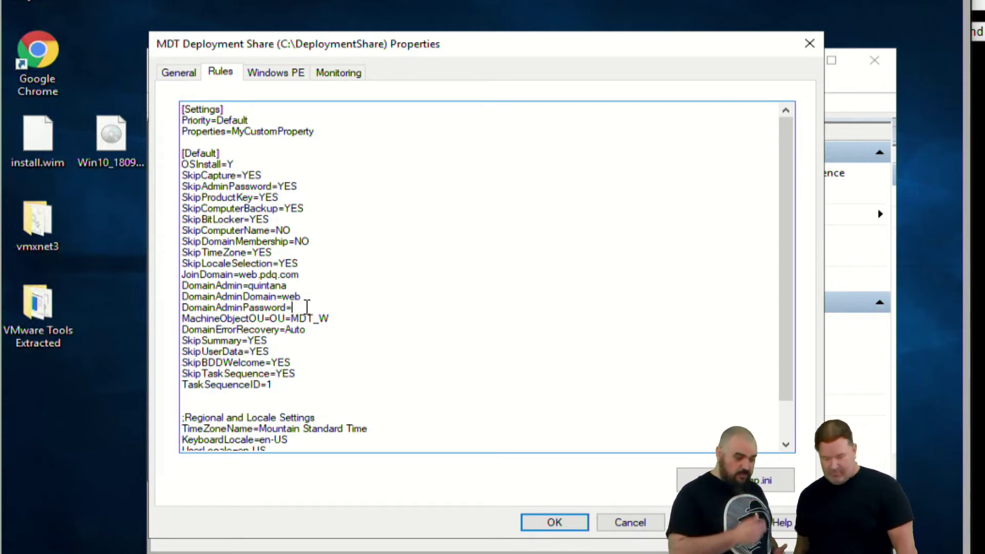
type("11")
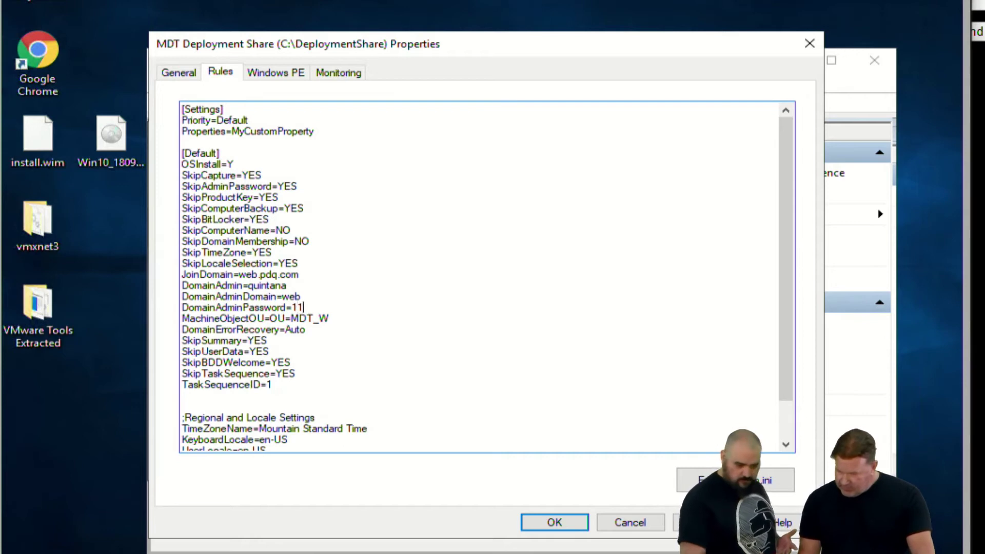
type("1111111")
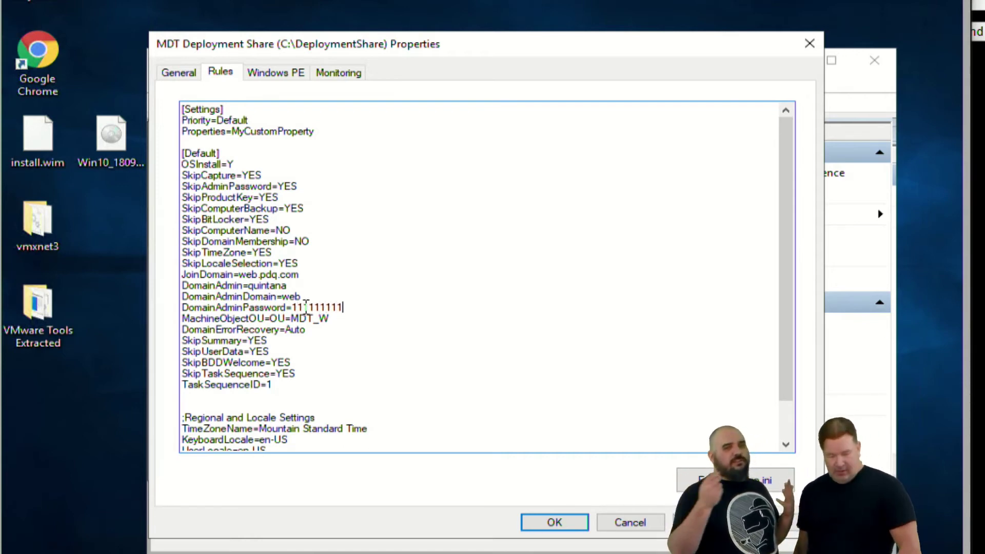
type("1")
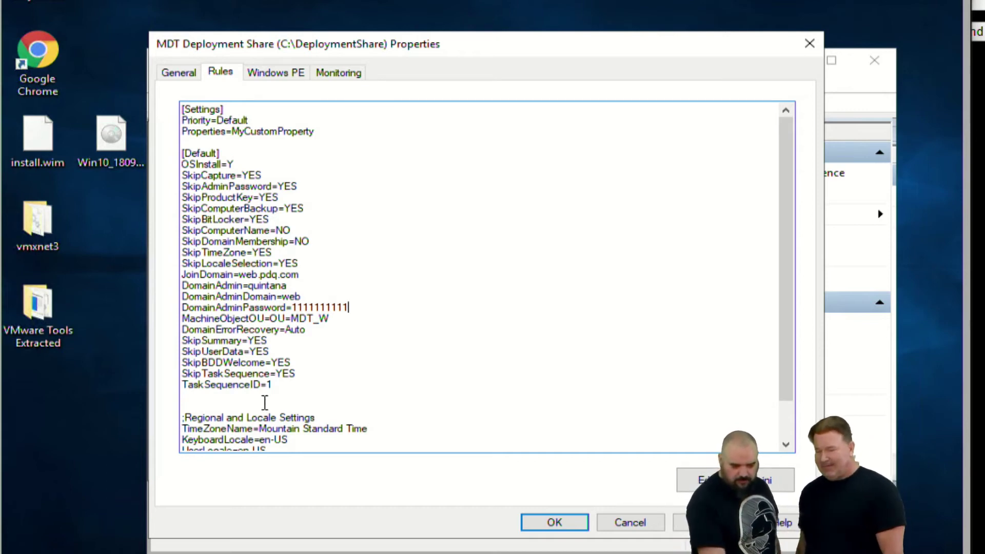
mouse_move(182, 373)
left_mouse_down()
mouse_move(208, 373)
mouse_move(182, 373)
left_mouse_up()
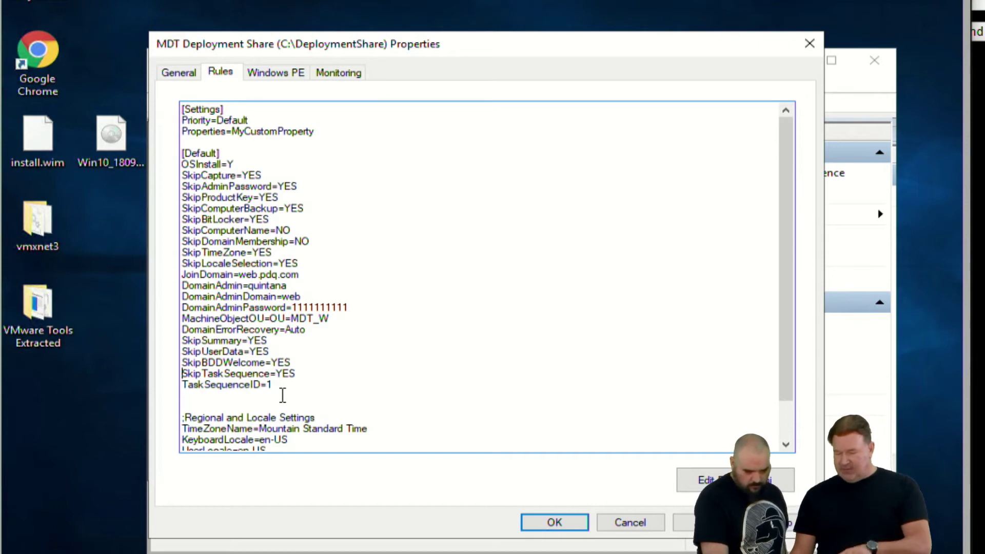
mouse_move(205, 552)
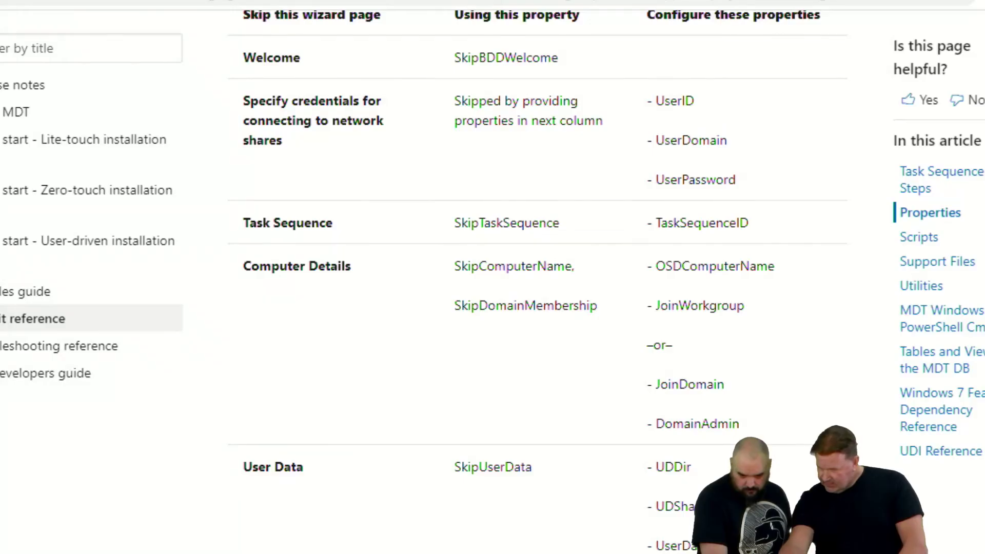
scroll(517, 222, "up", 10)
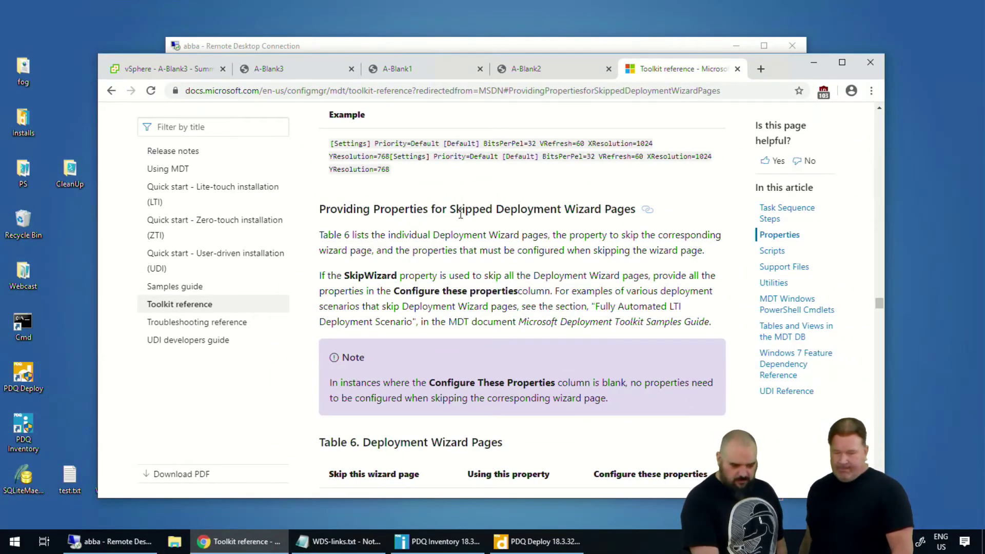
scroll(460, 213, "down", 1)
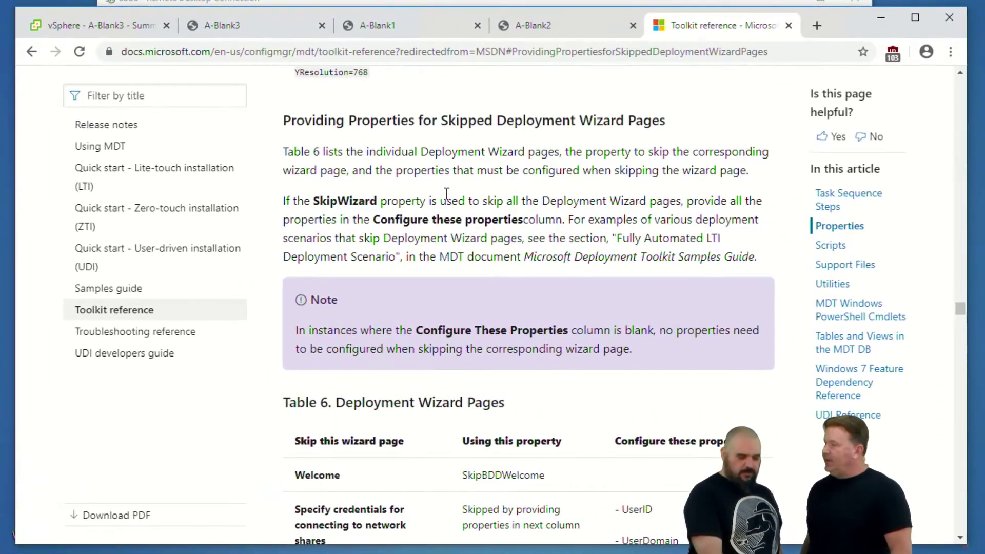
scroll(403, 139, "down", 1)
scroll(380, 149, "up", 1)
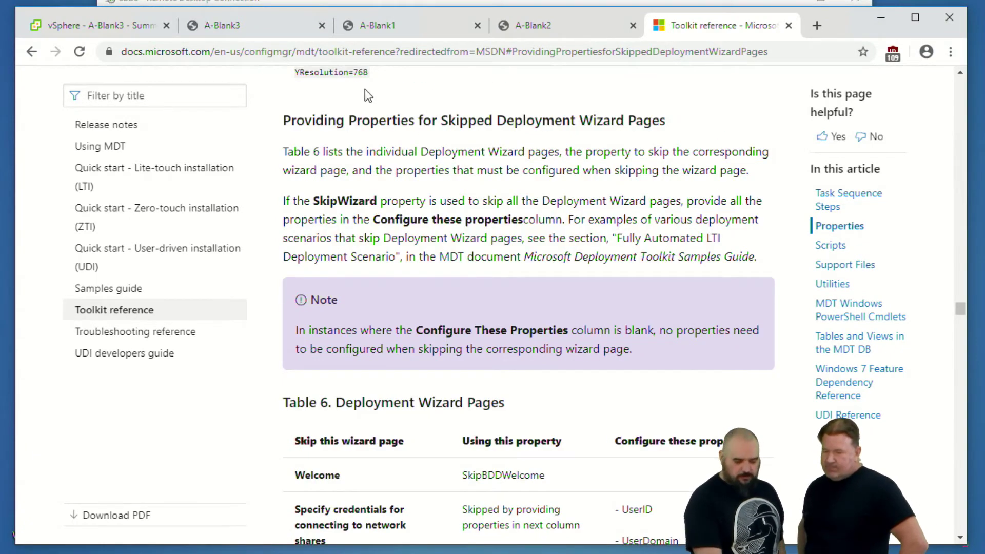
scroll(401, 134, "down", 9)
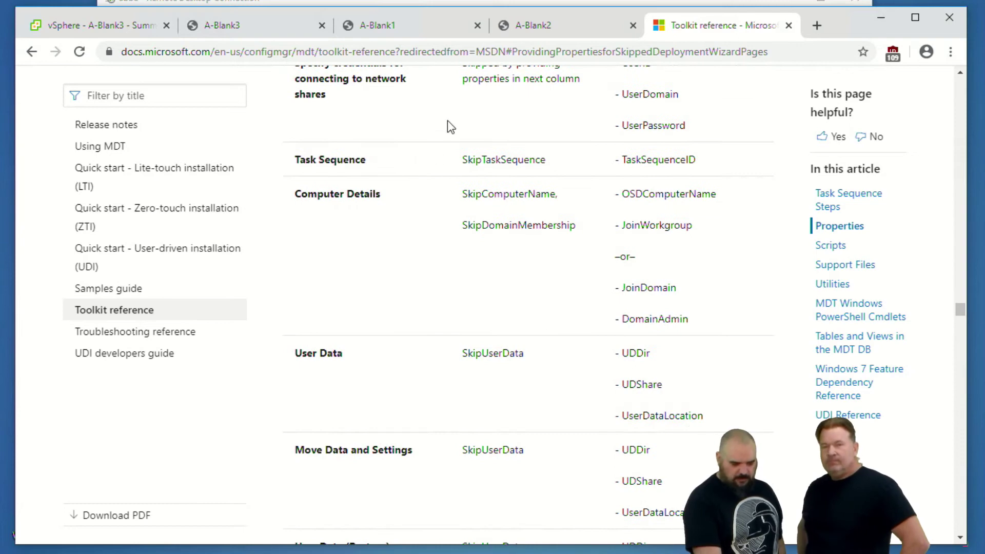
left_click(875, 22)
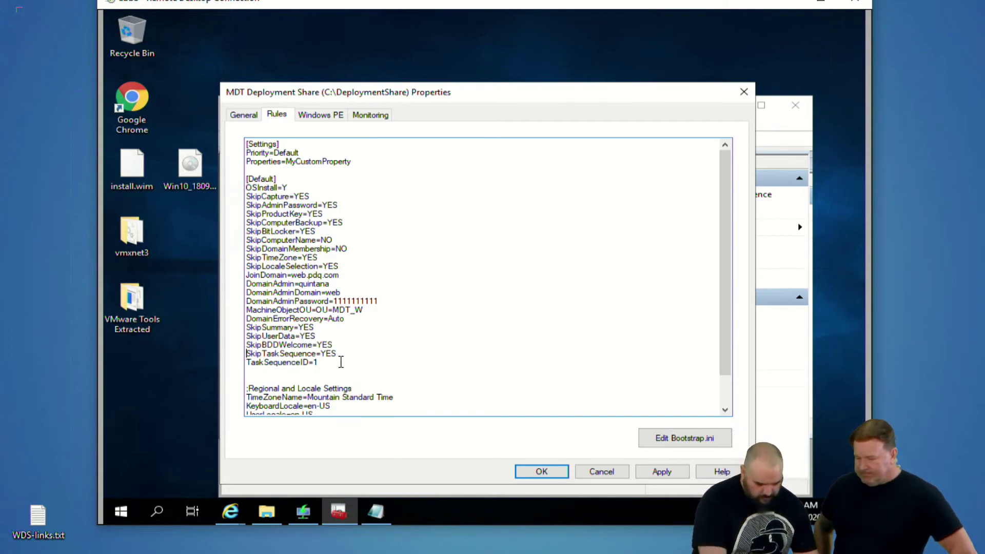
left_click_drag(245, 373, 322, 374)
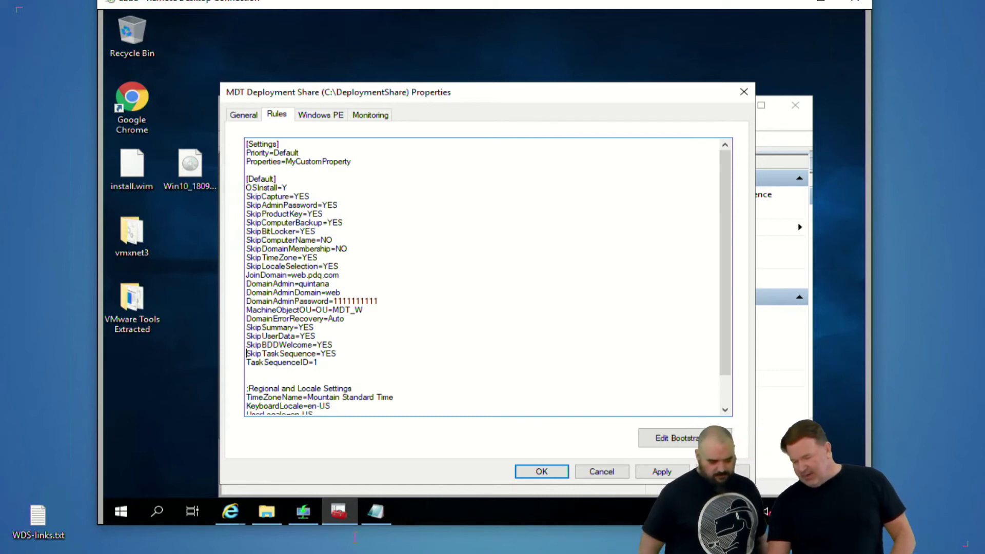
Review Bootstrap.ini's DeployRoot, credentials and SkipBDDWelcome settings, then close Notepad
left_click(372, 509)
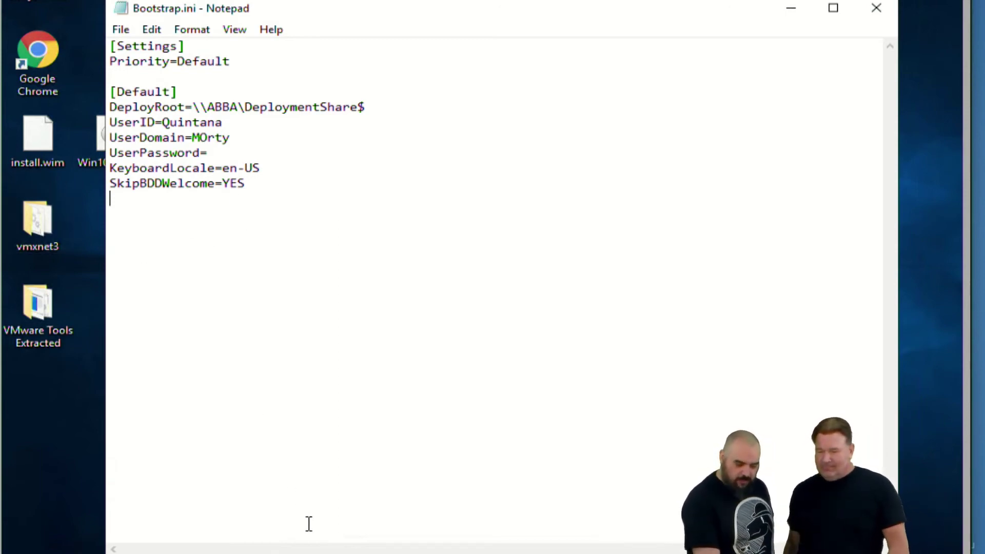
left_click(791, 10)
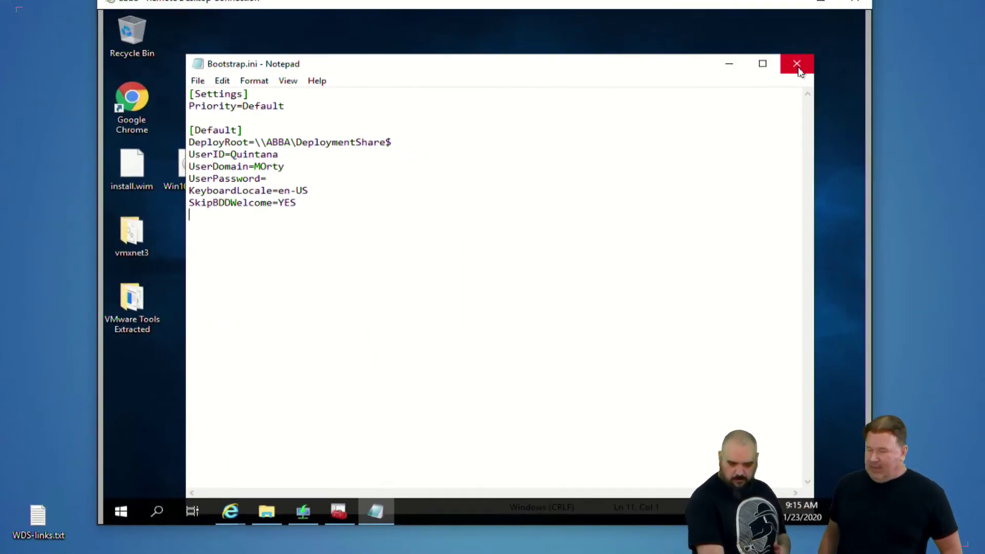
left_click(797, 63)
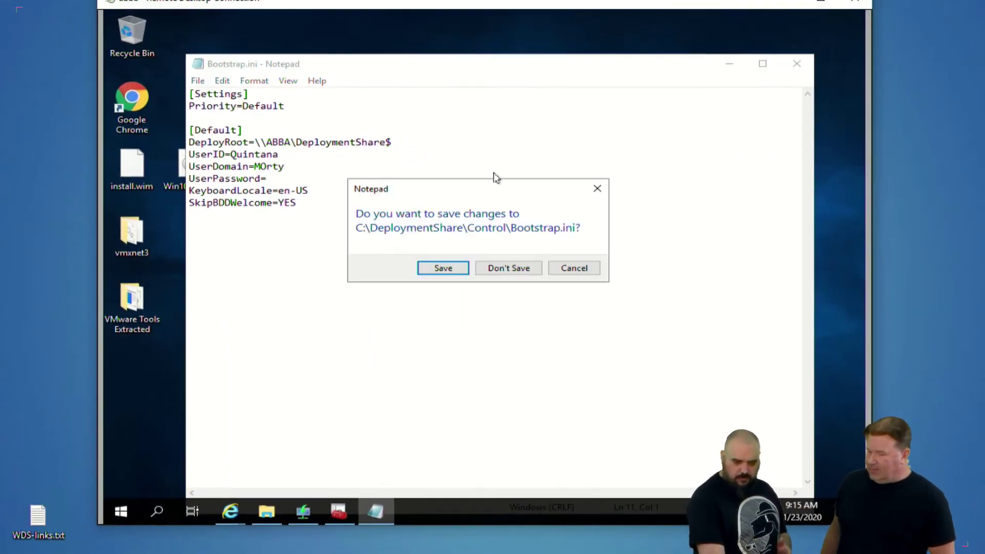
Discard Bootstrap.ini changes, then start and cancel Update Deployment Share on the MDT Deployment Share
left_click(485, 272)
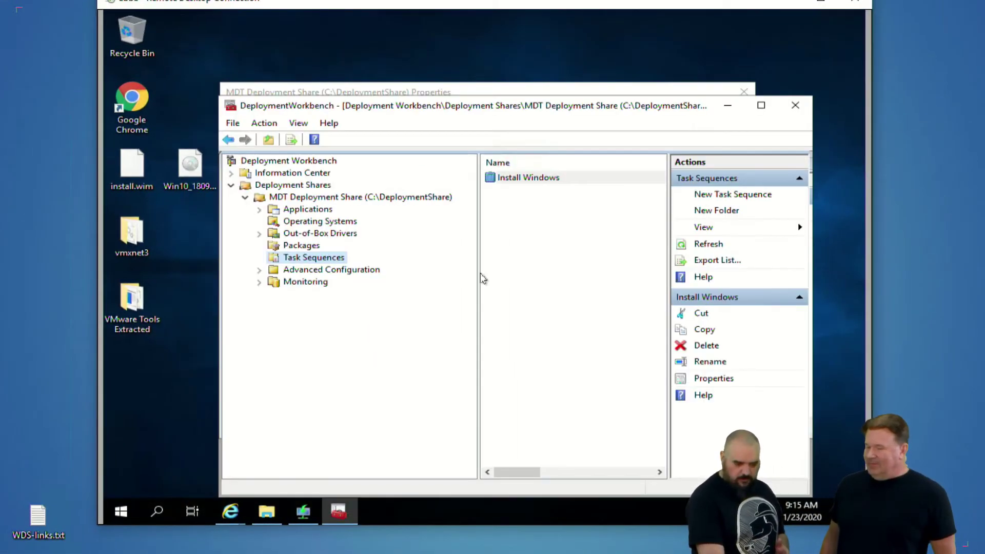
left_click(308, 199)
right_click(310, 200)
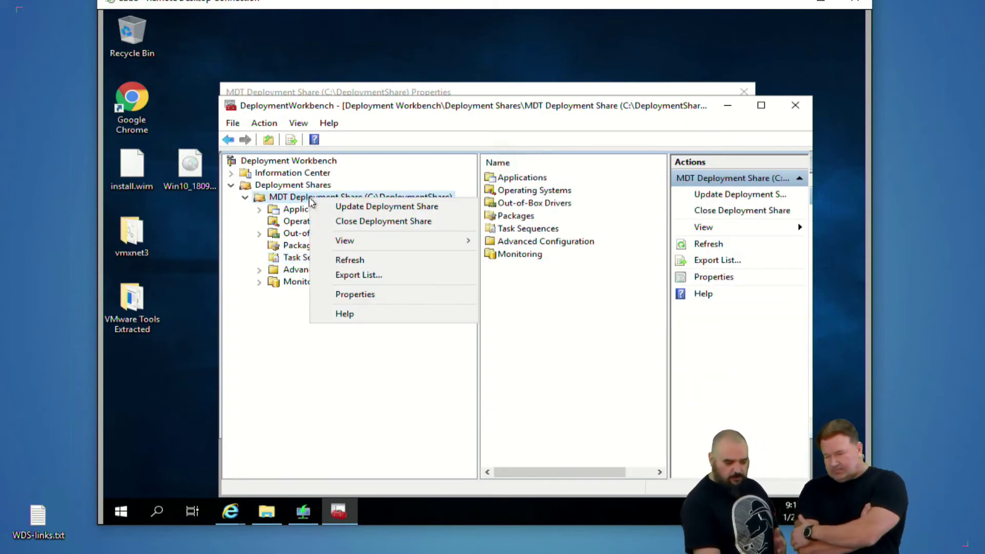
left_click(277, 208)
left_click(315, 199)
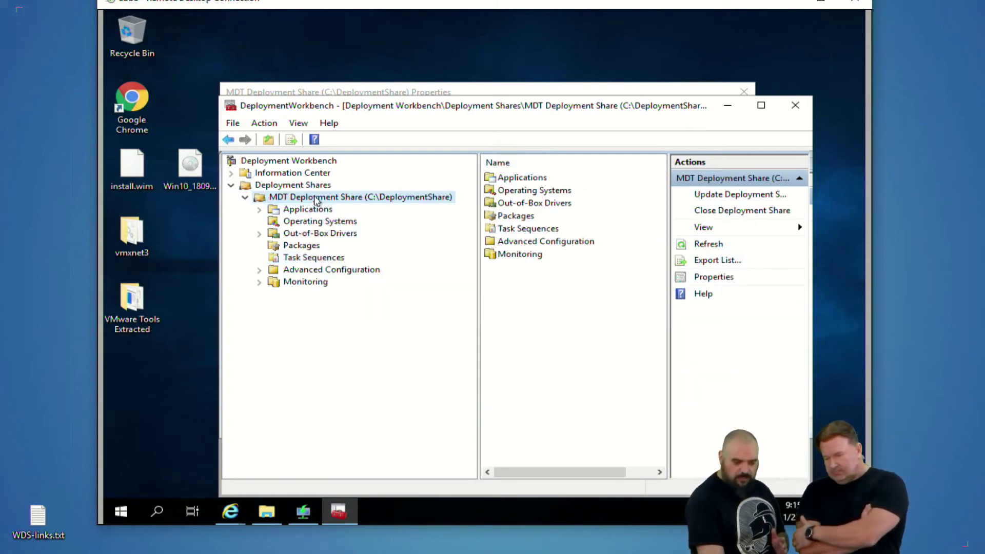
right_click(317, 200)
left_click(357, 203)
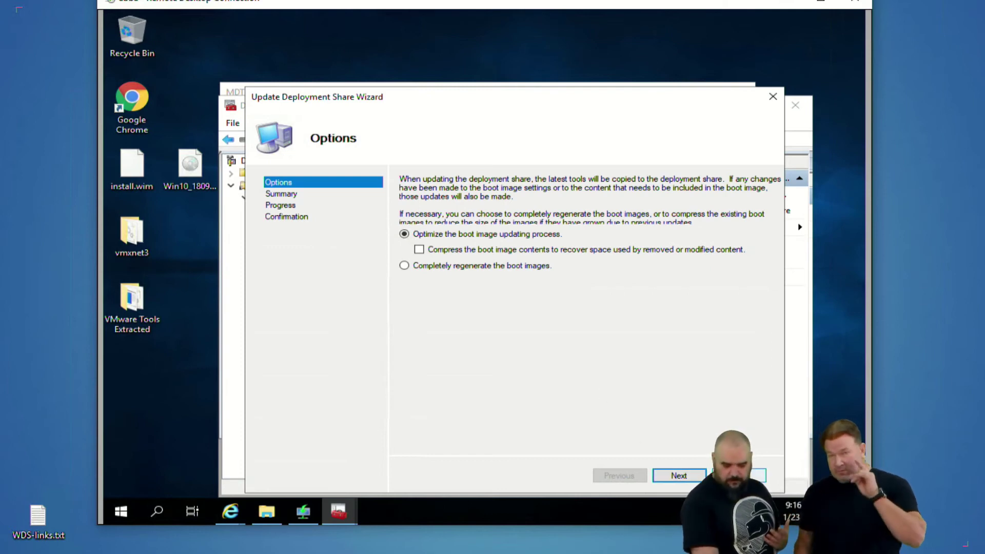
left_click(737, 475)
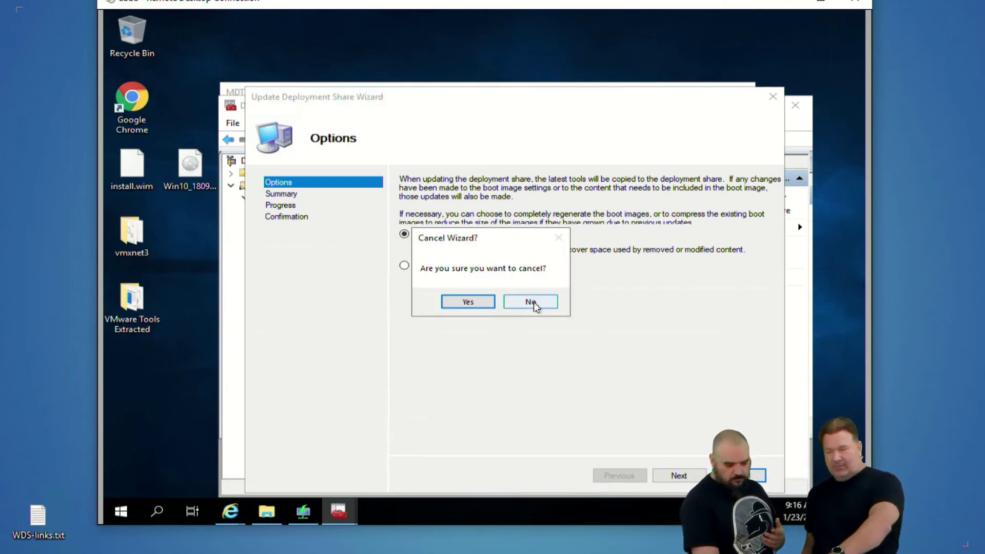
left_click(468, 302)
Switch from the Rules window over to the Windows Deployment Services console
left_click(437, 89)
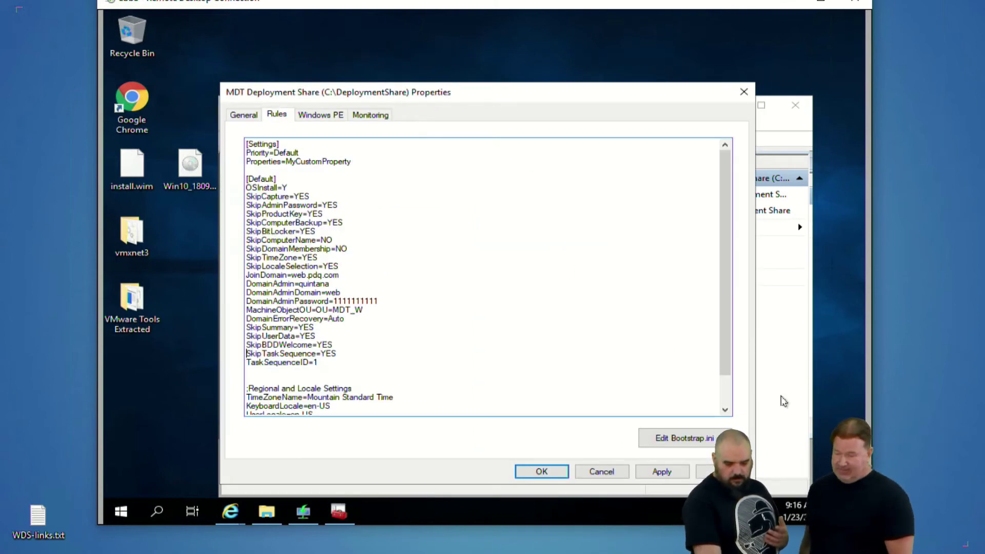
key("alt+Tab")
left_click(303, 512)
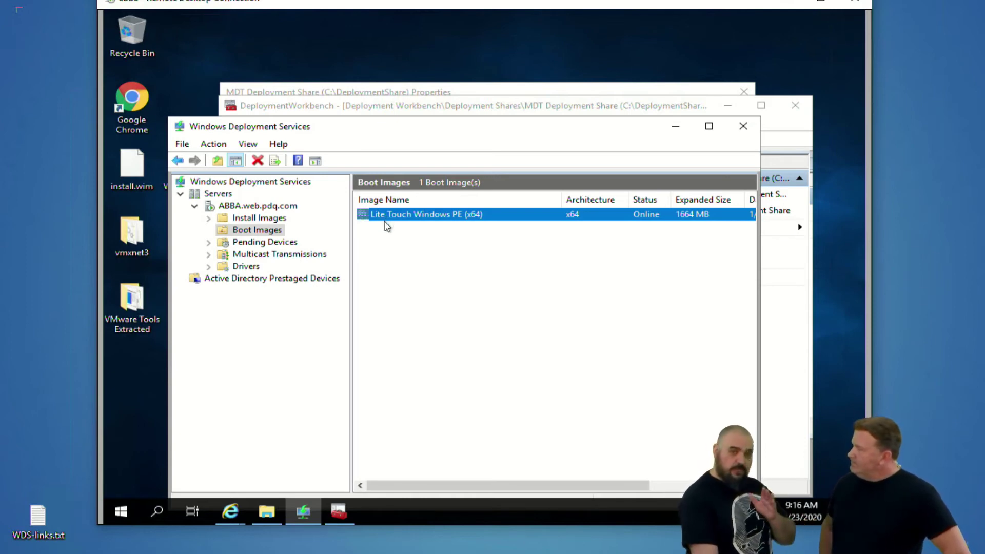
Start Add Boot Image under Boot Images, then cancel and confirm stopping the wizard
right_click(244, 233)
left_click(275, 242)
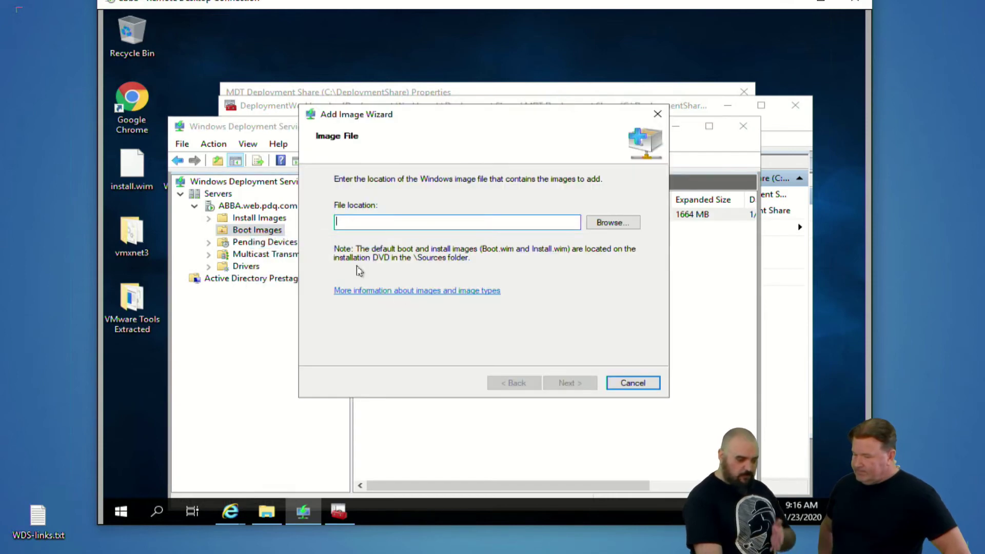
left_click(634, 385)
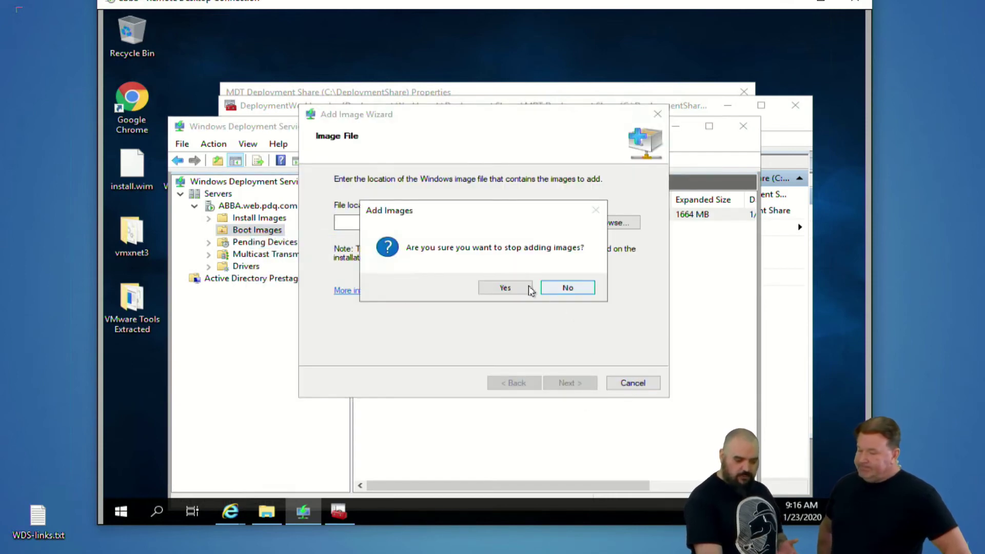
left_click(506, 288)
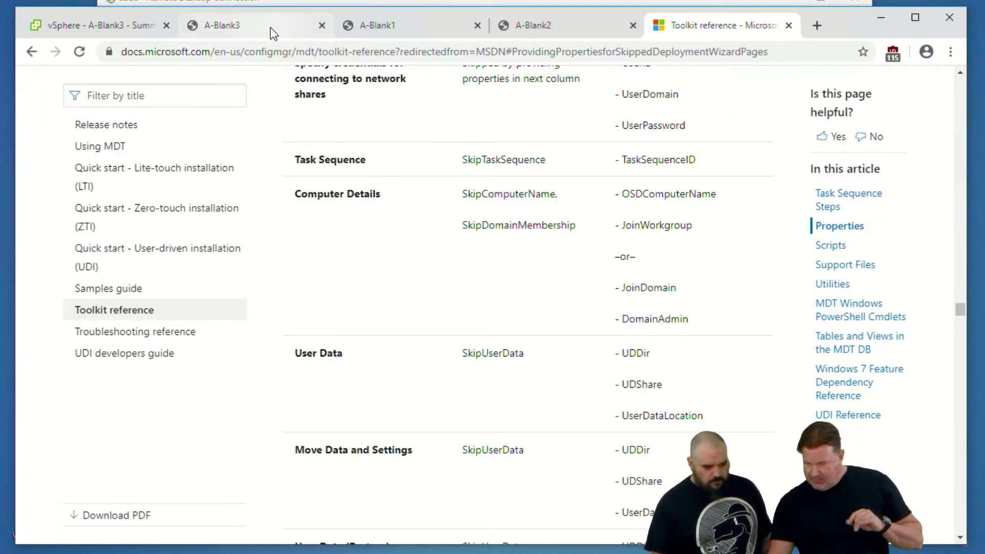
In A-Blank3's console, enter the account password in the MDT User Credentials dialog, user name and domain web already filled
left_click(263, 24)
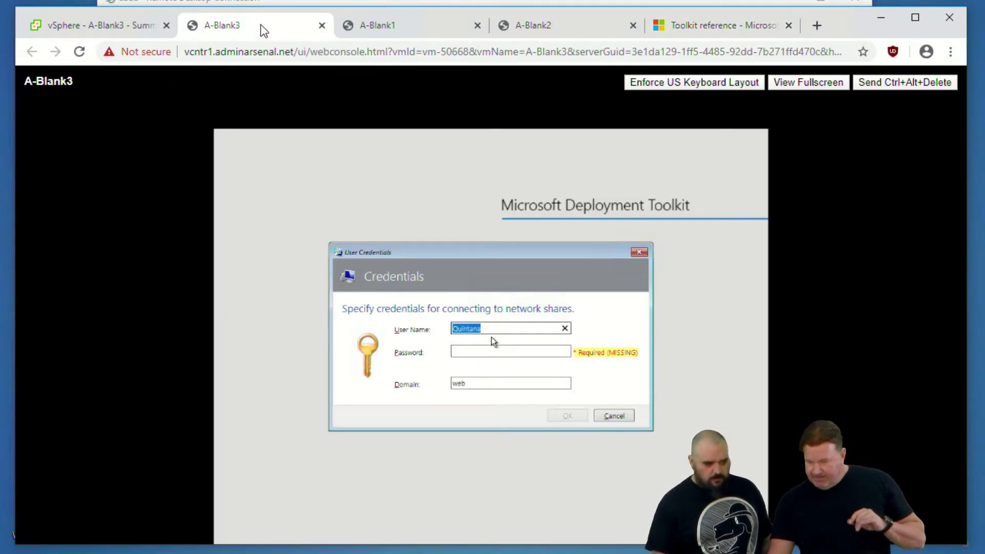
left_click(534, 24)
left_click(299, 30)
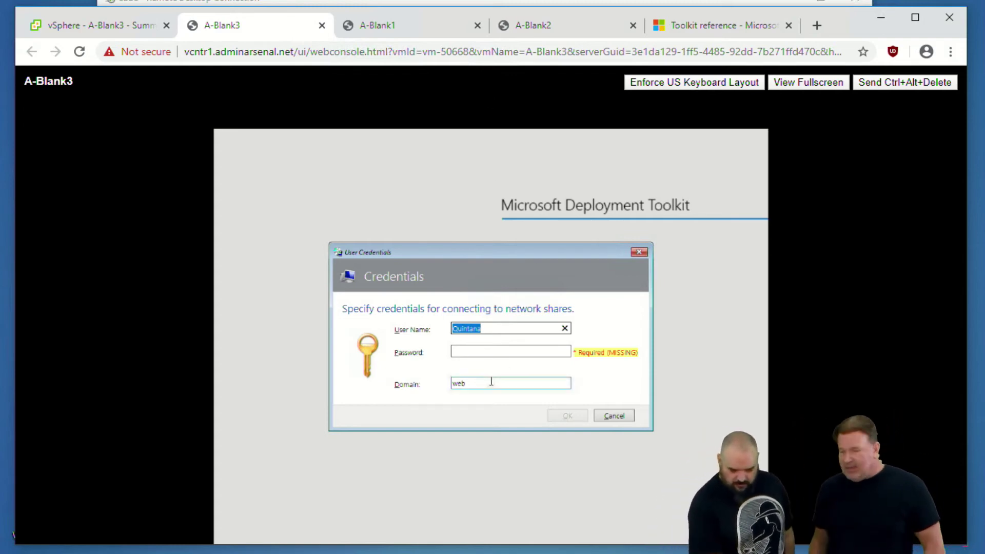
left_click(543, 361)
left_click(546, 353)
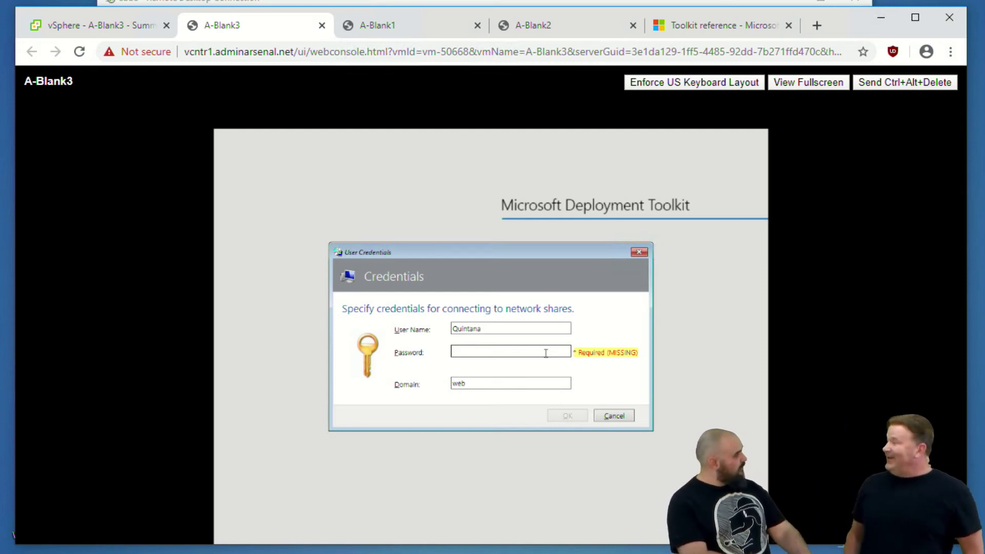
type("pa")
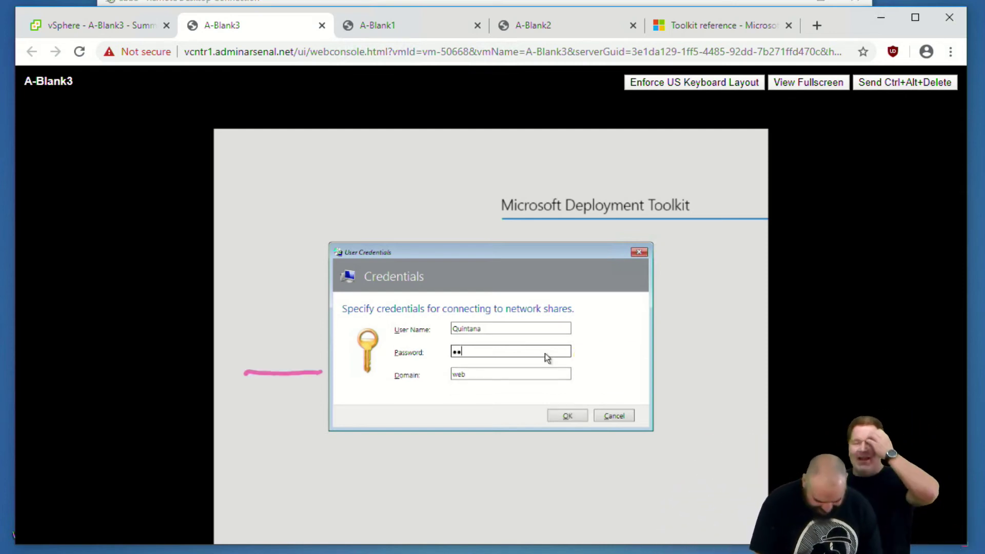
type("ssword")
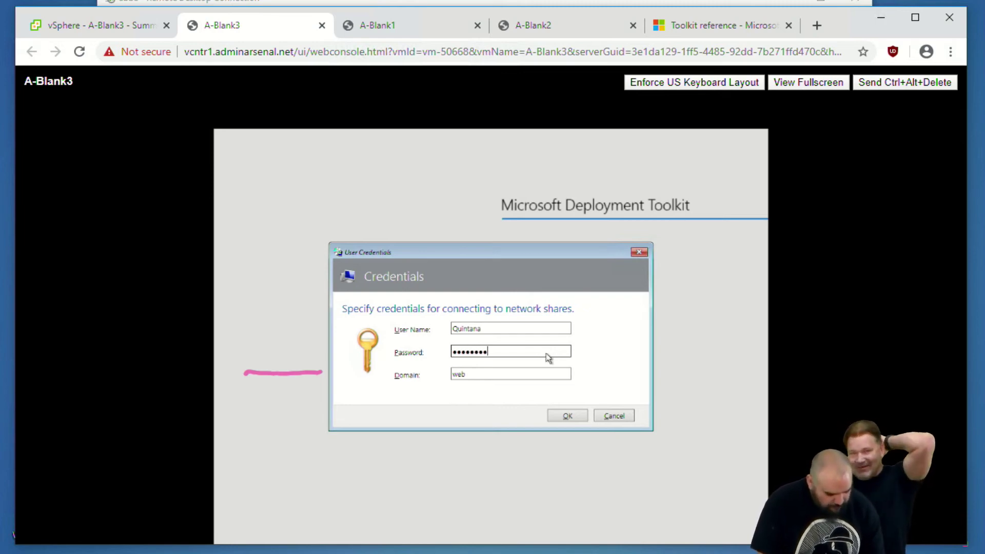
type("1234567")
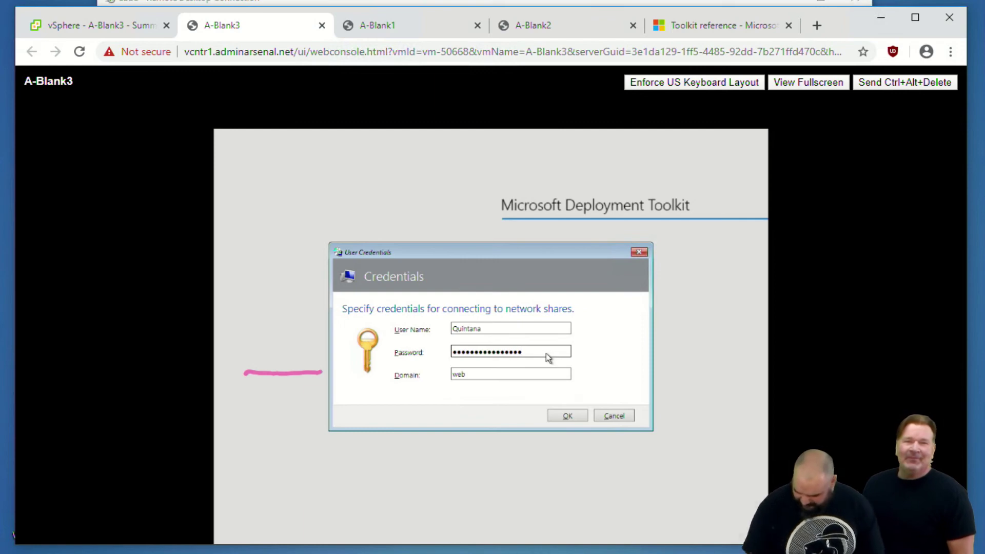
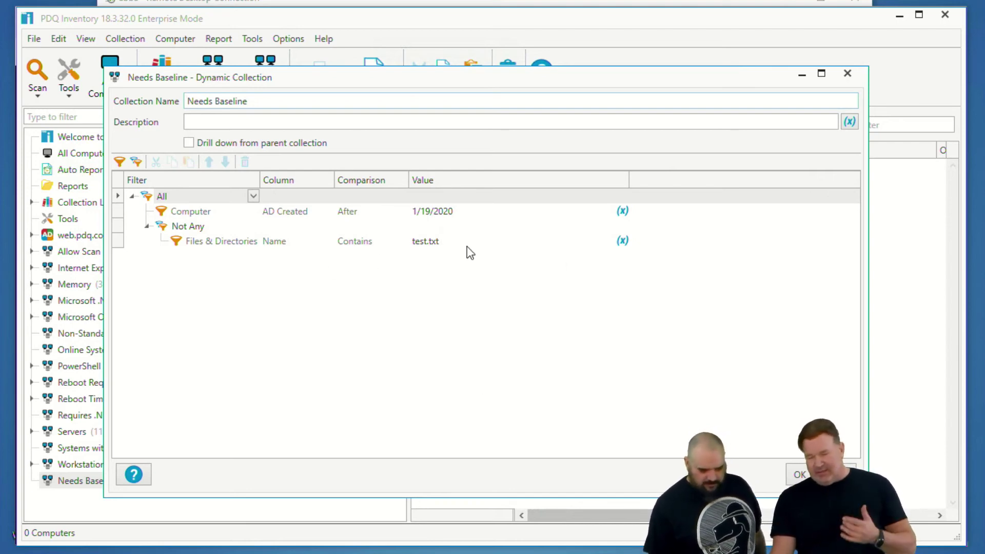
left_click(847, 74)
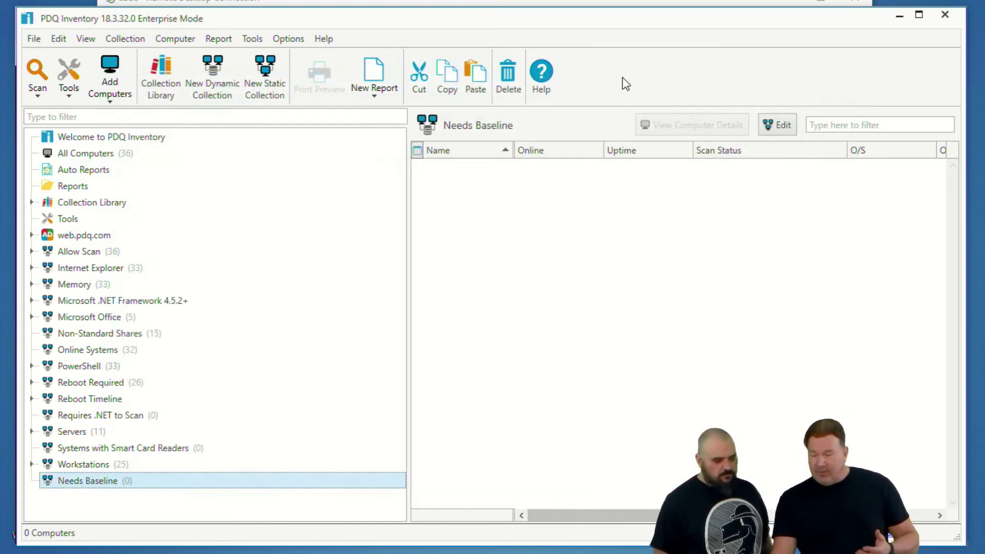
left_click(285, 43)
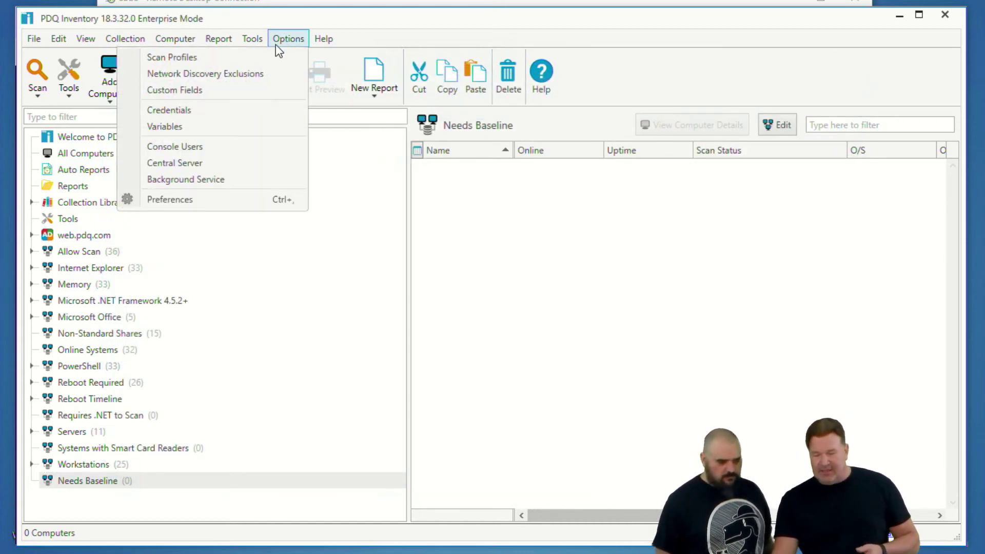
left_click(227, 58)
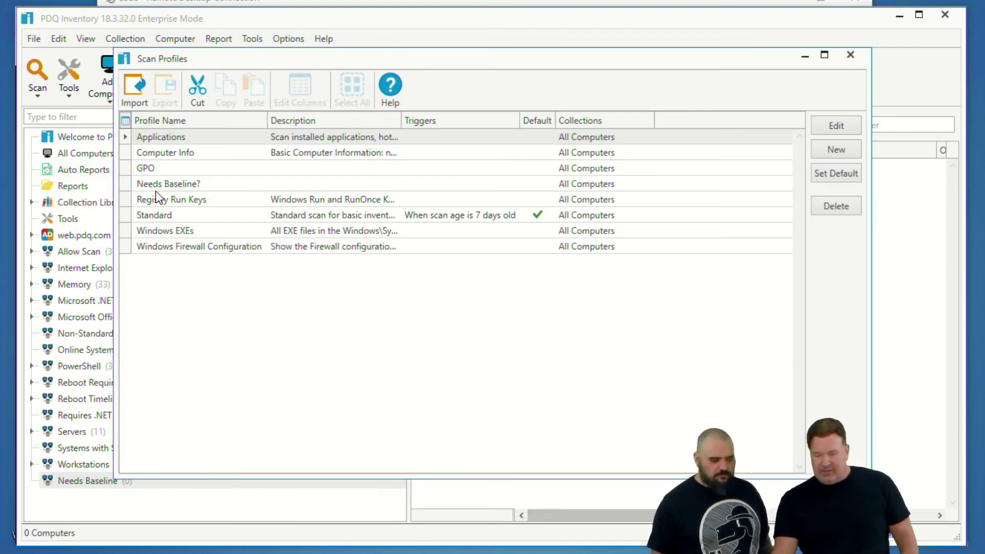
left_click(171, 185)
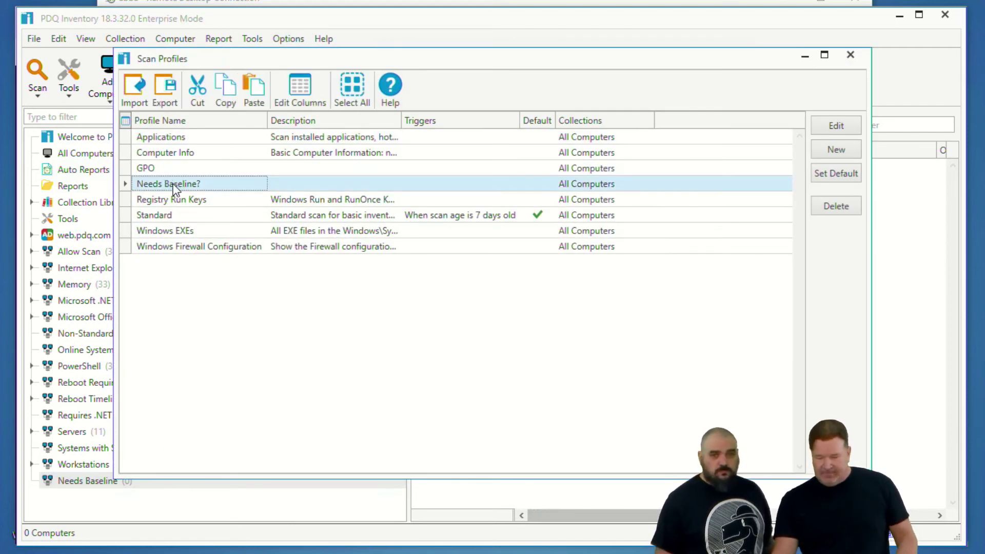
double_click(173, 185)
double_click(306, 174)
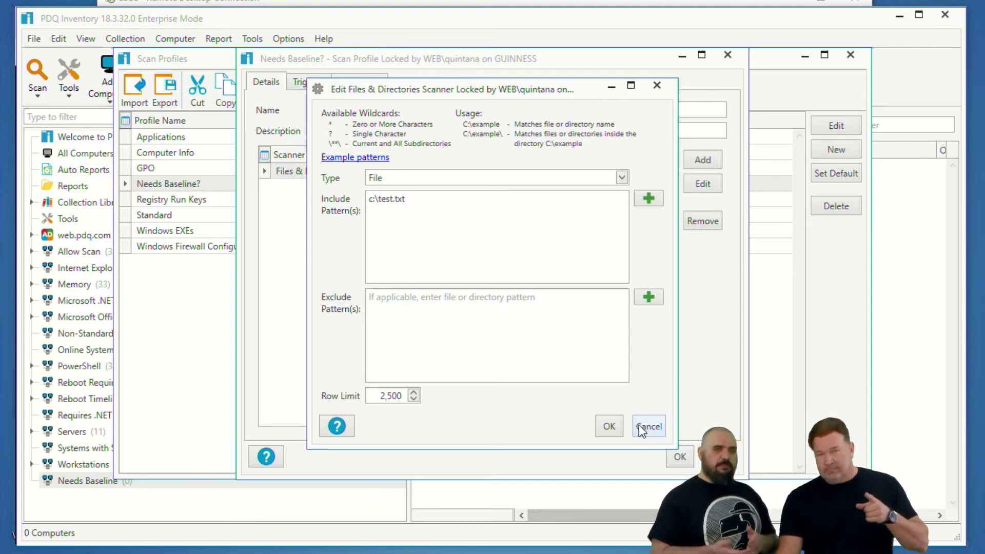
left_click(641, 427)
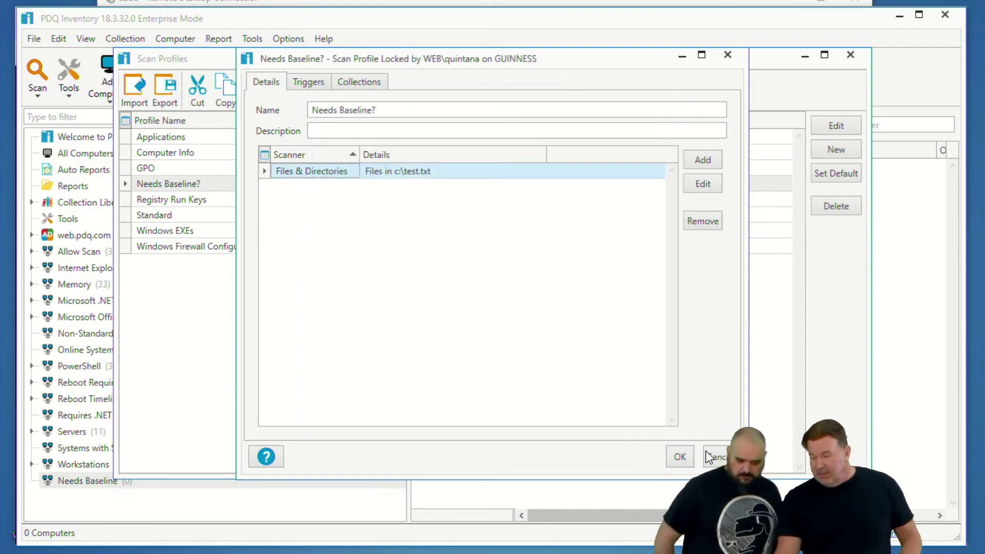
left_click(712, 457)
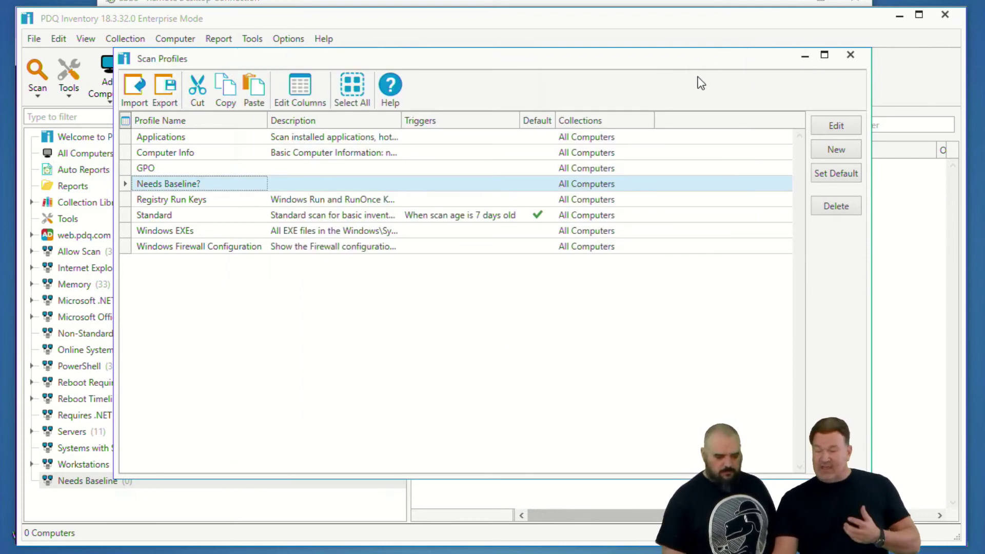
left_click(850, 55)
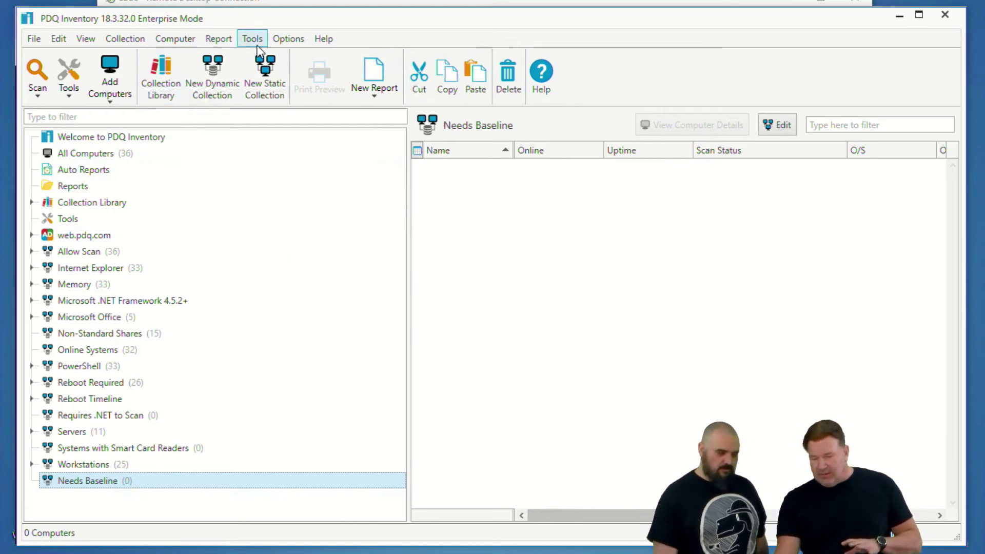
left_click(318, 5)
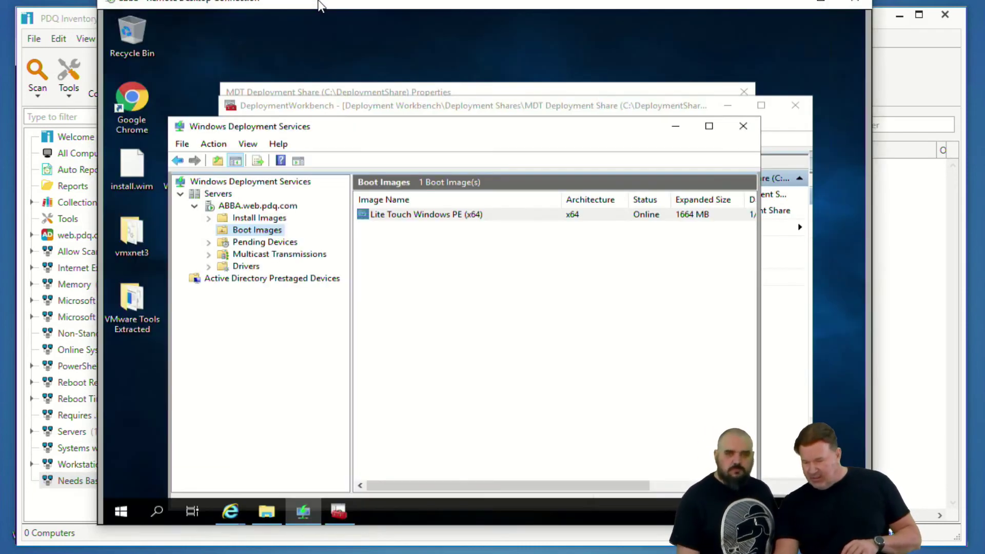
left_click(287, 550)
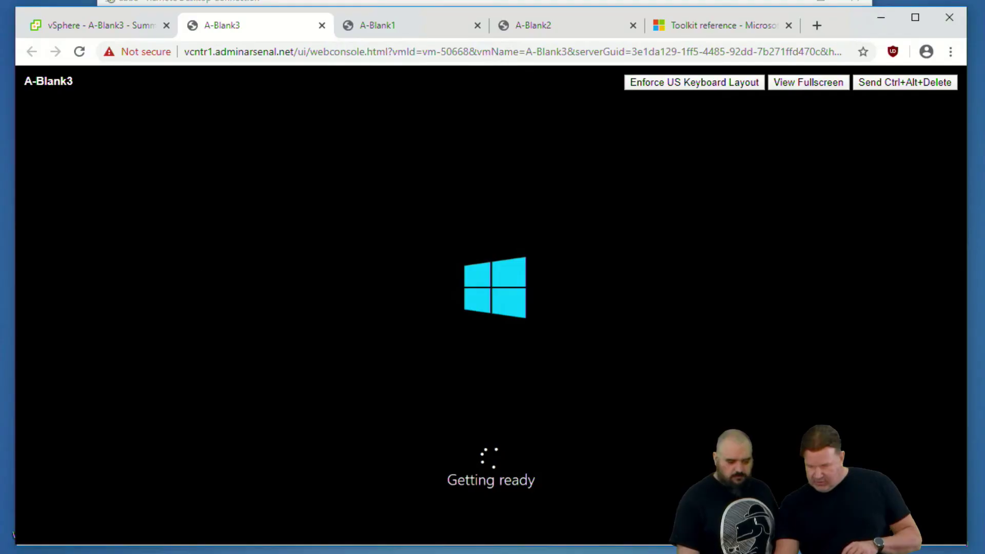
left_click(275, 2)
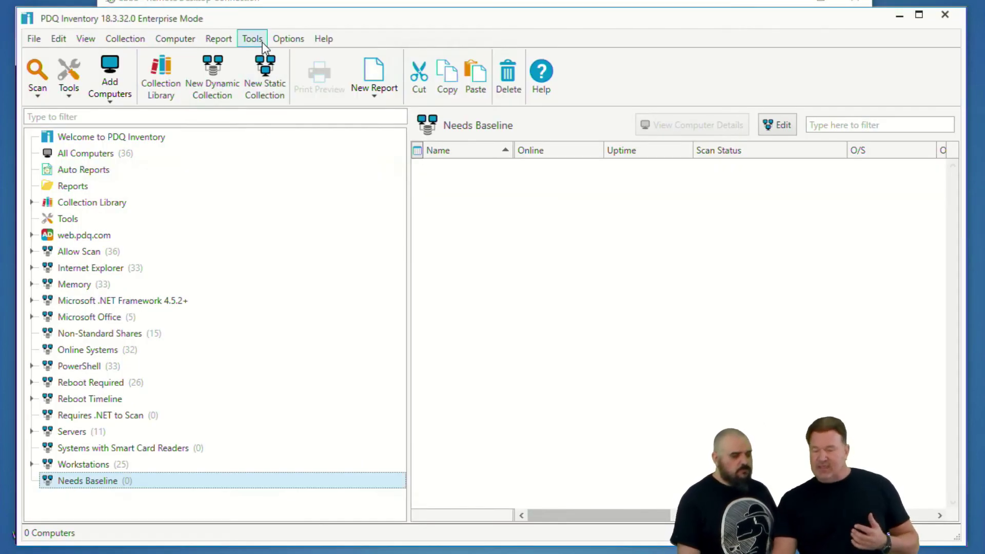
Open Active Directory preferences, enable Auto Sync and set its interval to 6 d 1 h
left_click(290, 38)
left_click(231, 198)
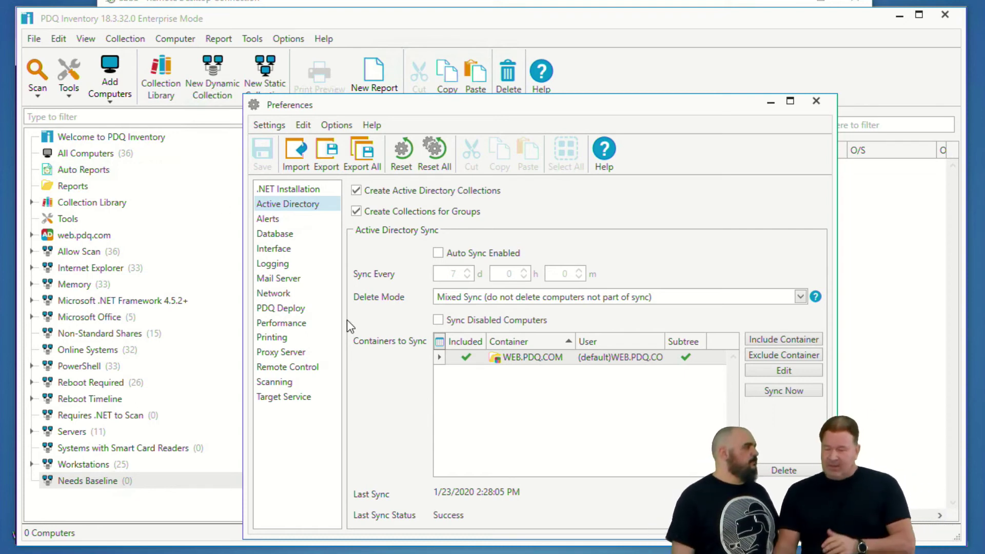
left_click(438, 253)
left_click(524, 271)
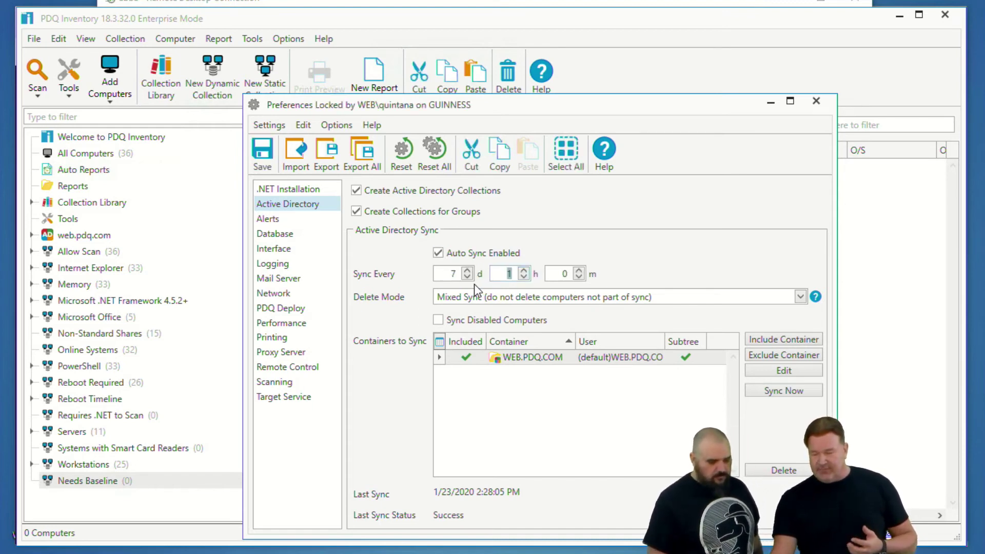
double_click(457, 275)
type("6")
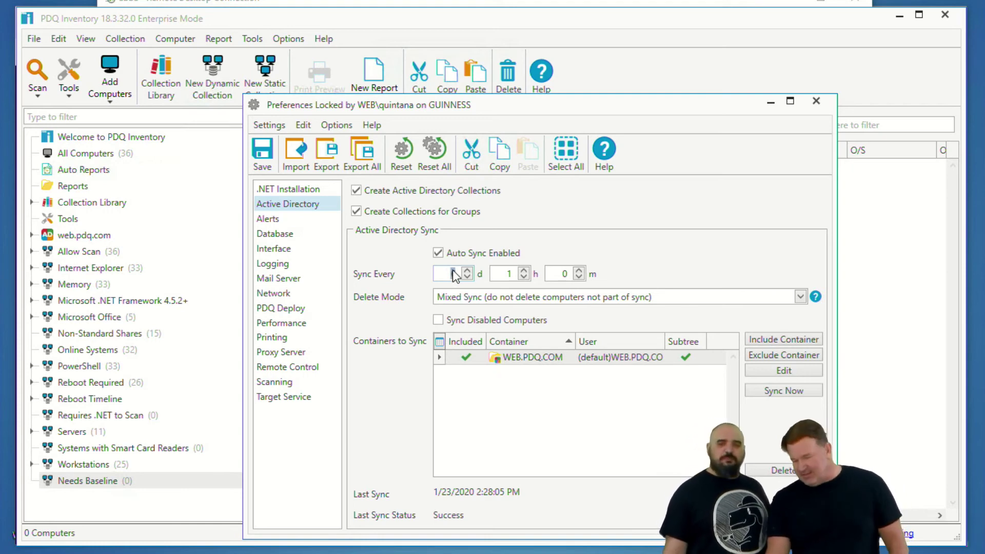
Turn Active Directory Auto Sync back off, keeping the 6 d 1 h interval
left_click(438, 252)
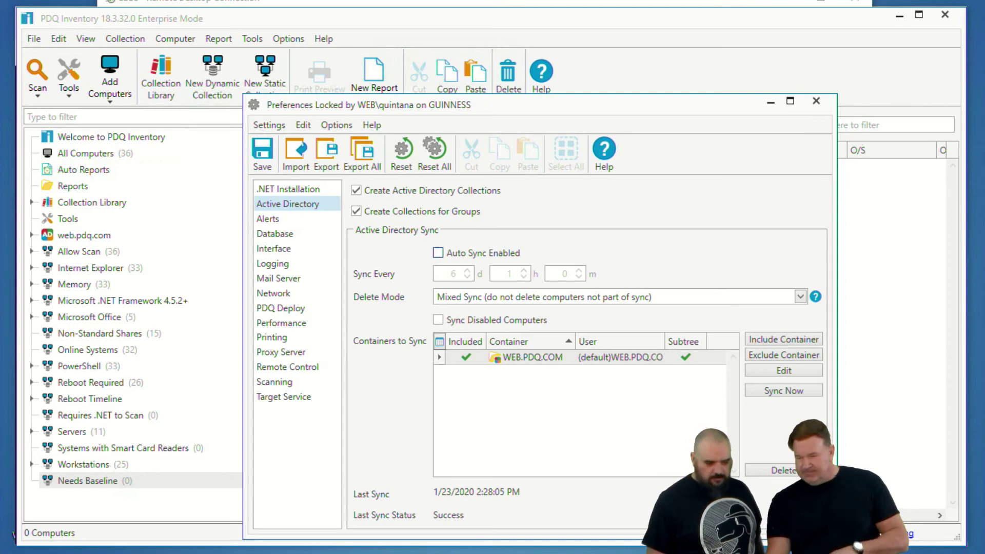
left_click_drag(451, 105, 378, 71)
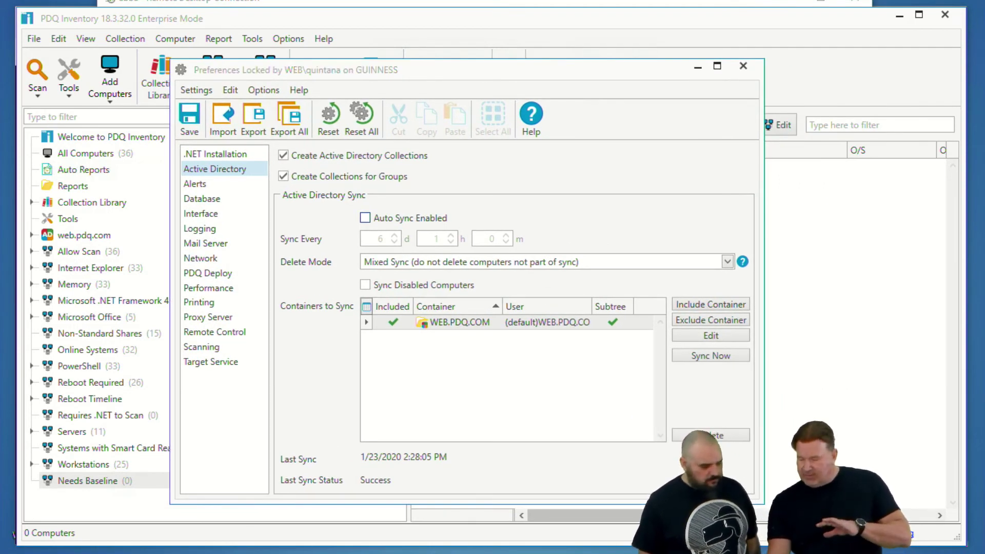
key("alt+Tab")
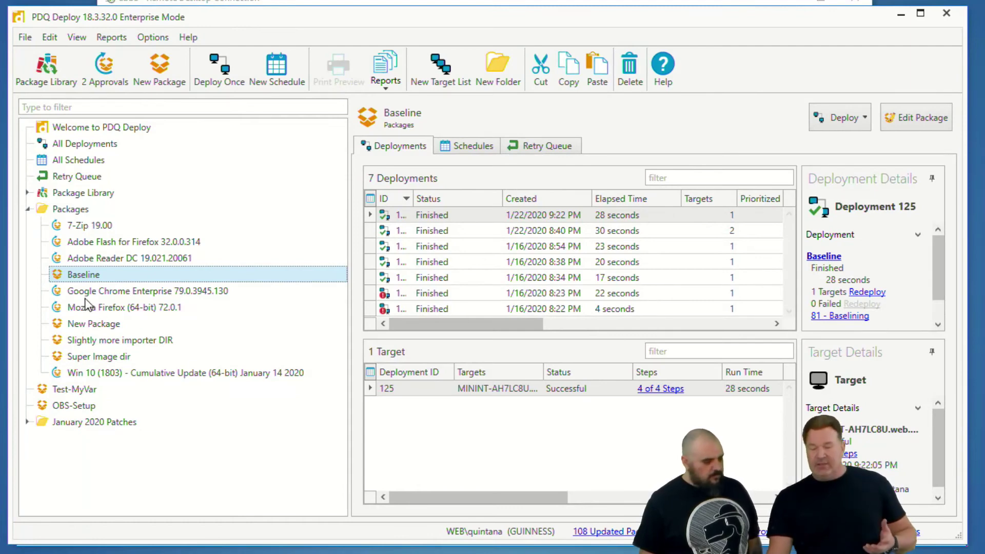
left_click(90, 273)
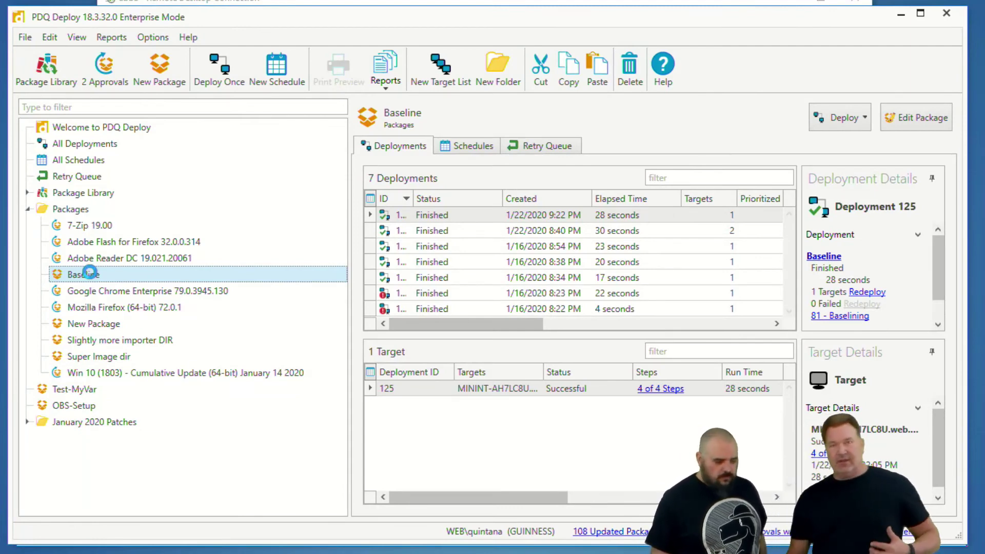
double_click(90, 273)
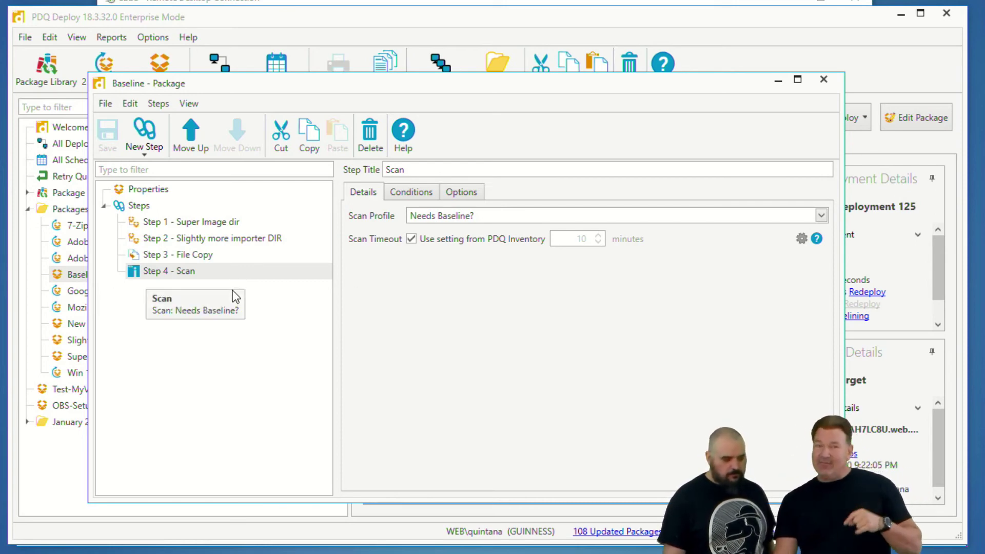
left_click(214, 262)
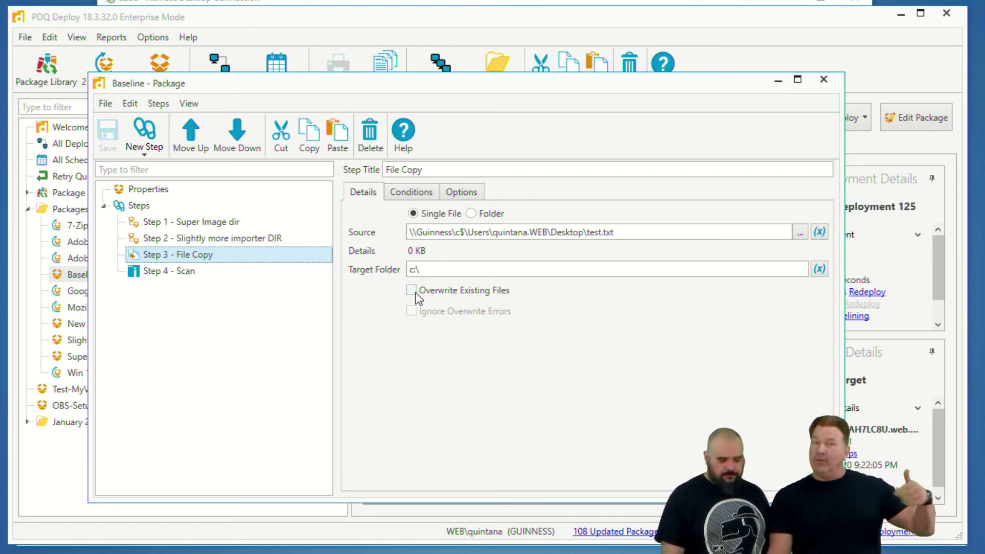
left_click(217, 277)
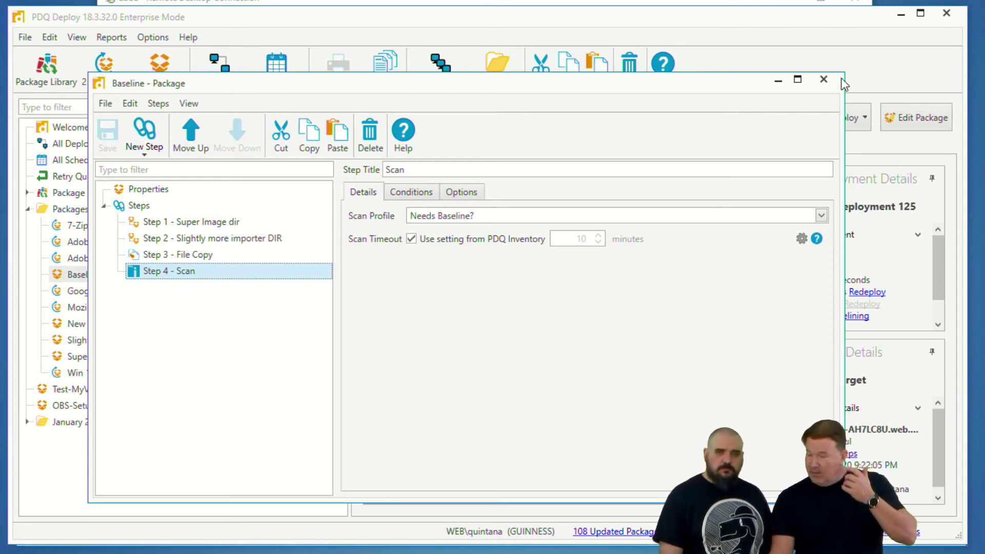
left_click(824, 79)
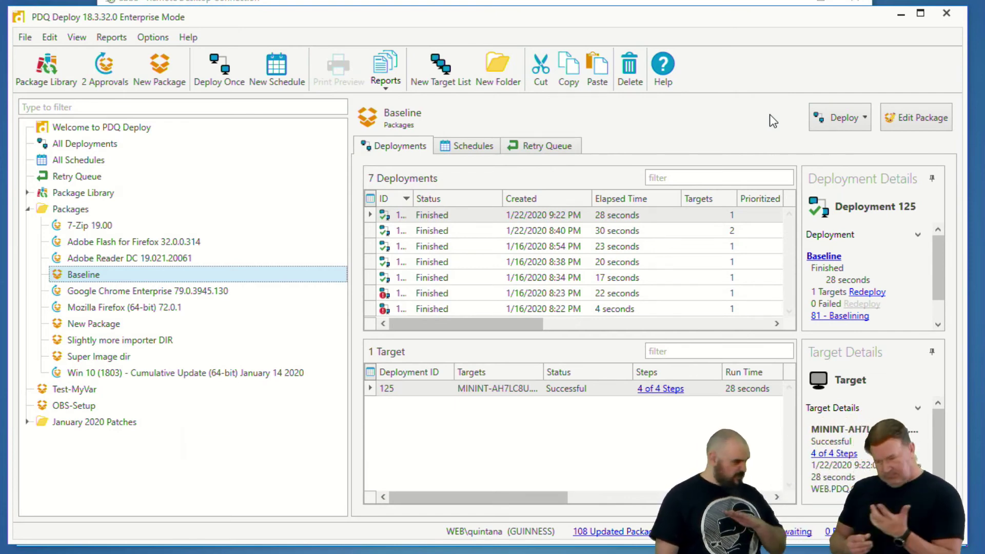
Open the Baseline package's Baselining schedule and check its 15-minute recurring trigger
left_click(467, 146)
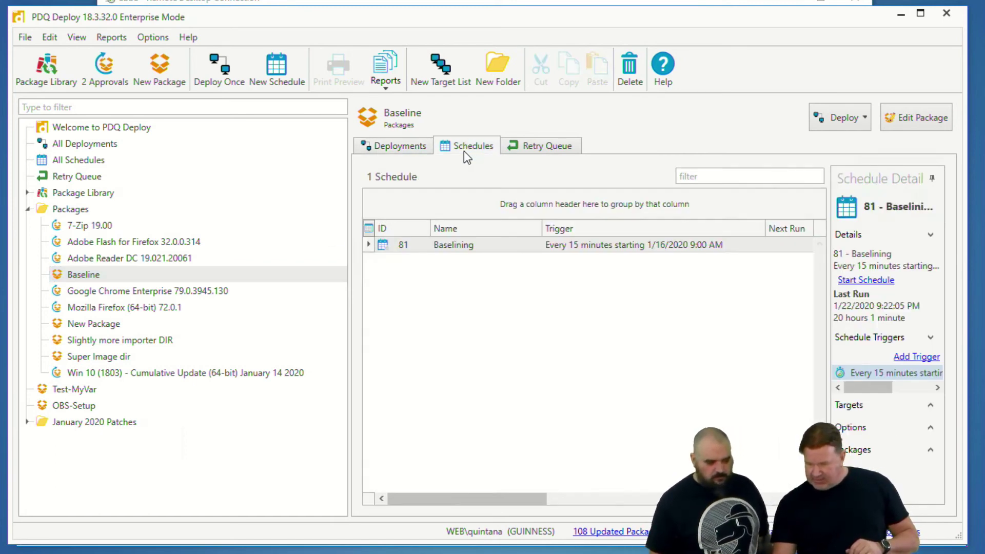
left_click(455, 244)
double_click(496, 256)
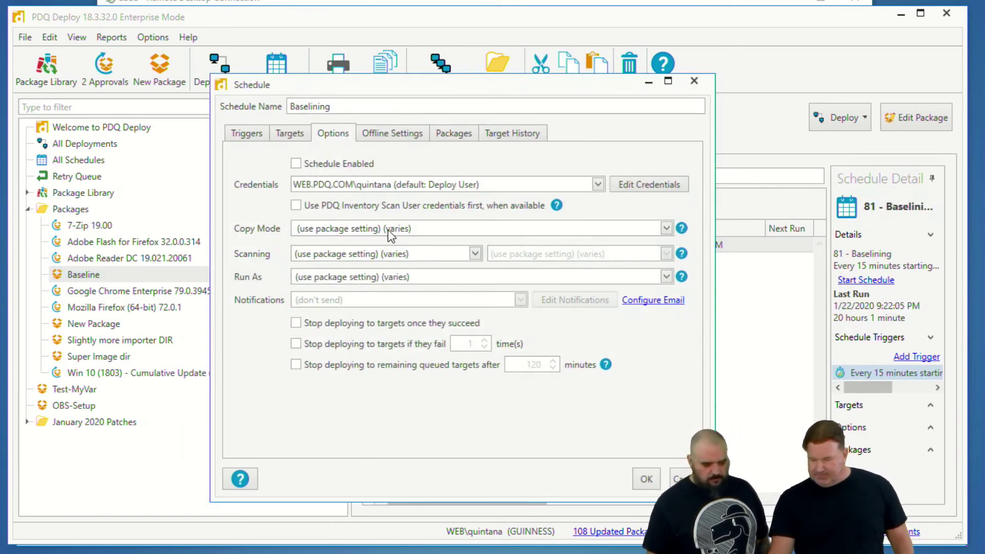
left_click(248, 133)
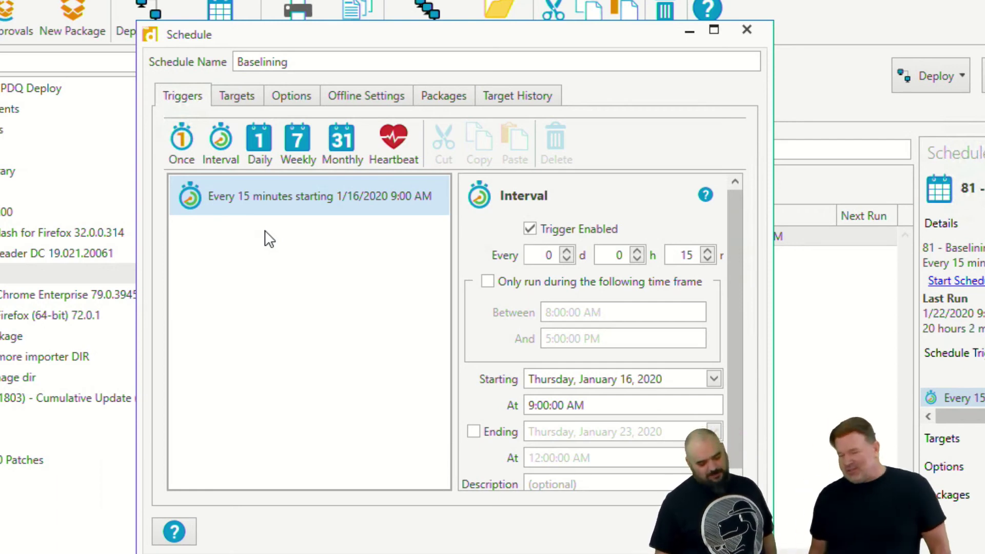
Check that the schedule targets the Needs Baseline collection, leaving the target unchanged
left_click(238, 101)
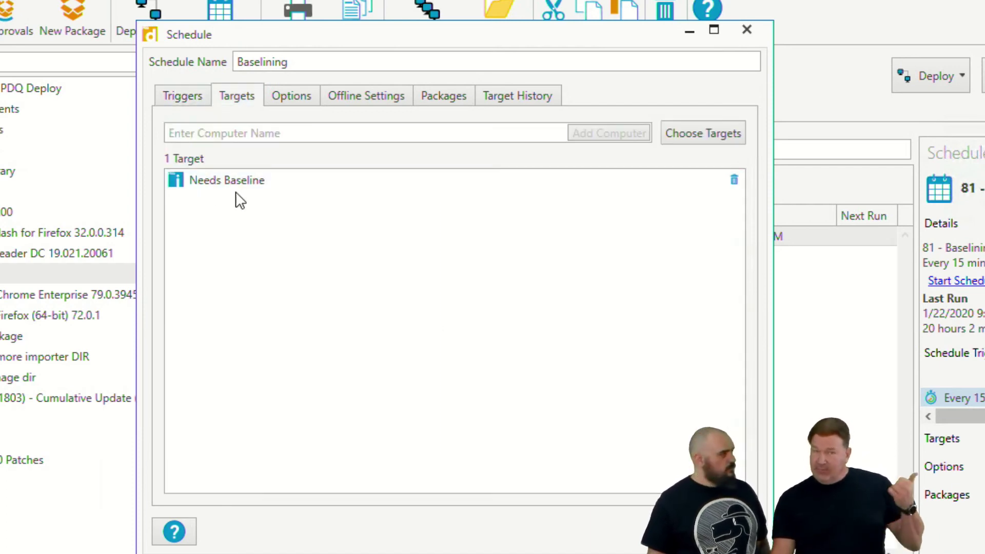
left_click(679, 132)
mouse_move(642, 180)
left_click(577, 181)
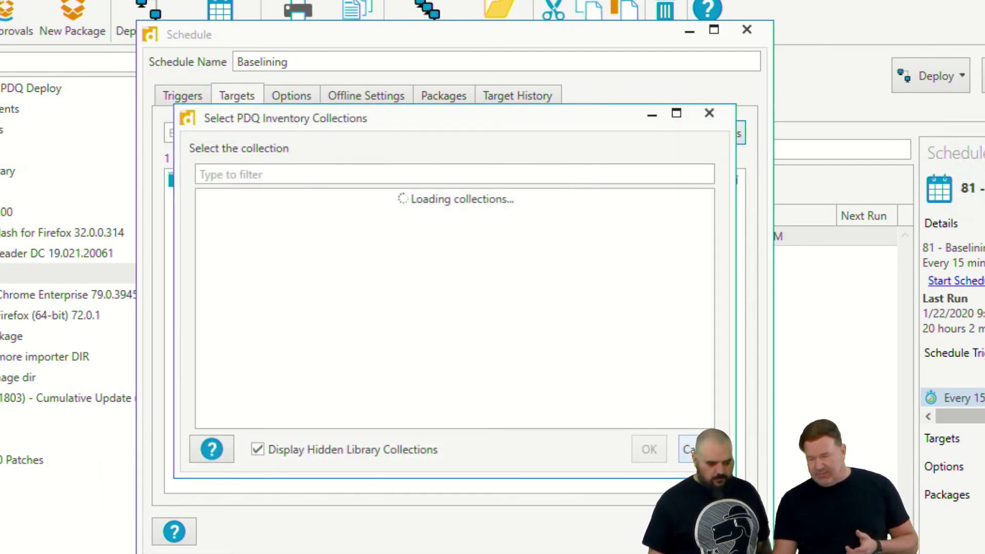
left_click(690, 450)
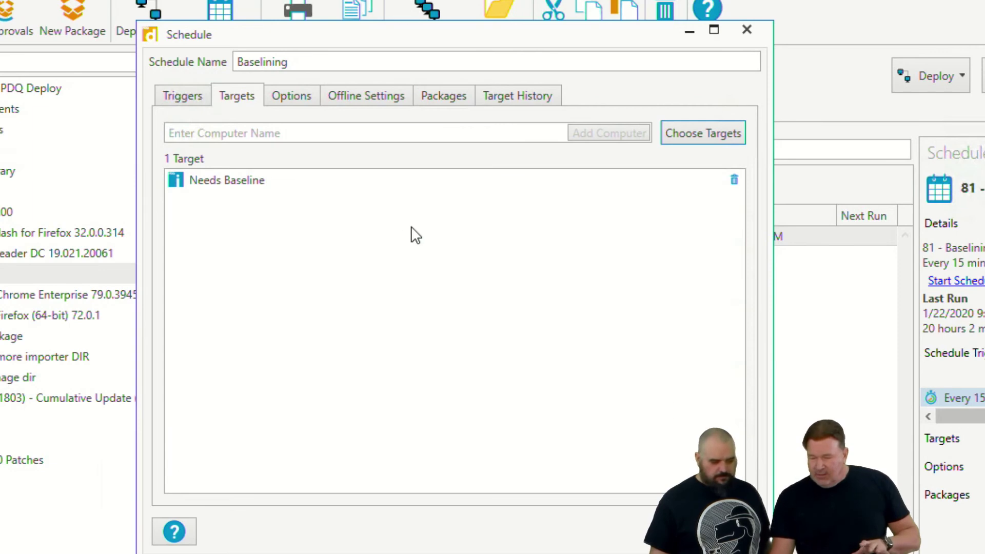
Review the schedule's deployment options, close it, and return to the A-Blank3 console
left_click(298, 94)
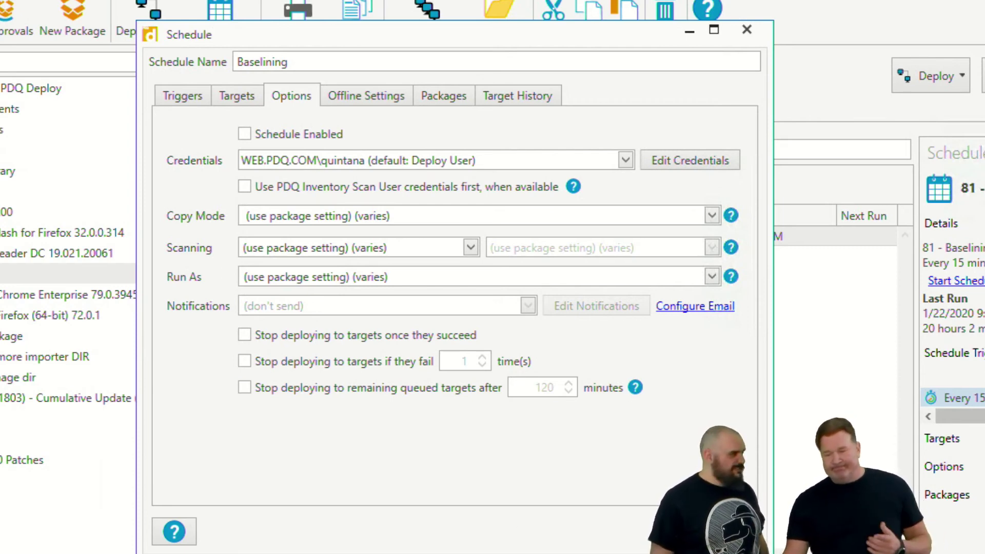
left_click(678, 533)
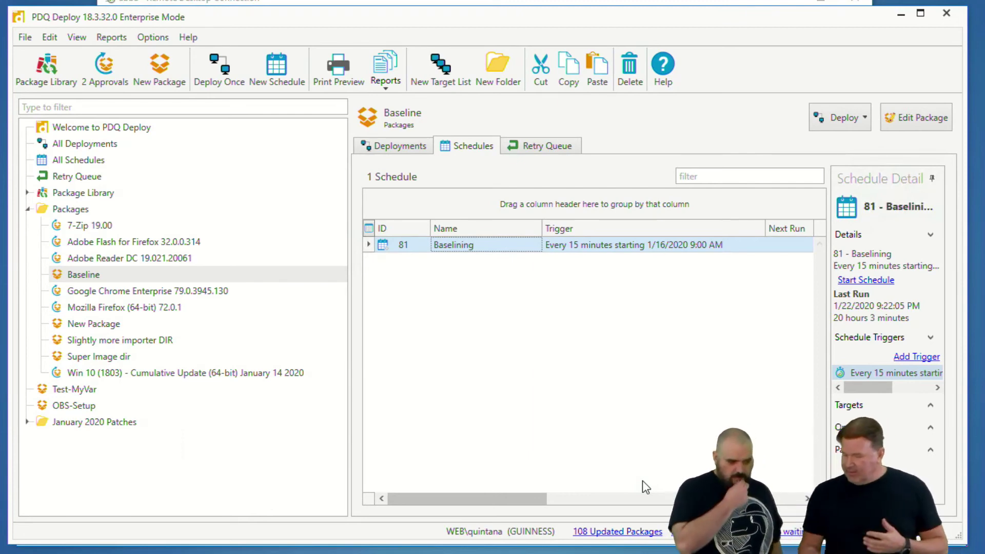
left_click(591, 3)
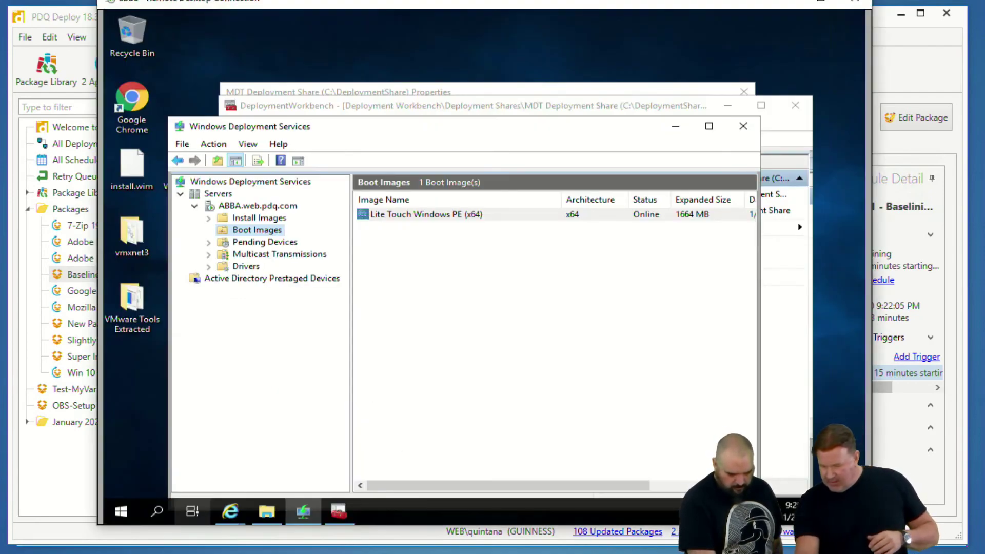
key("alt+Tab")
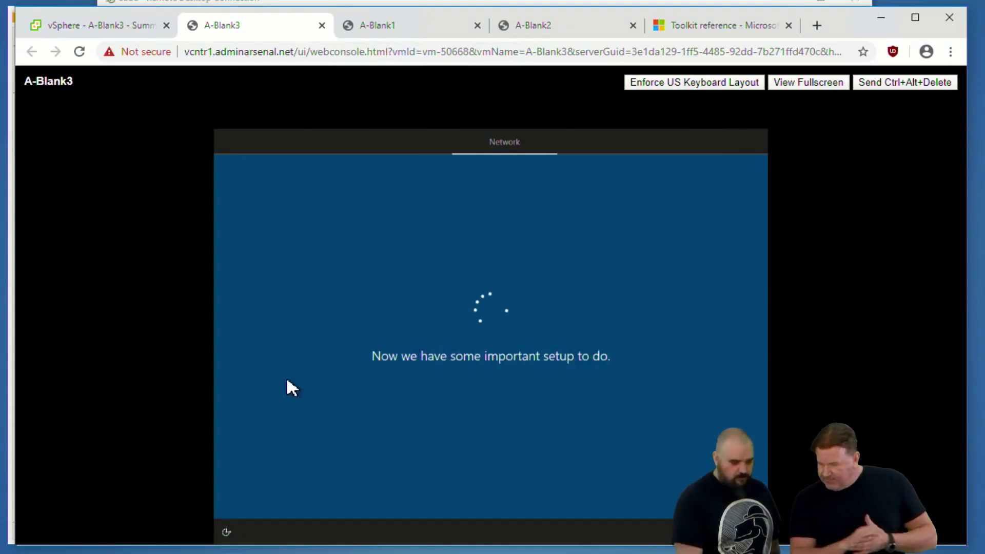
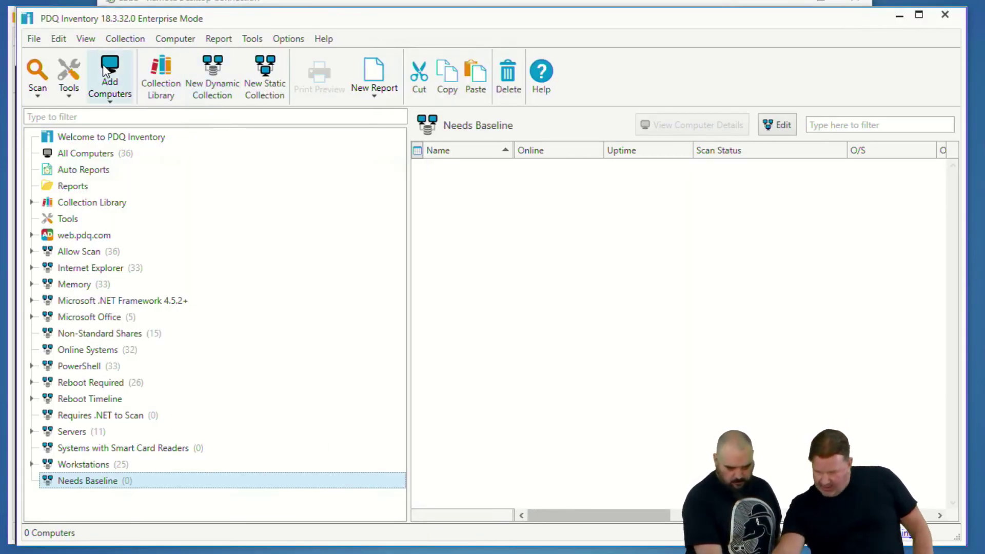
Open PDQ Inventory's Preferences on the Active Directory sync page with Ctrl+comma
key("ctrl+comma")
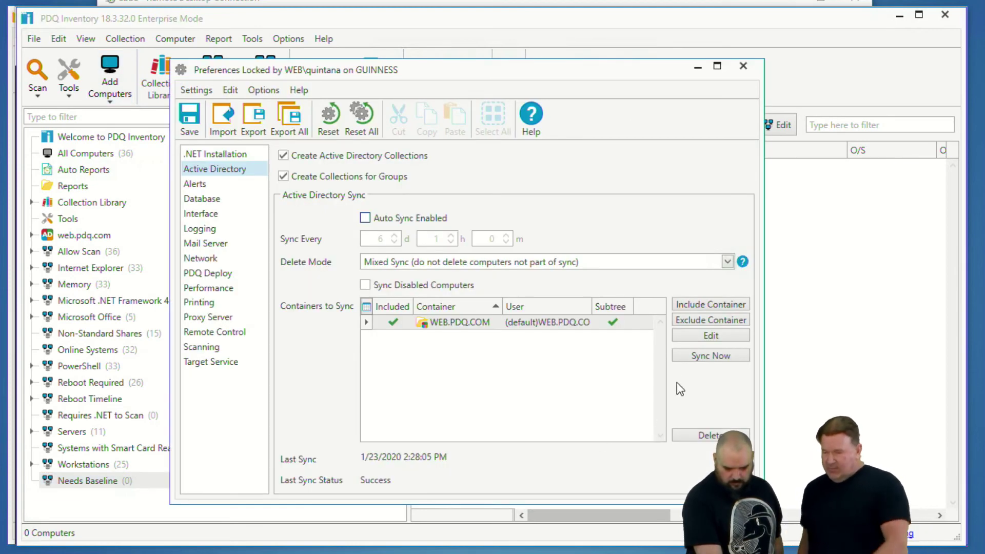
Save the AD settings, sync now, then widen the Name column in Needs Baseline
left_click(691, 360)
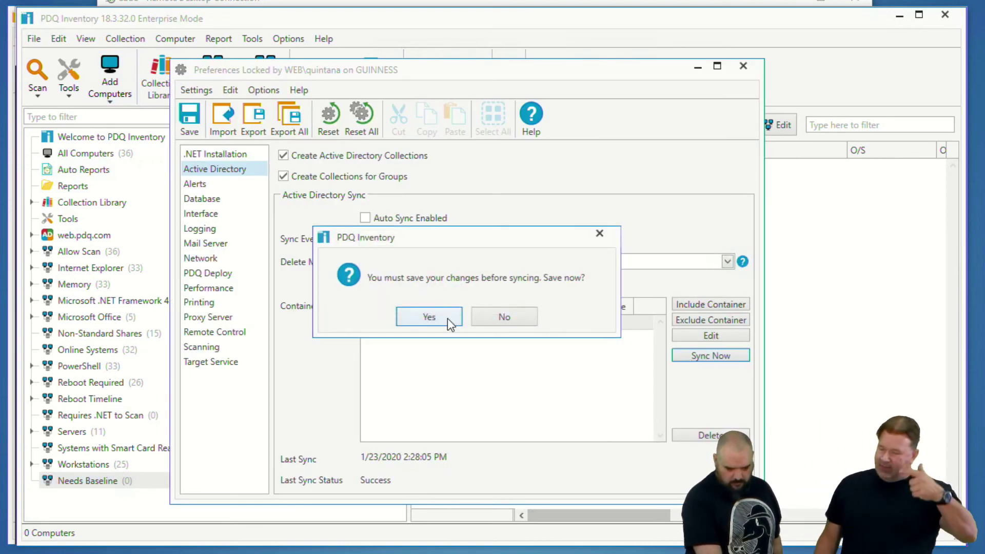
left_click(435, 317)
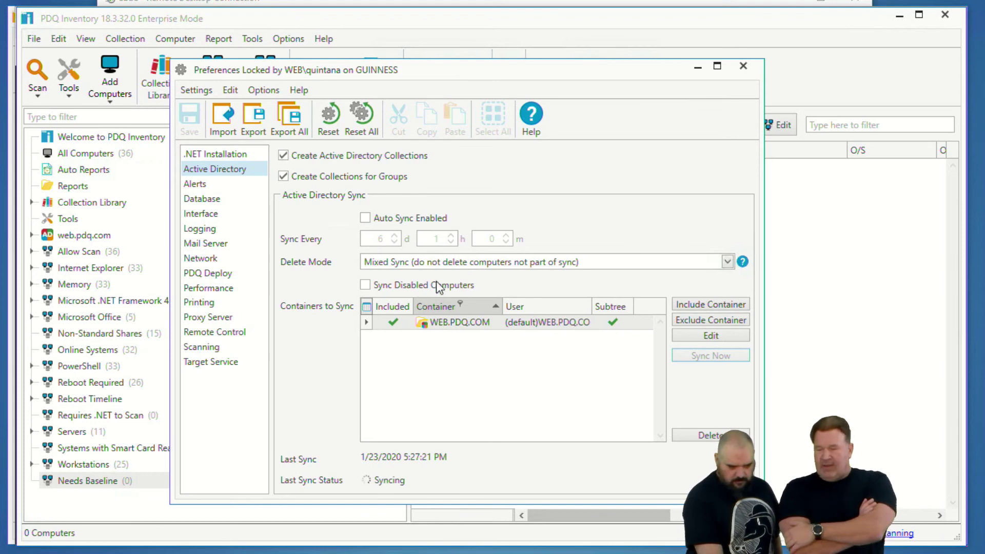
left_click(742, 67)
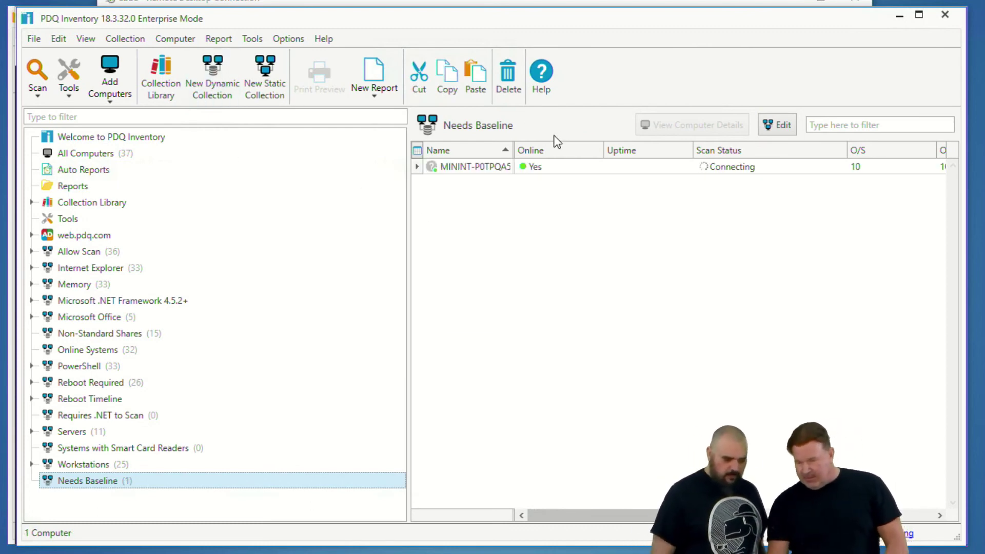
left_click_drag(514, 150, 553, 150)
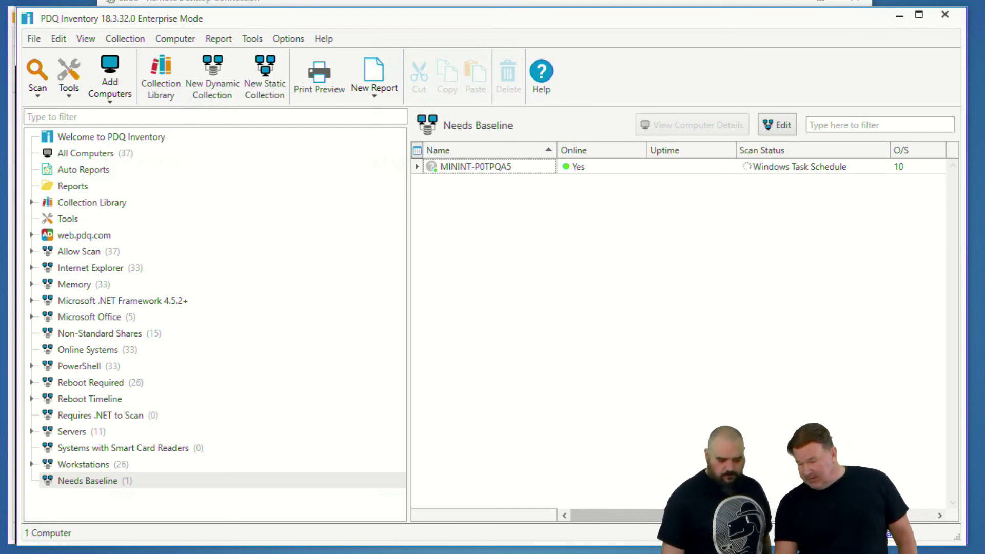
In PDQ Deploy, start the Baselining schedule for All Attached Packages
left_click(544, 526)
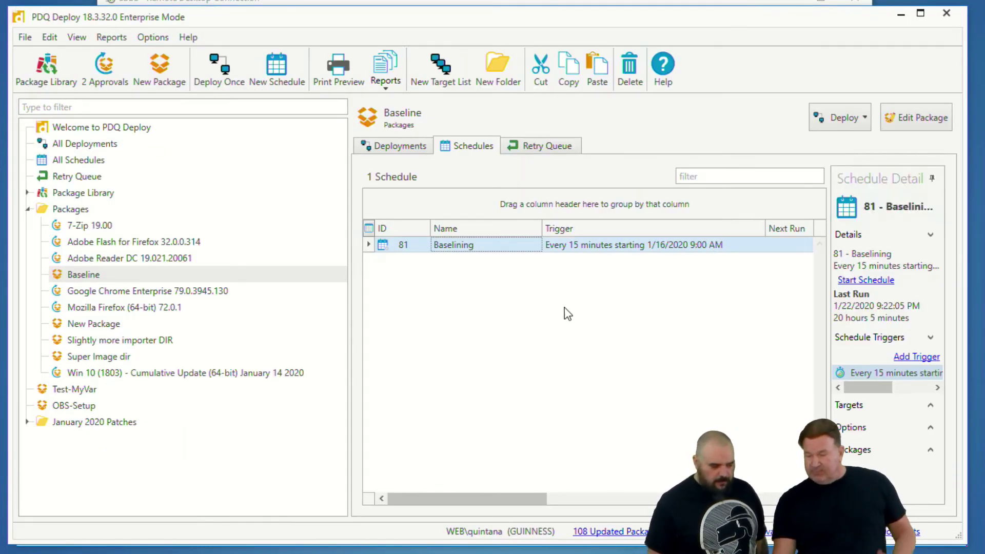
right_click(473, 244)
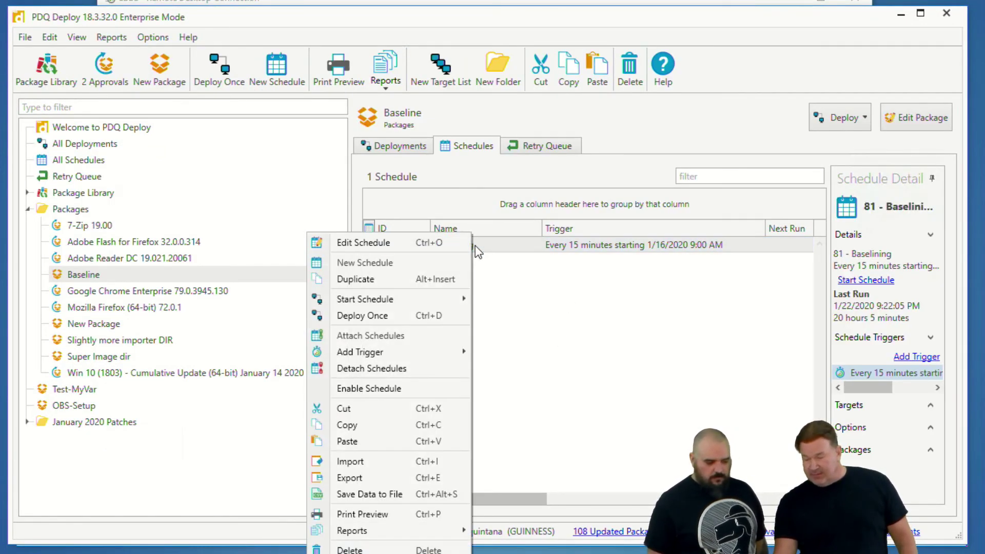
mouse_move(413, 302)
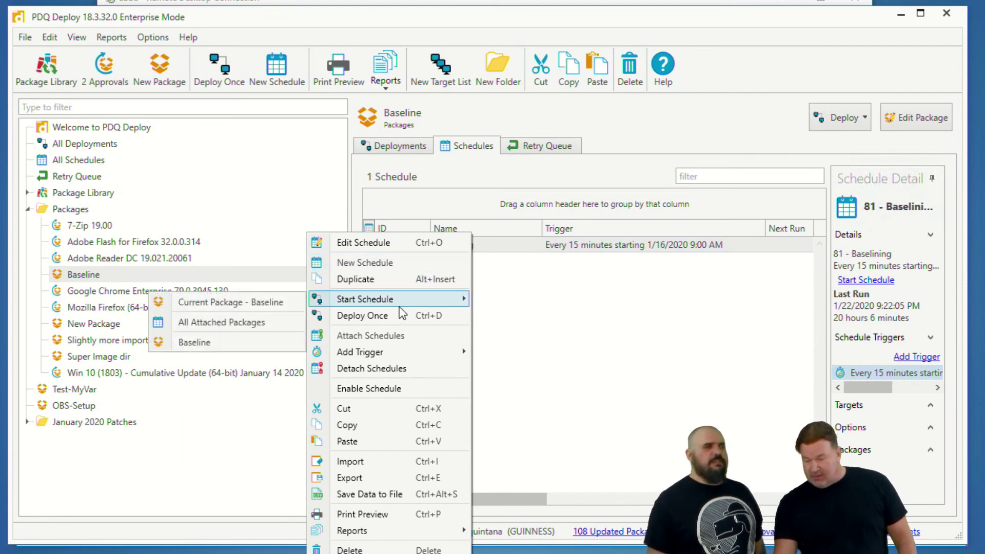
left_click(259, 323)
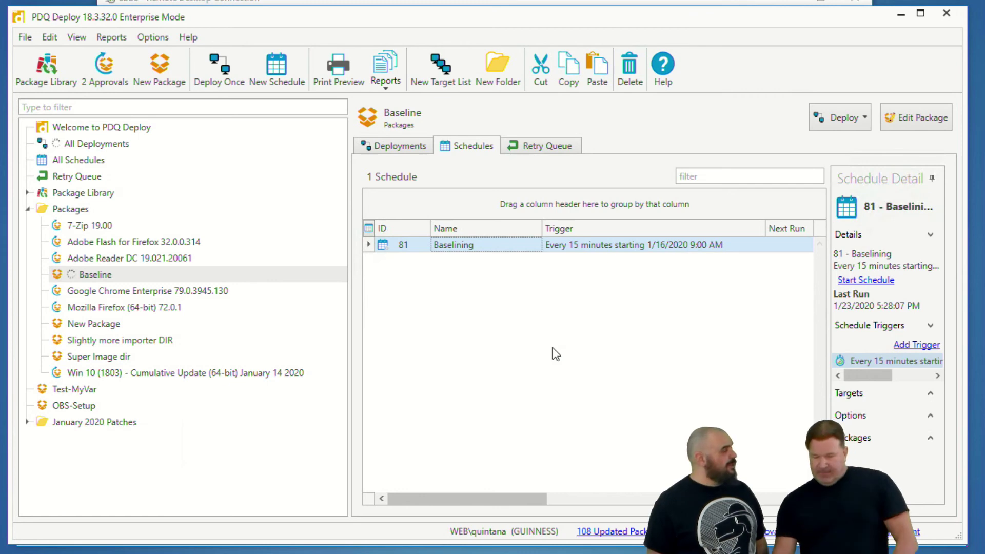
Check the running Baseline deployment's targets, then return to PDQ Inventory
left_click(111, 277)
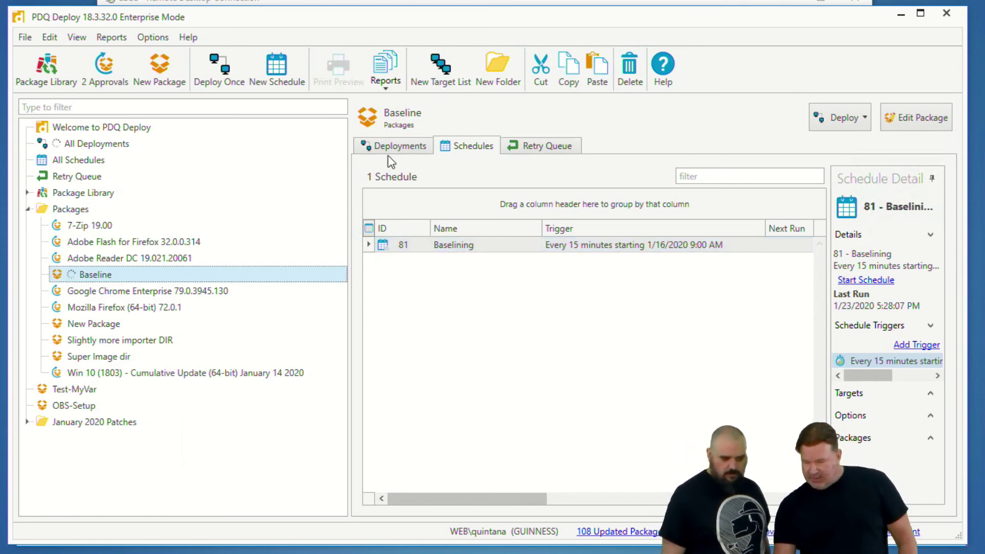
left_click(401, 147)
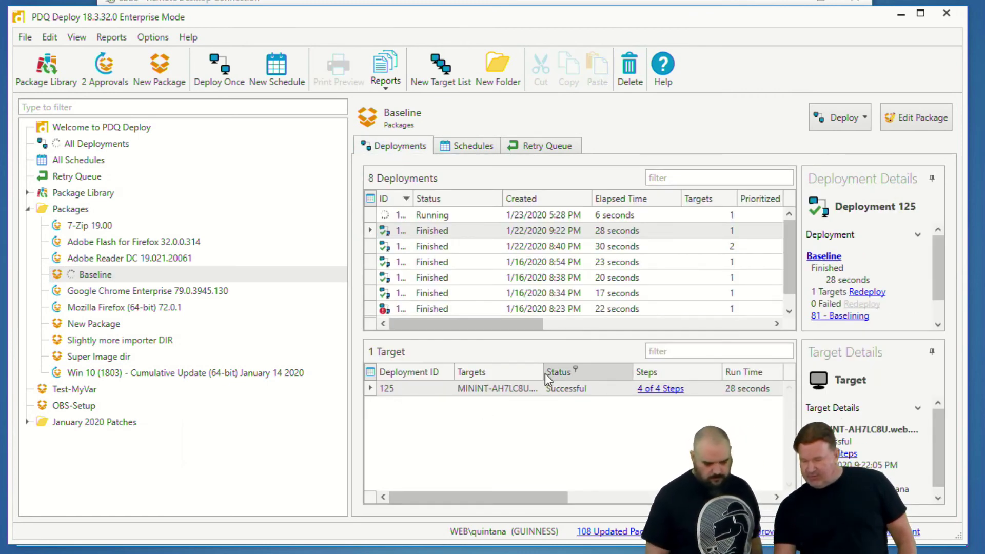
left_click_drag(543, 371, 614, 371)
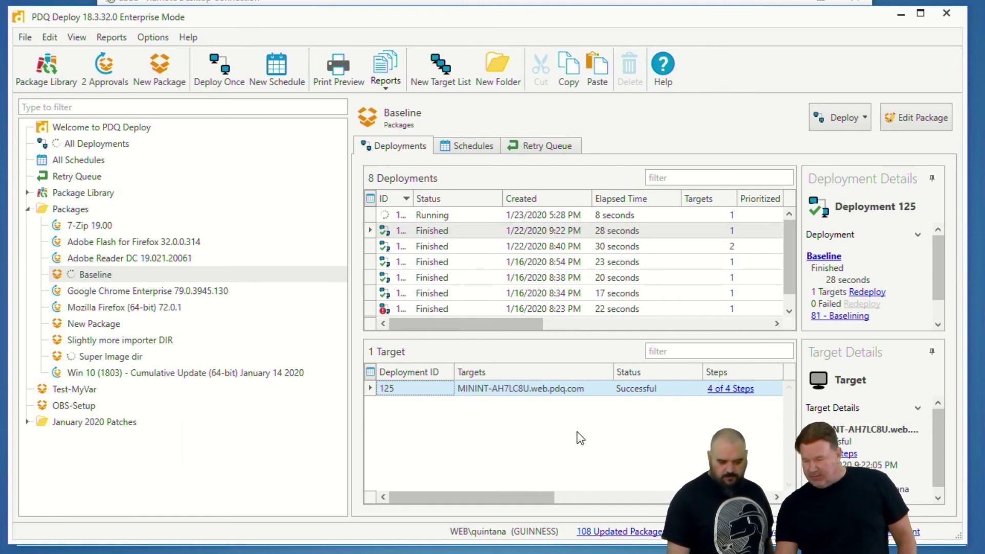
key("alt+Tab")
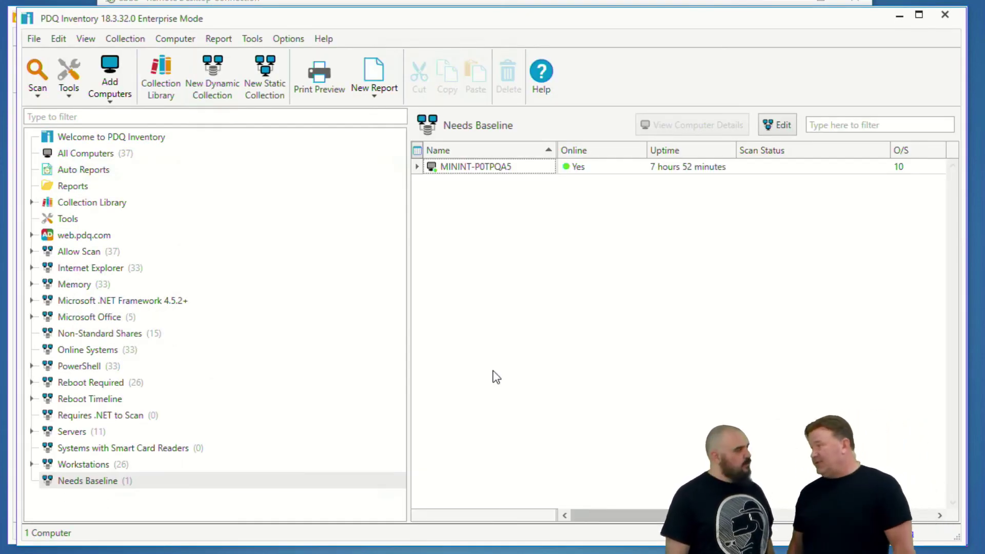
left_click_drag(729, 187, 820, 180)
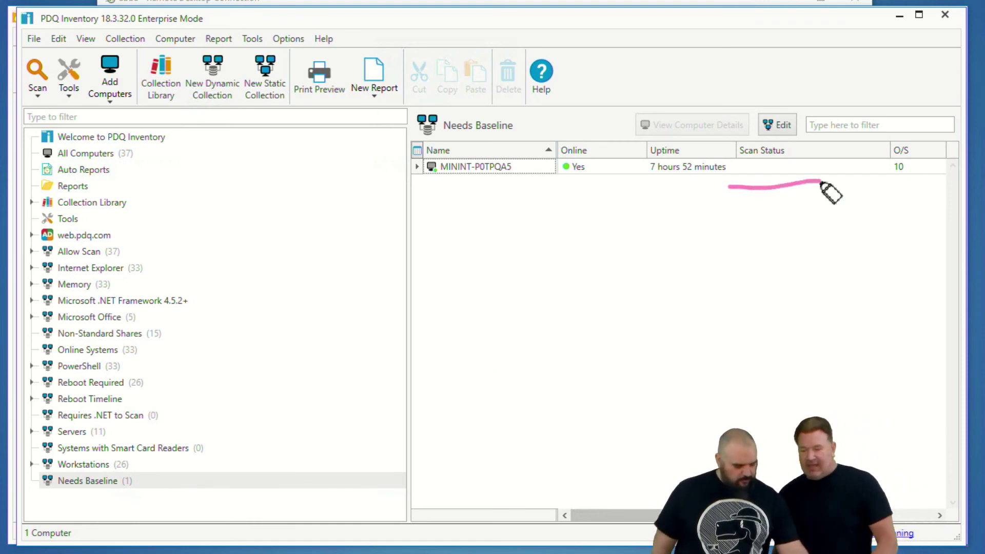
key("Escape")
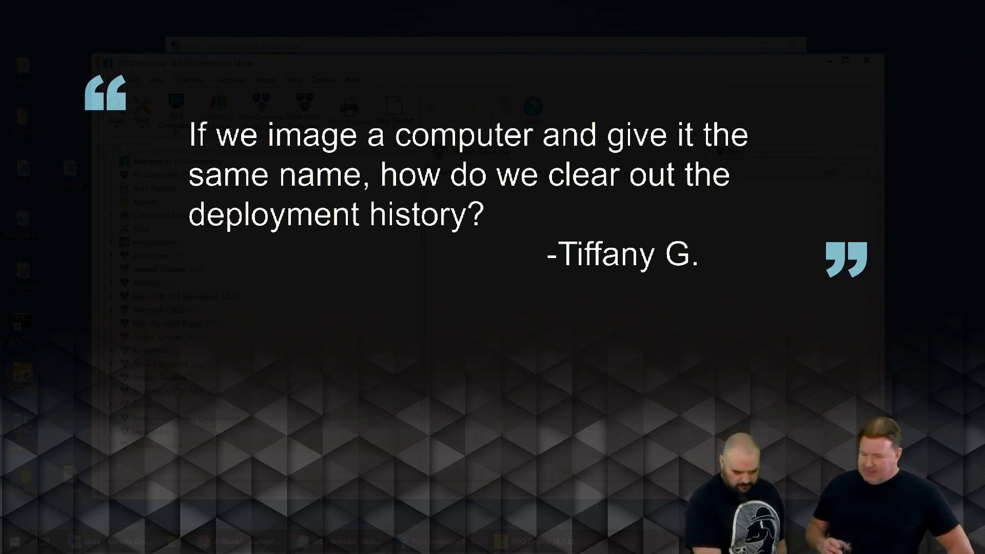
Show PDQ Deploy's All Schedules list with Baselining and chrome
key("alt+Tab")
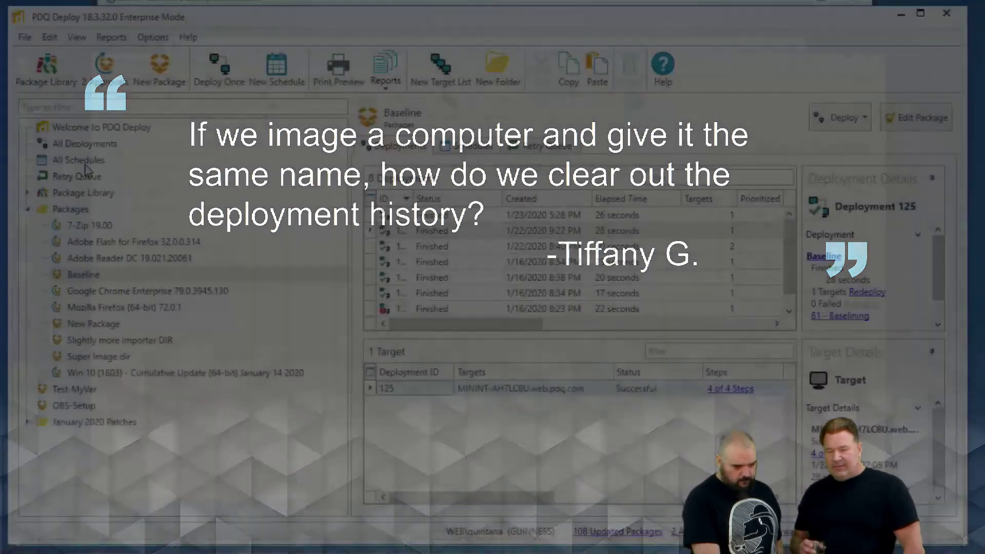
left_click(158, 182)
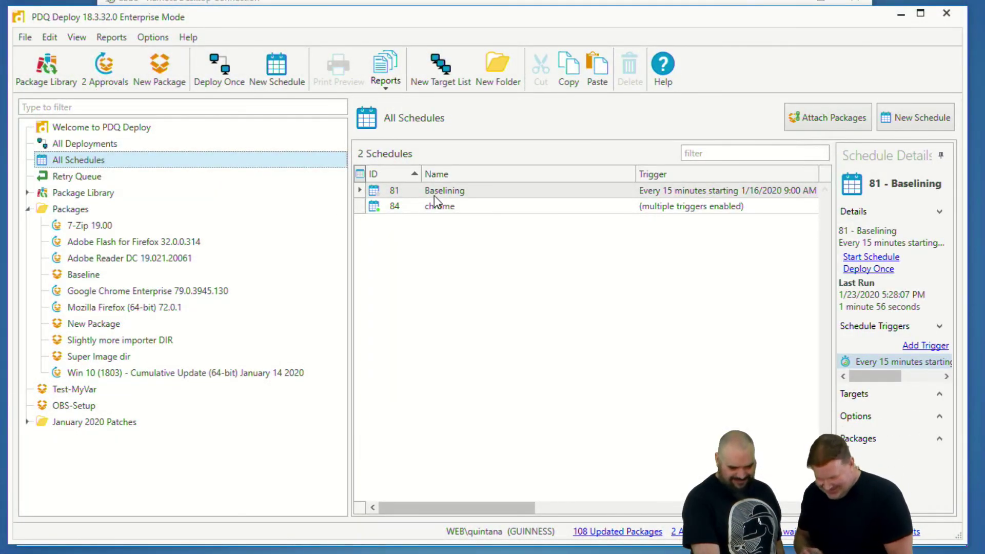
View the Baselining schedule's Target History showing five successful Baseline targets
double_click(434, 196)
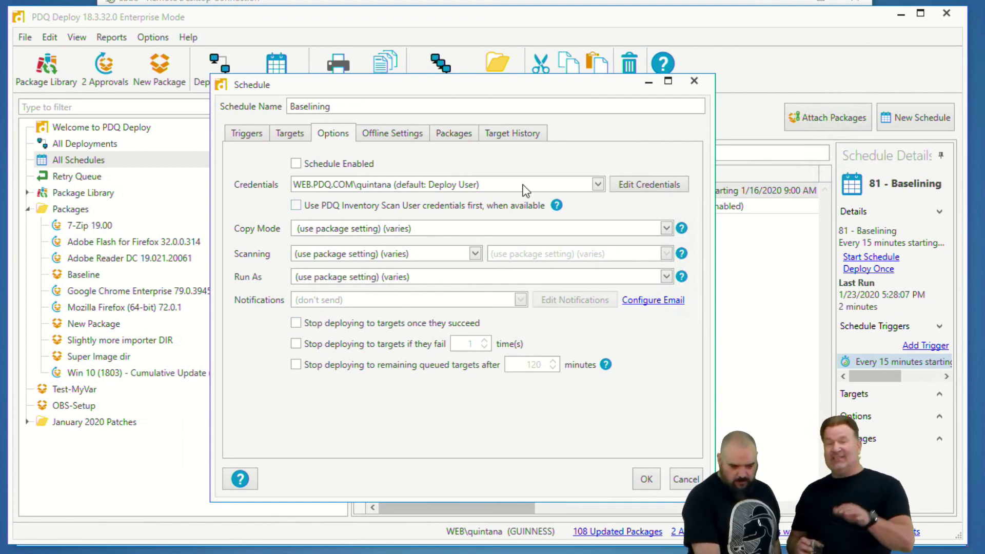
left_click(514, 138)
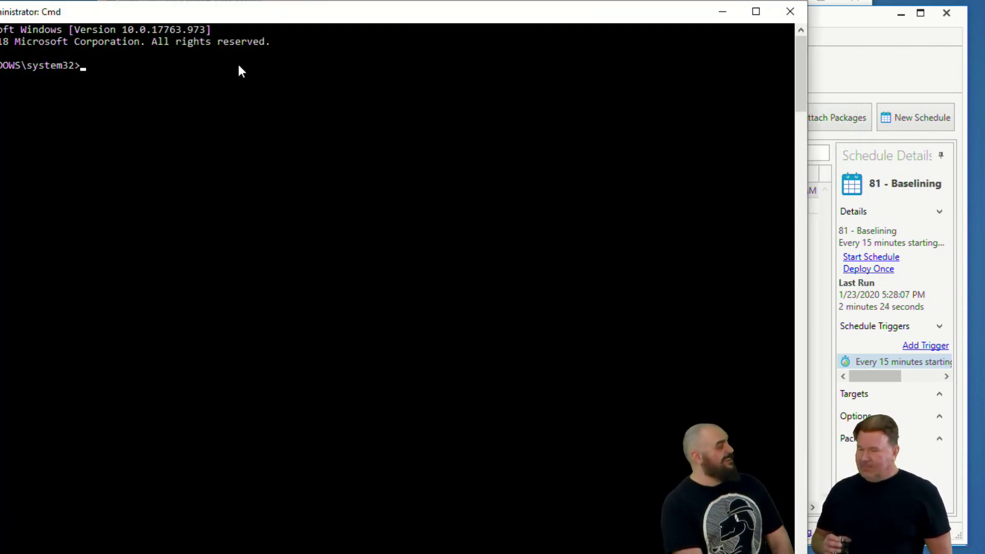
Run pdqdeploy to list its commands, including DeleteScheduleHistory, then close Command Prompt
type("pdq")
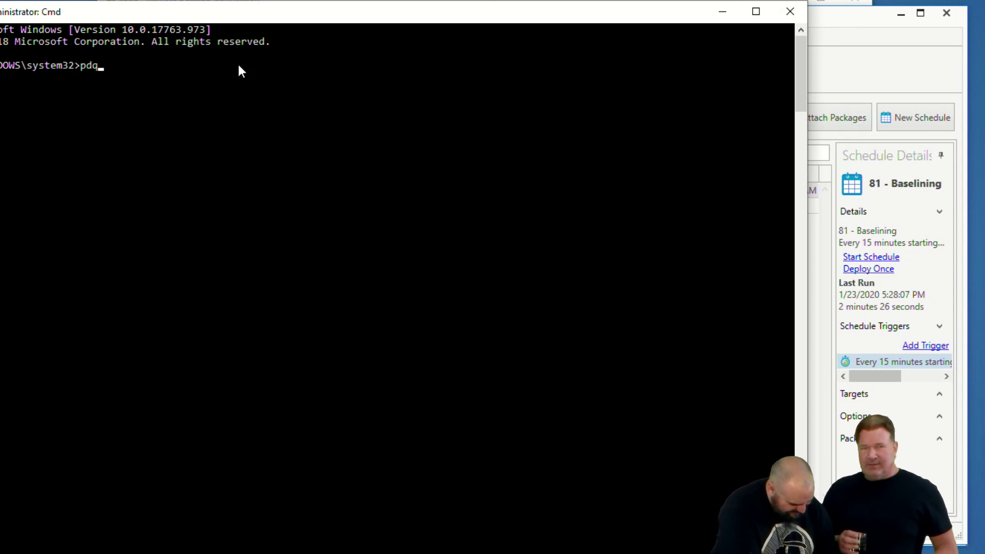
left_click_drag(301, 14, 410, 27)
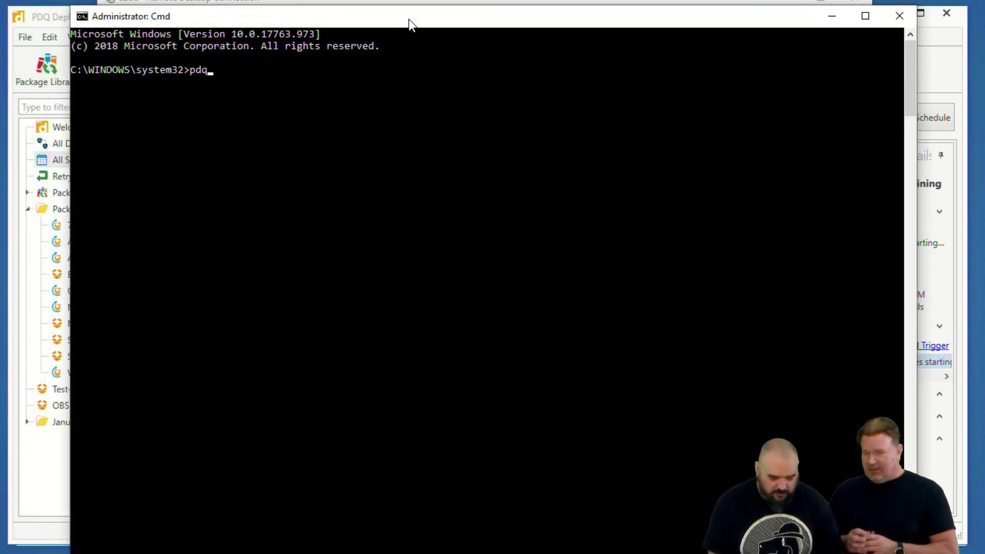
type("deploy")
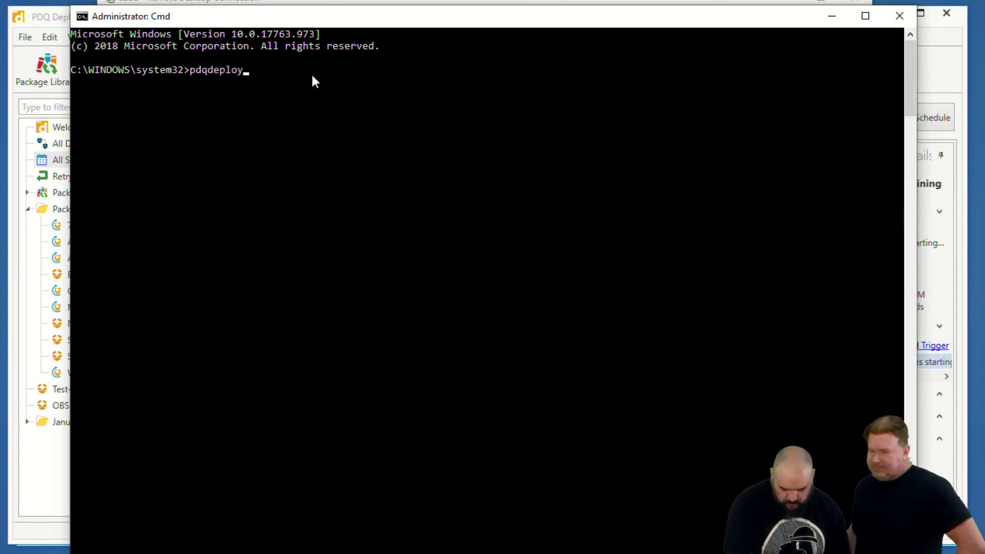
key("Return")
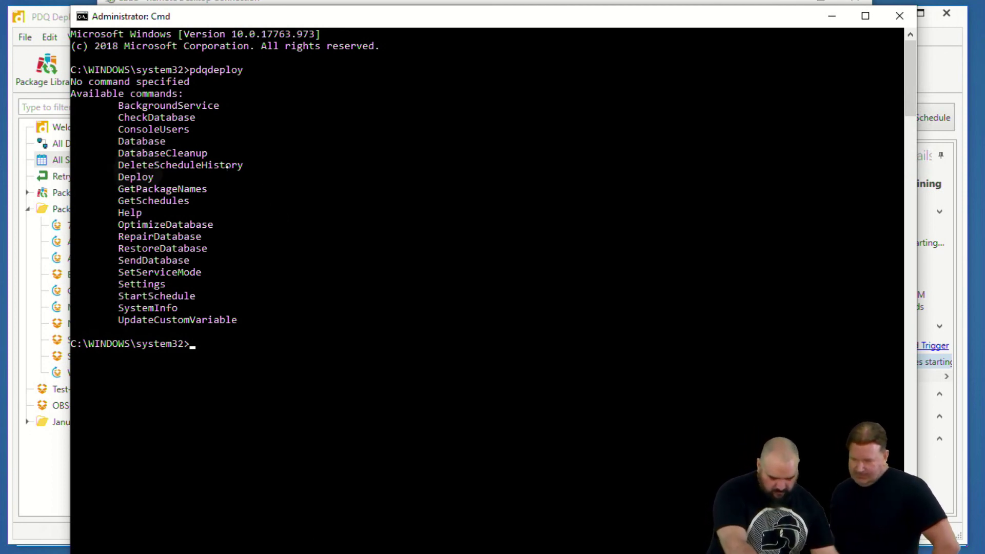
left_click_drag(109, 165, 271, 165)
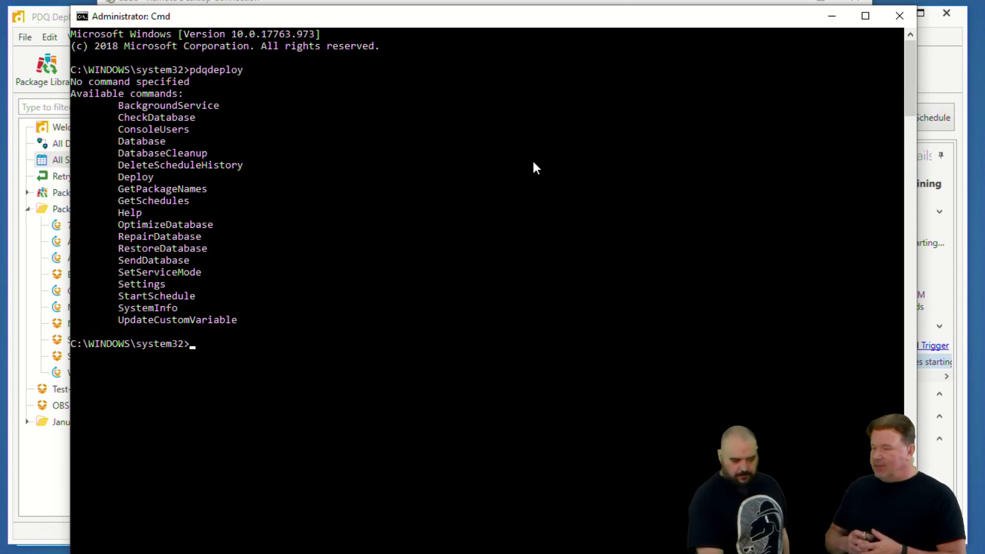
left_click(899, 17)
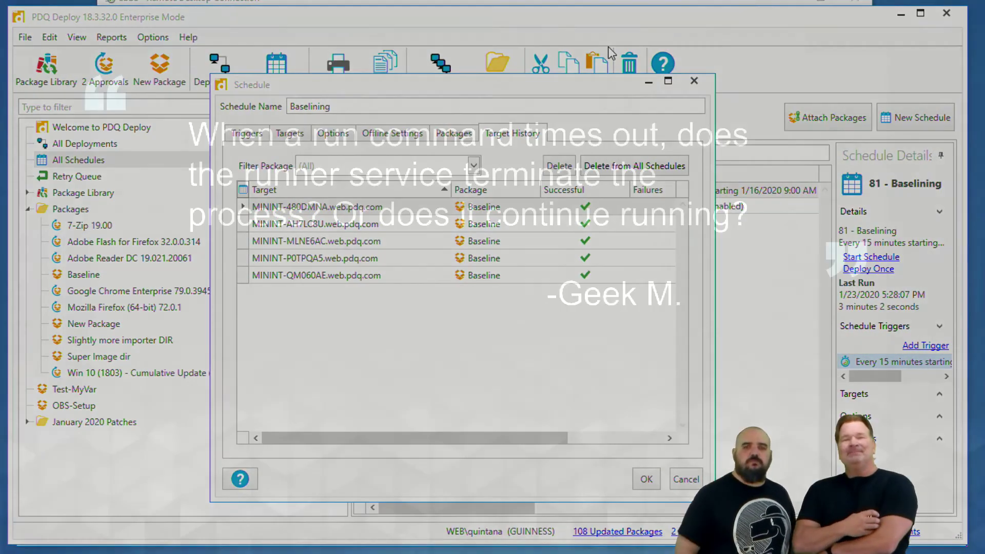